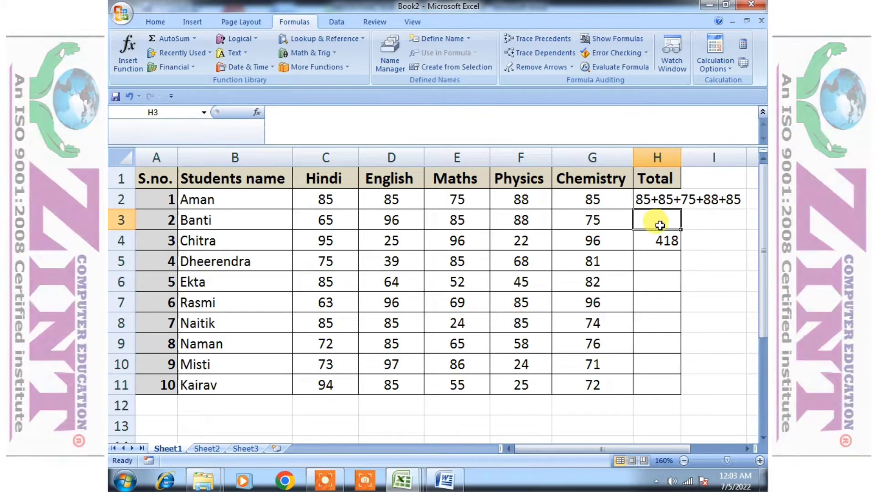
# Clear the contents of the Total cells H2 through H4
pyautogui.click(661, 200)
pyautogui.moveTo(660, 200); pyautogui.dragTo(665, 230)
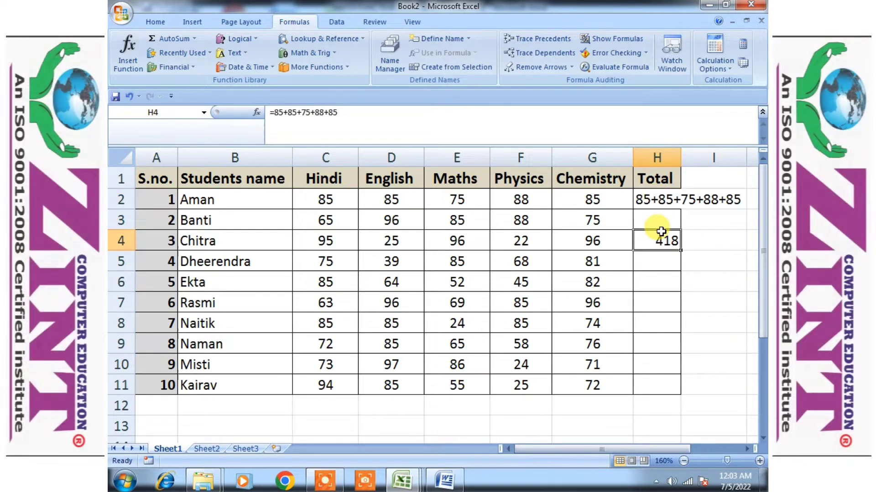
pyautogui.moveTo(665, 200); pyautogui.dragTo(669, 240)
pyautogui.press('Delete')
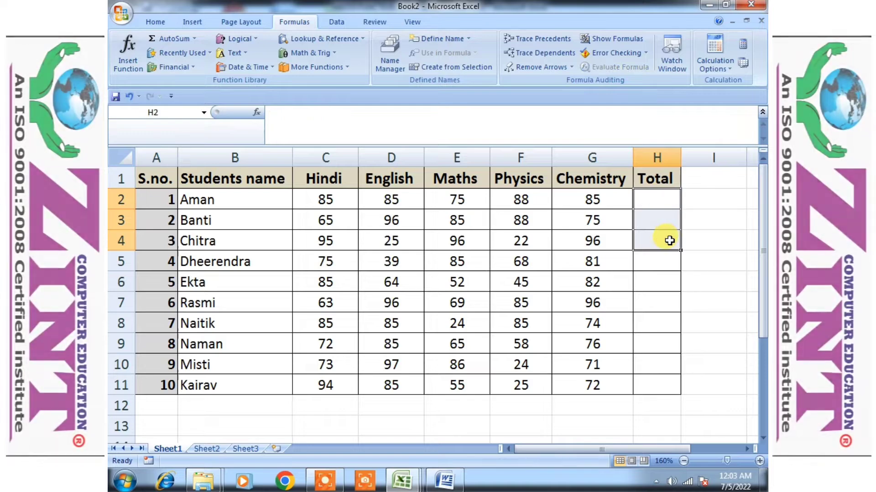
# Review Aman's marks in C2:G2 and enter the expression 85+58+75 as plain text in H2
pyautogui.click(667, 200)
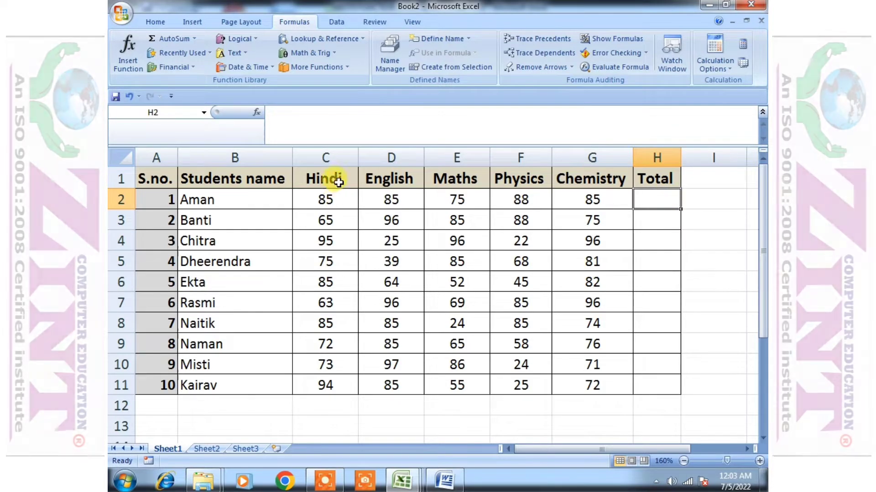
pyautogui.click(350, 199)
pyautogui.click(401, 194)
pyautogui.click(455, 199)
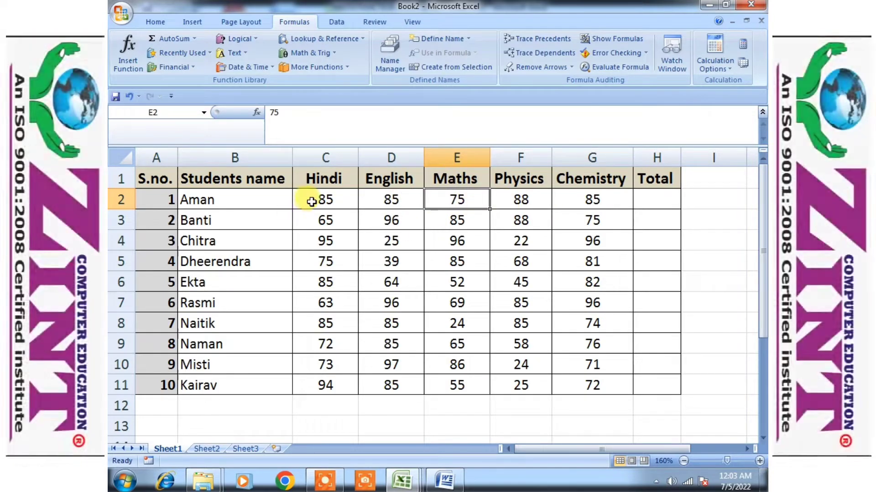
pyautogui.moveTo(310, 201); pyautogui.dragTo(563, 201)
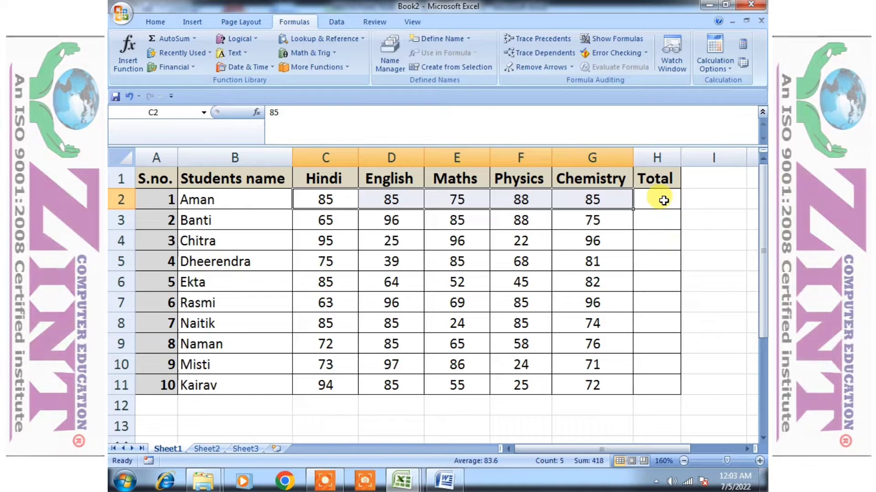
pyautogui.click(664, 200)
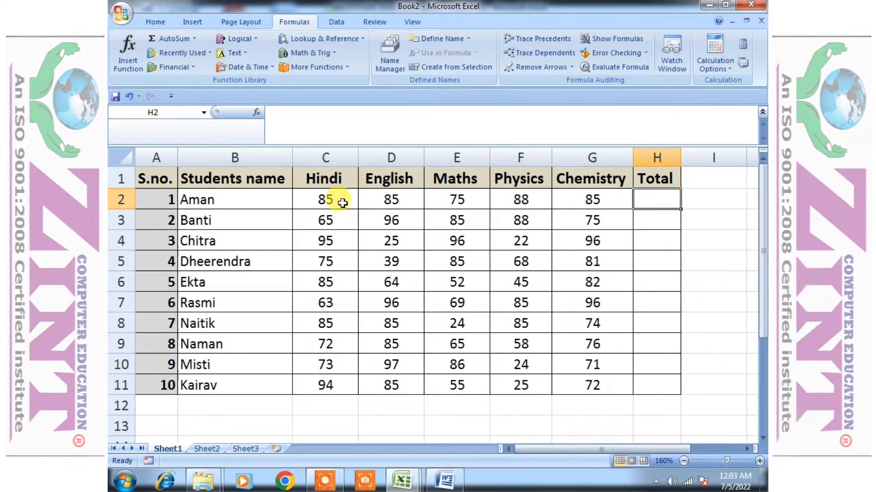
pyautogui.write('85')
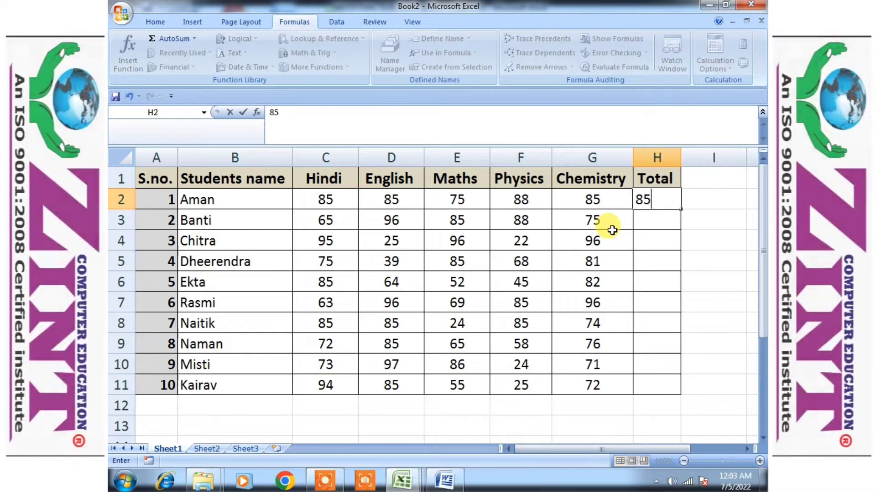
pyautogui.write('+58')
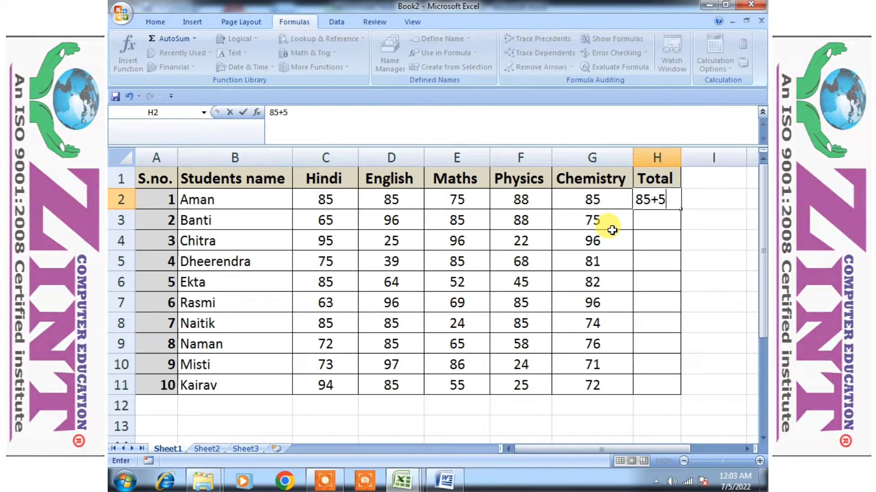
pyautogui.write('+75')
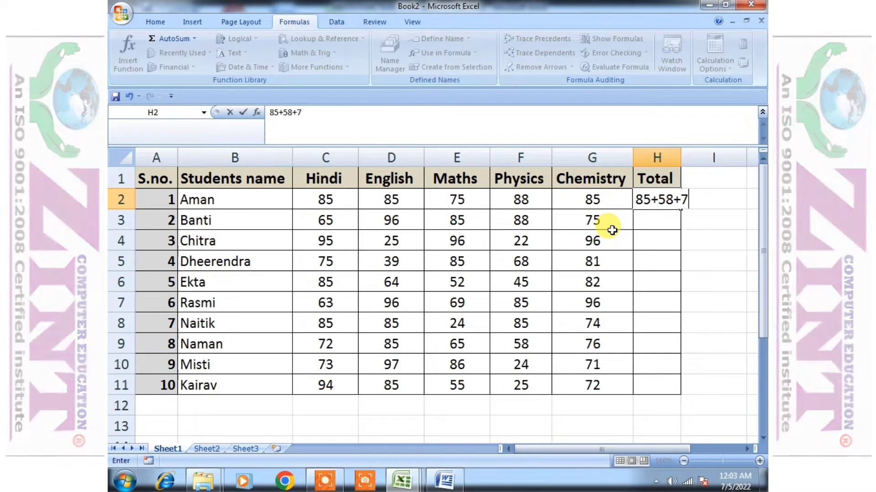
pyautogui.click(332, 202)
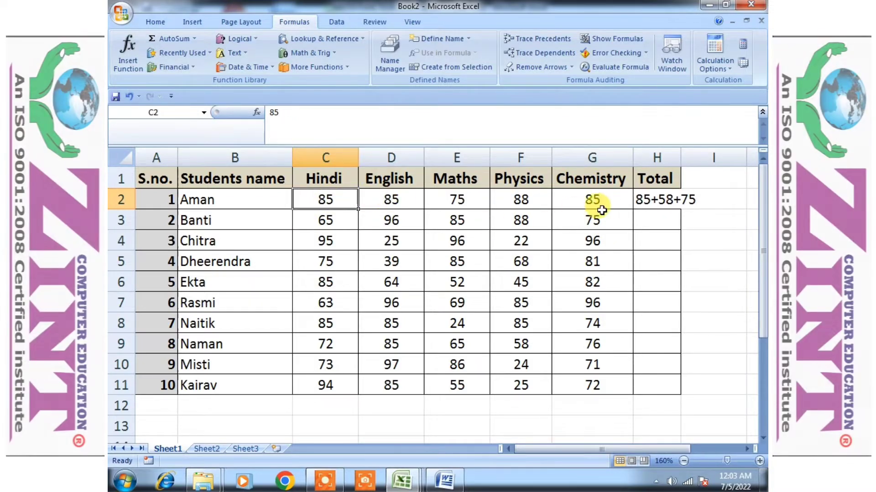
# Edit the H2 expression, replacing its second number with 85
pyautogui.click(388, 199)
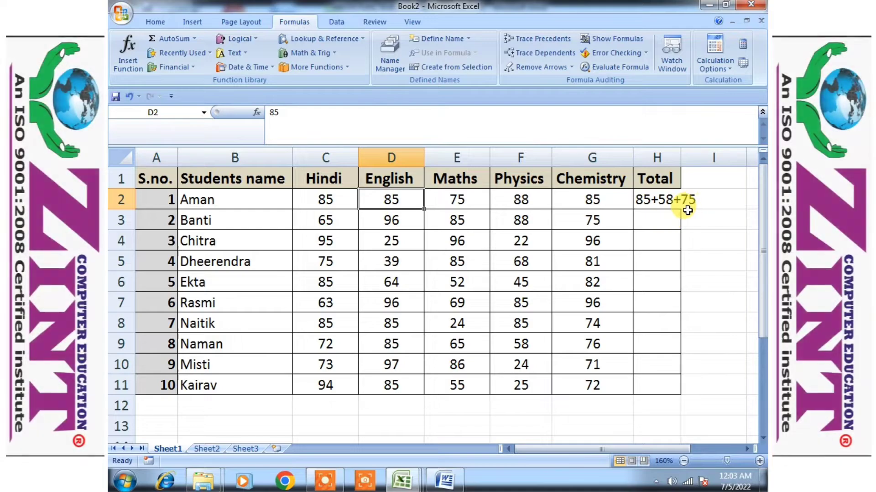
pyautogui.doubleClick(672, 199)
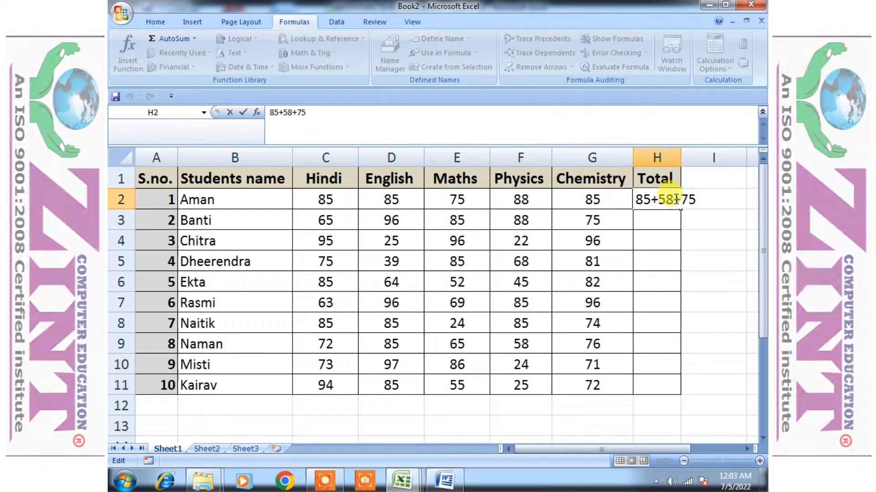
pyautogui.press('BackSpace')
pyautogui.write('85')
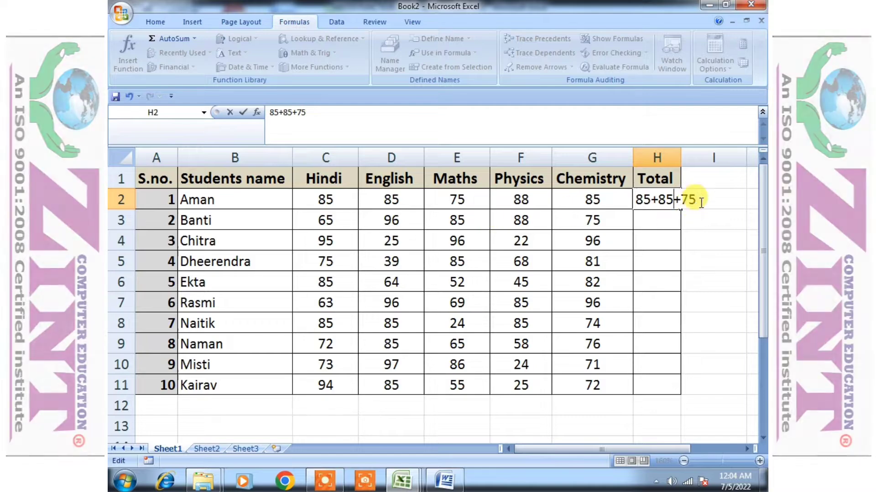
# Append +88+85 to the H2 expression, confirm the entry and move down to H4
pyautogui.click(697, 201)
pyautogui.write('+88')
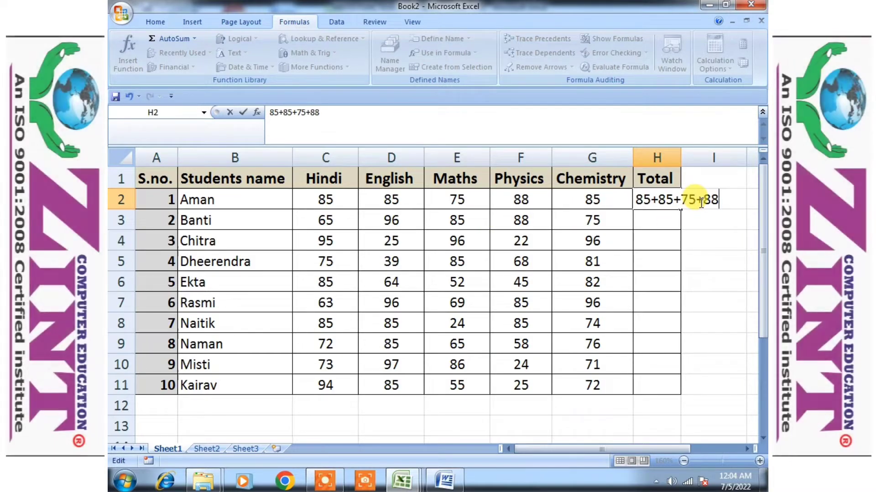
pyautogui.write('+85')
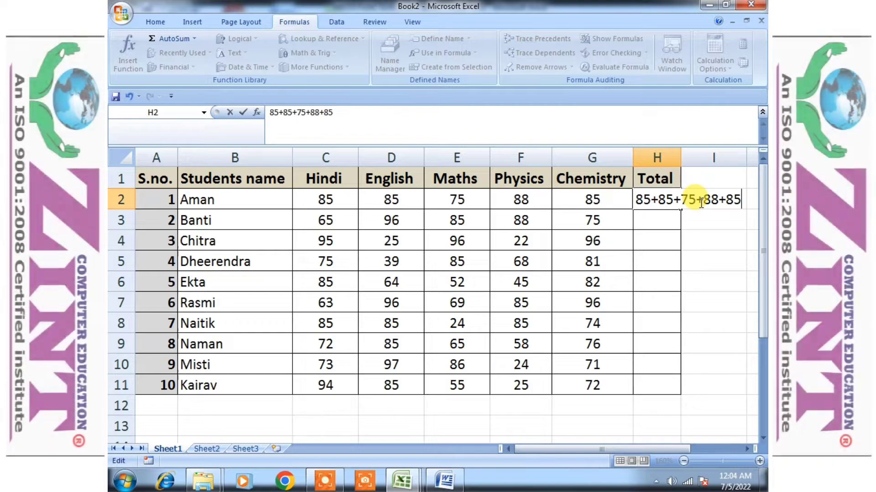
pyautogui.press('Return')
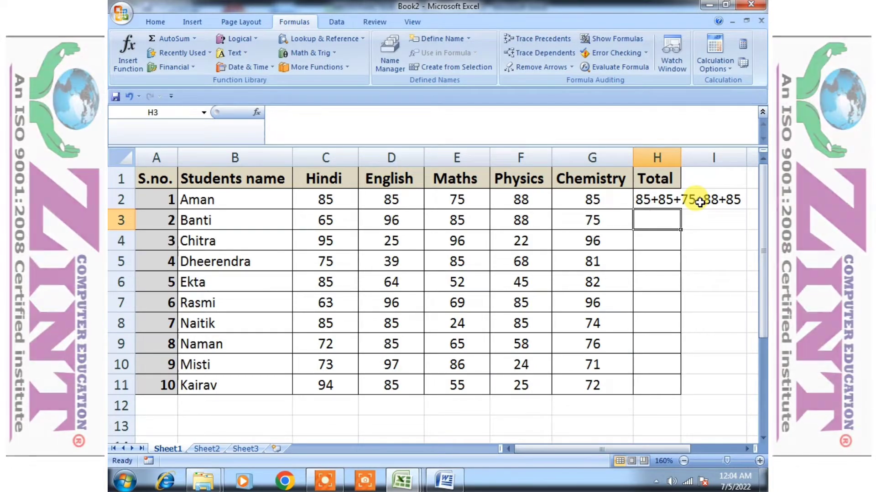
pyautogui.press('Down')
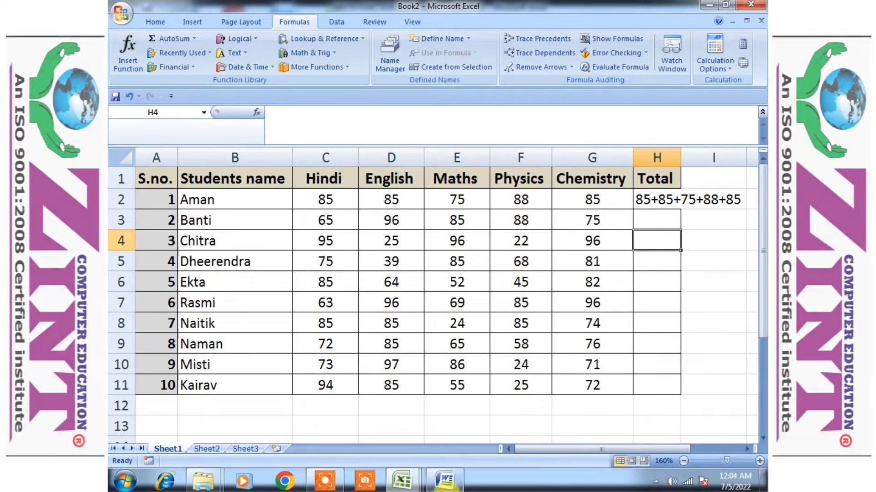
# Switch to the Word document and read the paragraph explaining the parts of a function
pyautogui.click(445, 485)
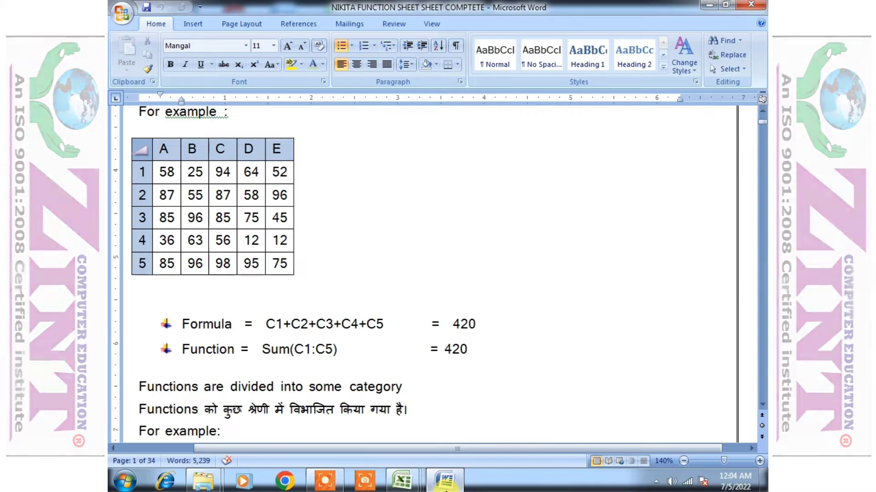
pyautogui.scroll(-6, 245, 273)
pyautogui.click(136, 172)
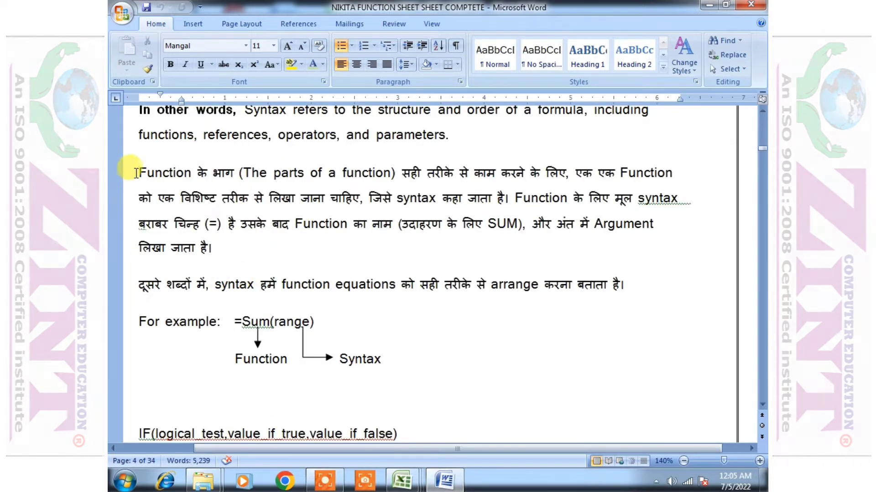
pyautogui.moveTo(137, 172); pyautogui.dragTo(232, 185)
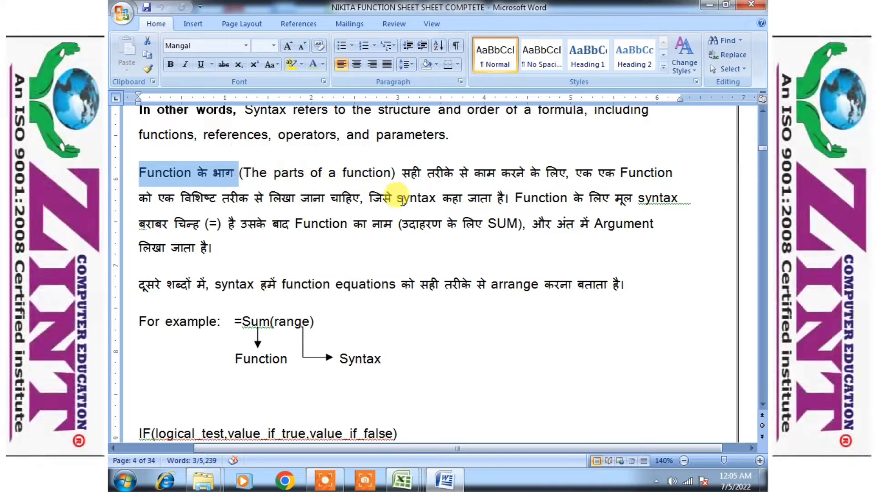
pyautogui.moveTo(403, 172); pyautogui.dragTo(529, 174)
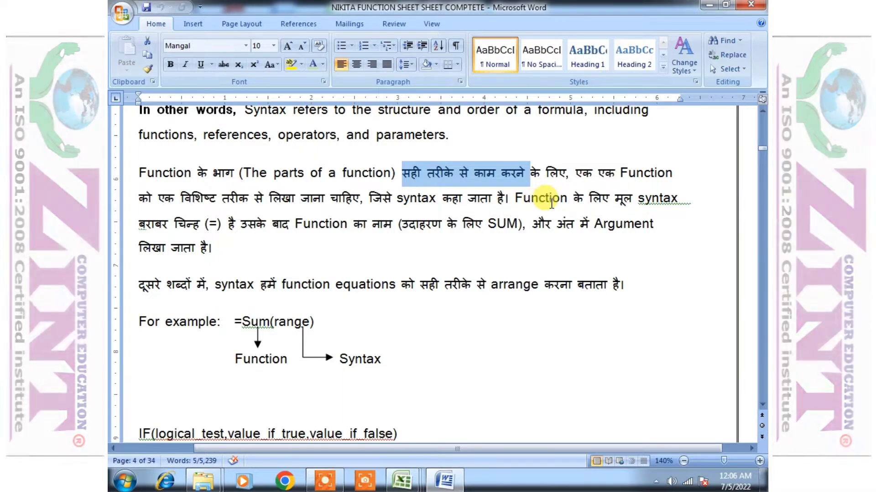
pyautogui.click(637, 201)
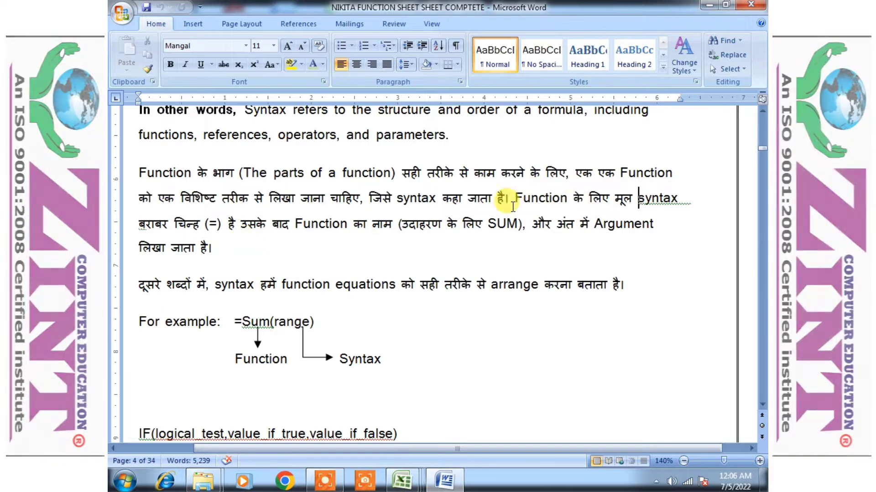
pyautogui.moveTo(205, 224); pyautogui.dragTo(240, 224)
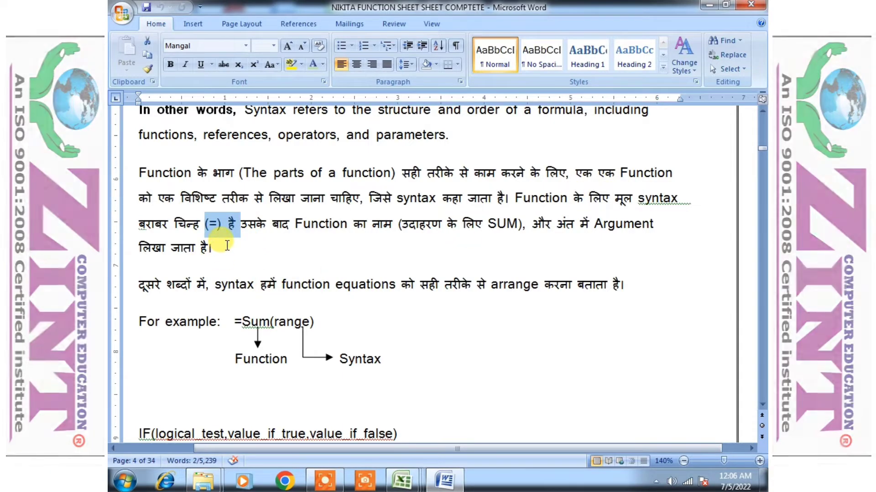
pyautogui.click(226, 245)
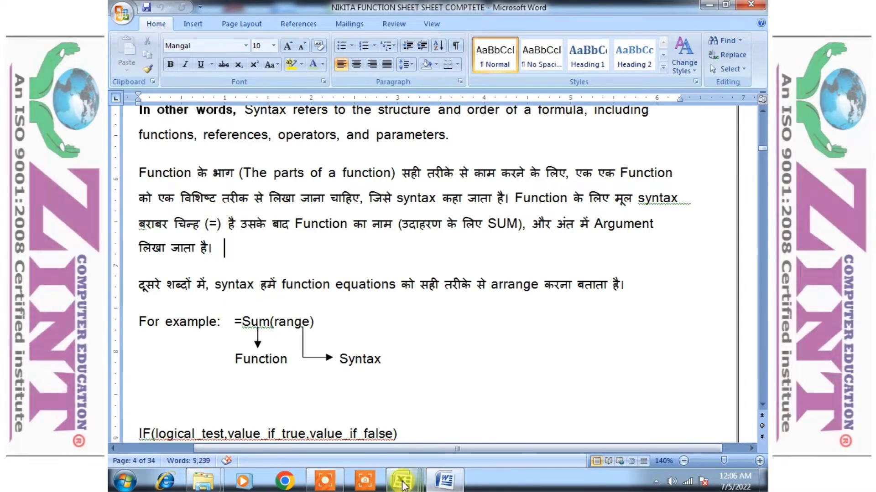
# Return to the workbook and begin a formula =85 in cell H4
pyautogui.moveTo(401, 482)
pyautogui.click(541, 419)
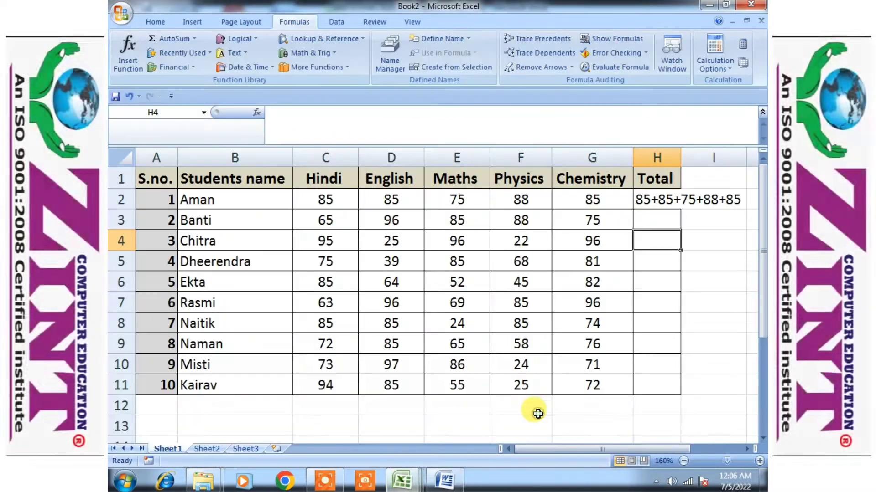
pyautogui.click(660, 217)
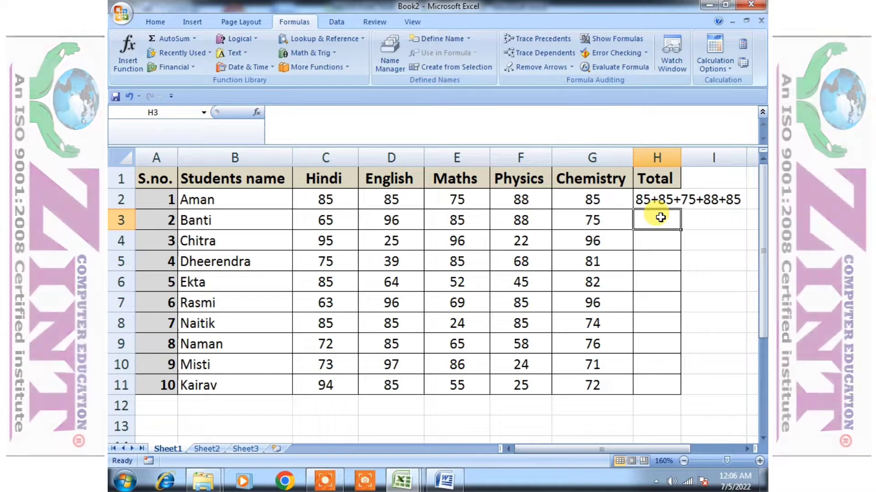
pyautogui.press('Down')
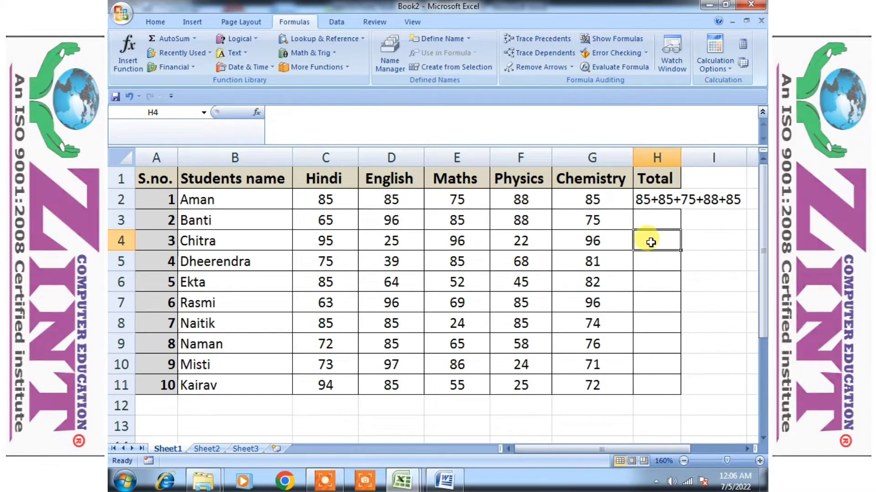
pyautogui.write('=')
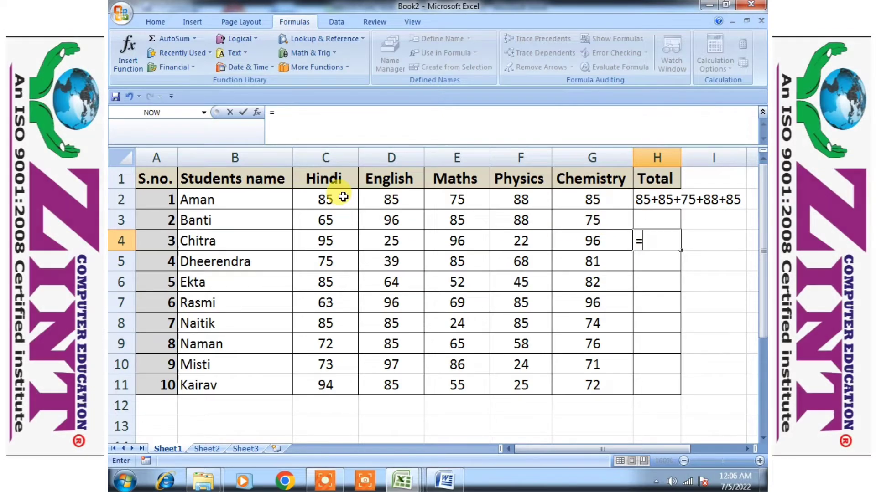
pyautogui.click(765, 484)
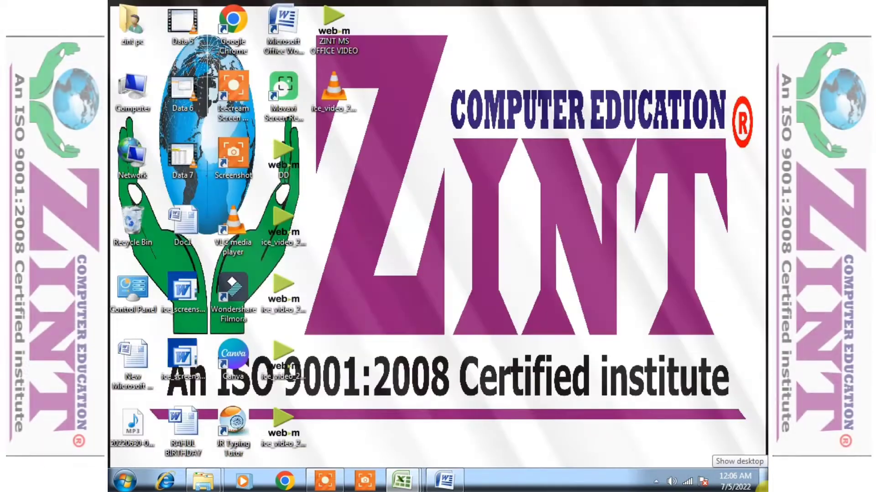
pyautogui.write('85')
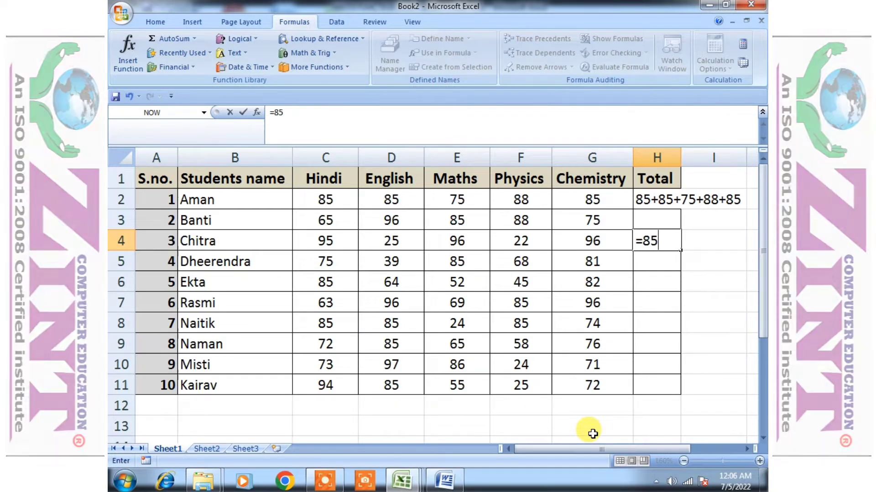
pyautogui.write('+')
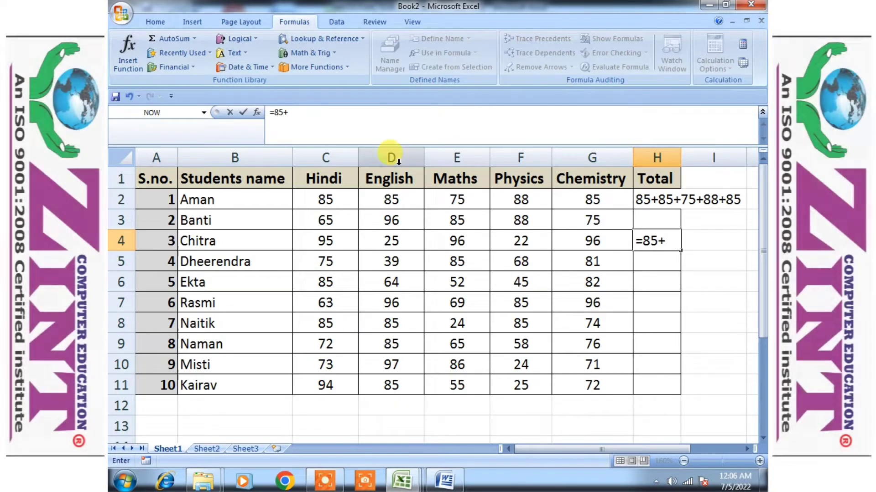
pyautogui.write('85+')
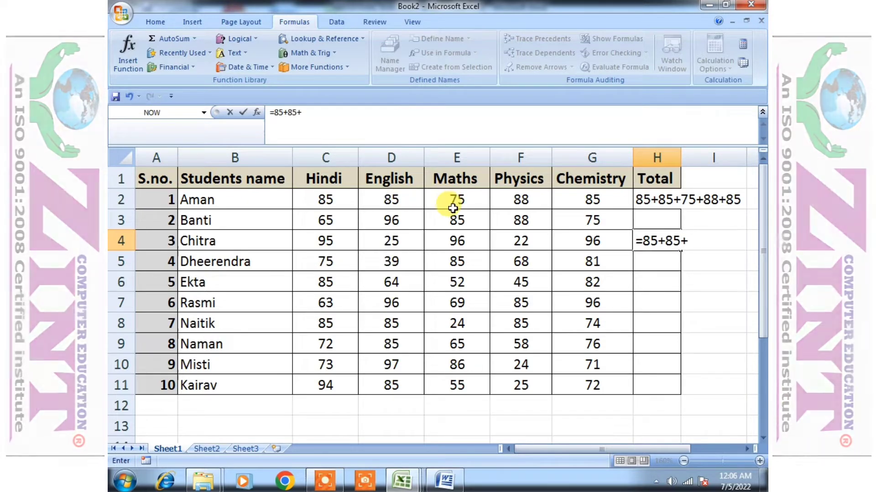
pyautogui.write('75+')
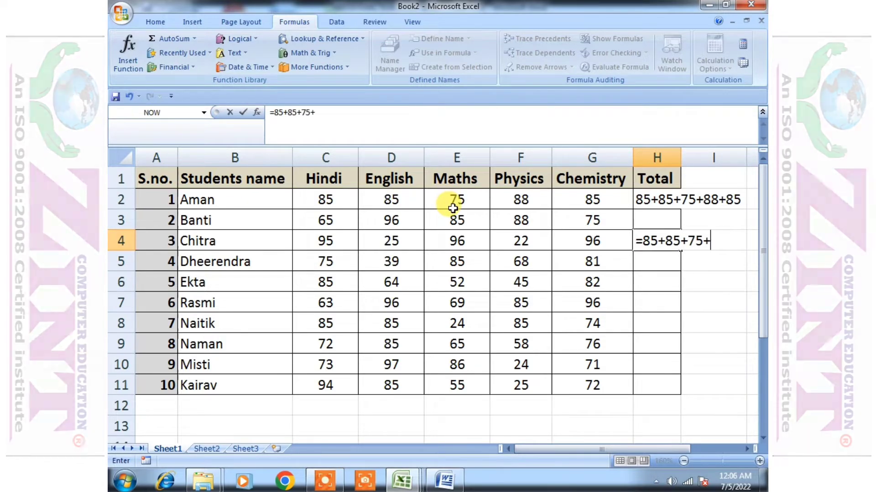
pyautogui.write('8')
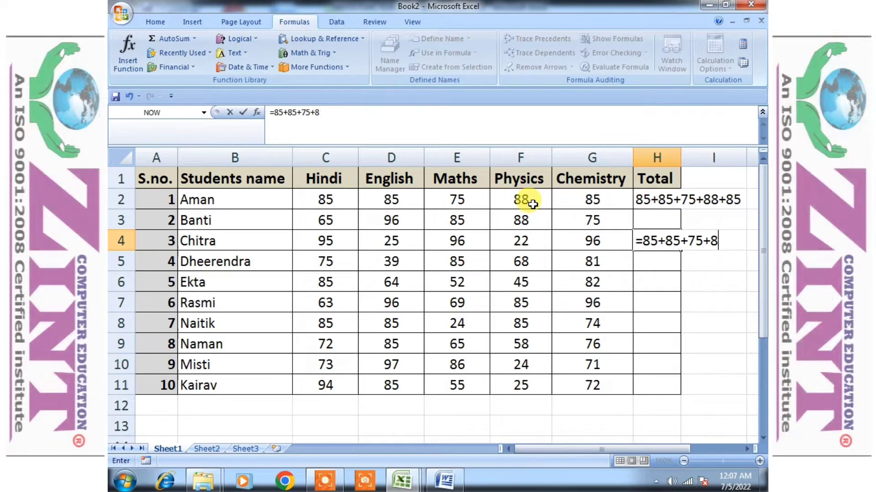
pyautogui.write('8+')
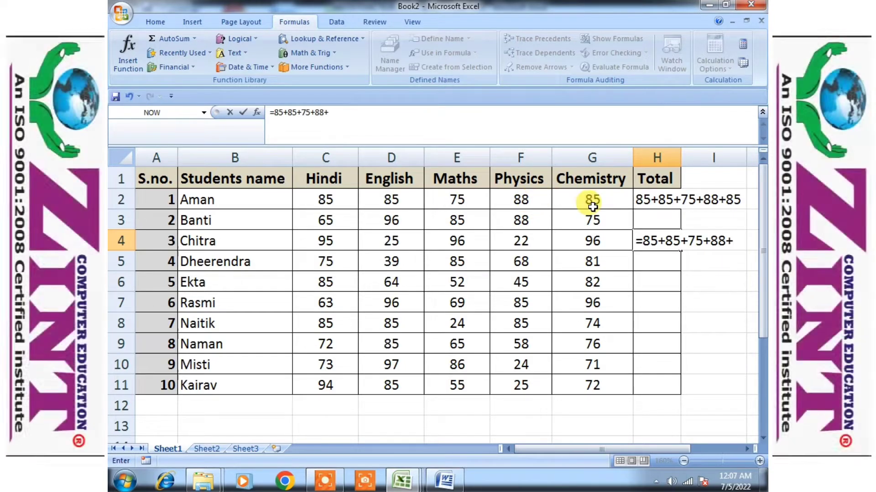
pyautogui.write('85')
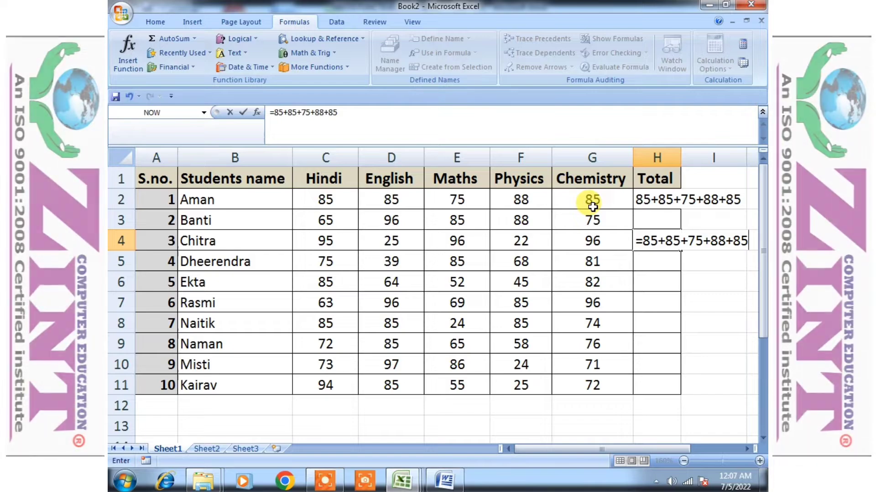
# Complete the H4 formula as =85+85+75+88+85 and confirm the entry
pyautogui.press('Return')
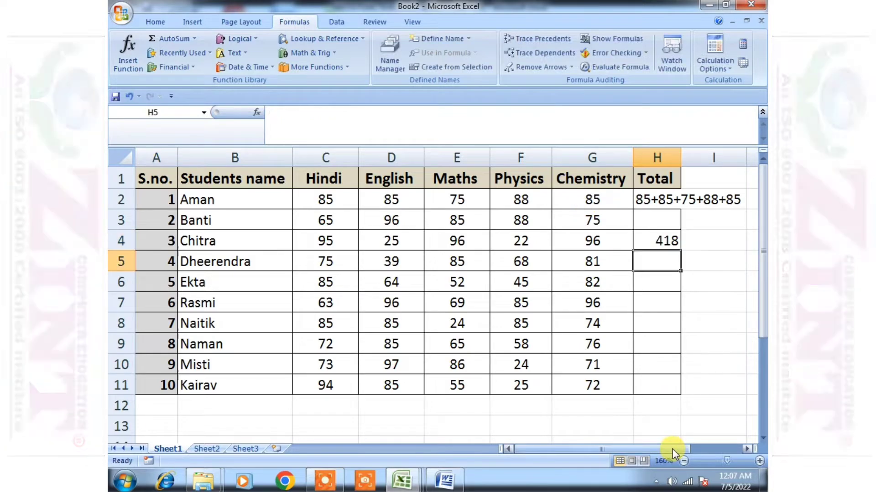
# Select cell H4 to inspect its stored formula, then step through the neighbouring Total cells
pyautogui.click(663, 242)
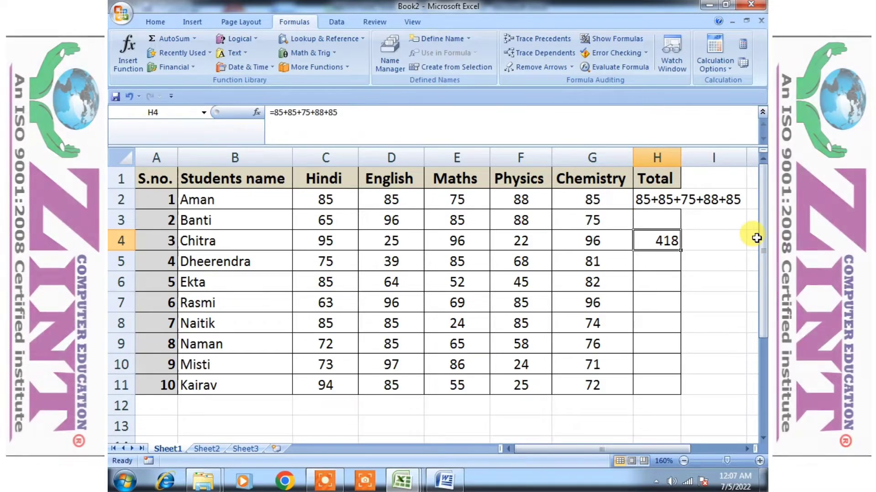
pyautogui.click(670, 278)
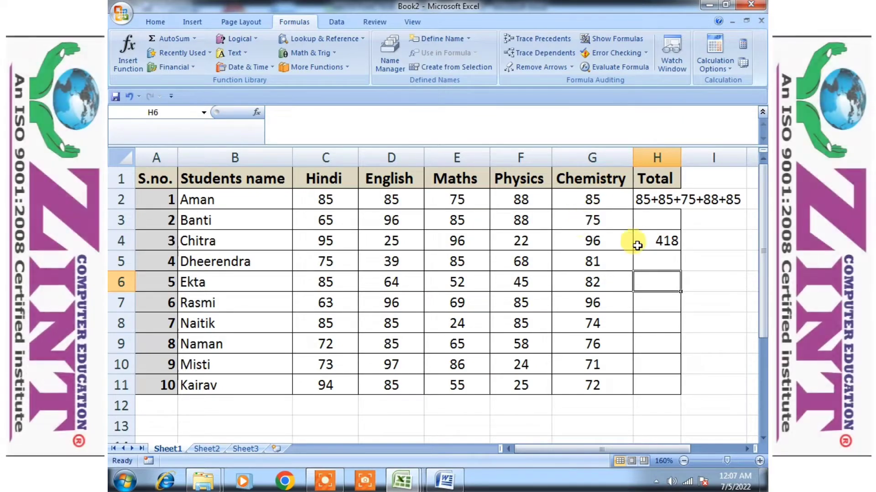
pyautogui.click(650, 262)
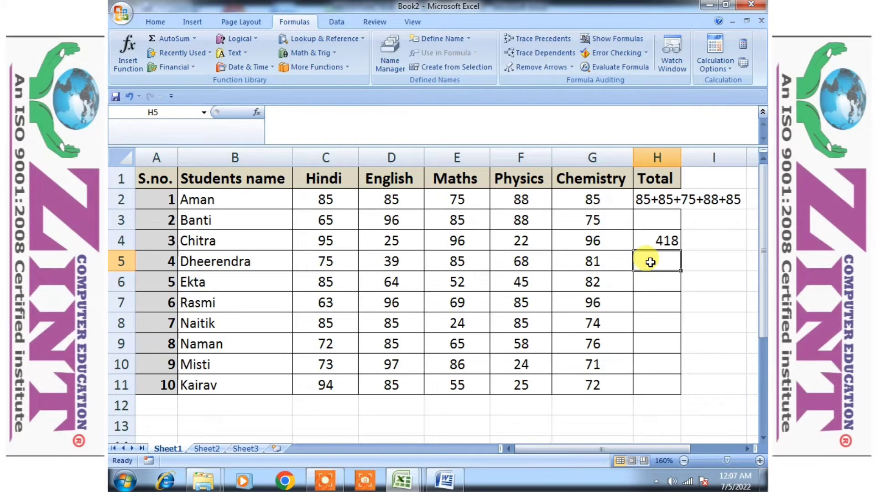
# Begin a formula in H6 that references the Hindi mark C2 followed by a plus sign
pyautogui.press('Down')
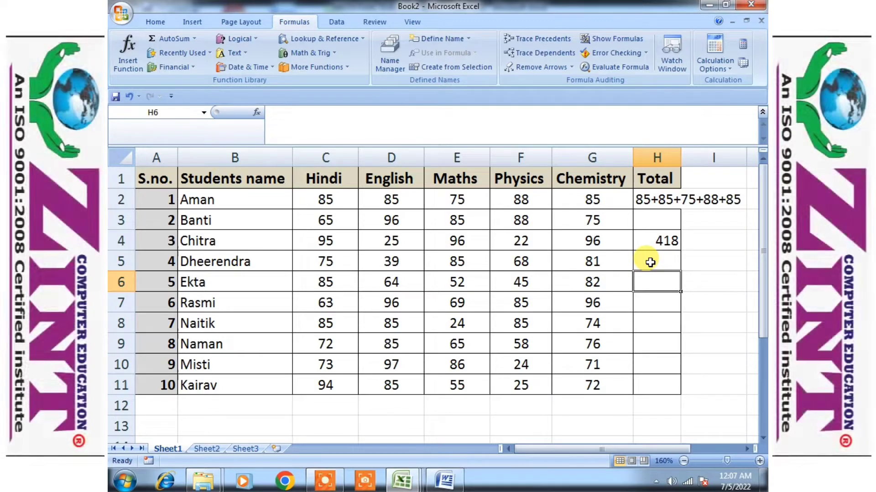
pyautogui.write('=')
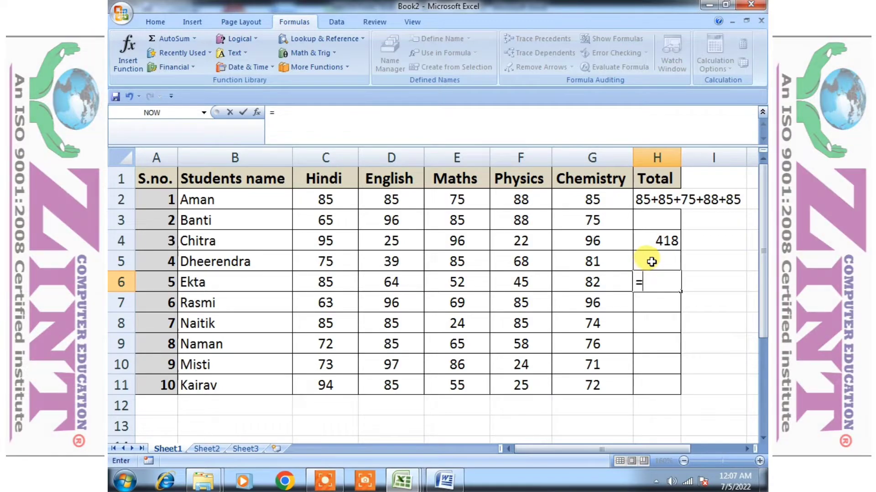
pyautogui.click(323, 197)
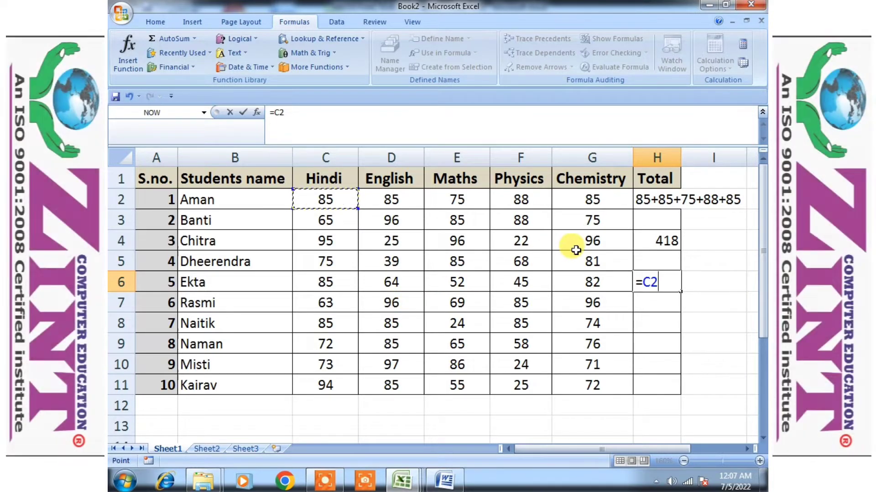
pyautogui.write('+')
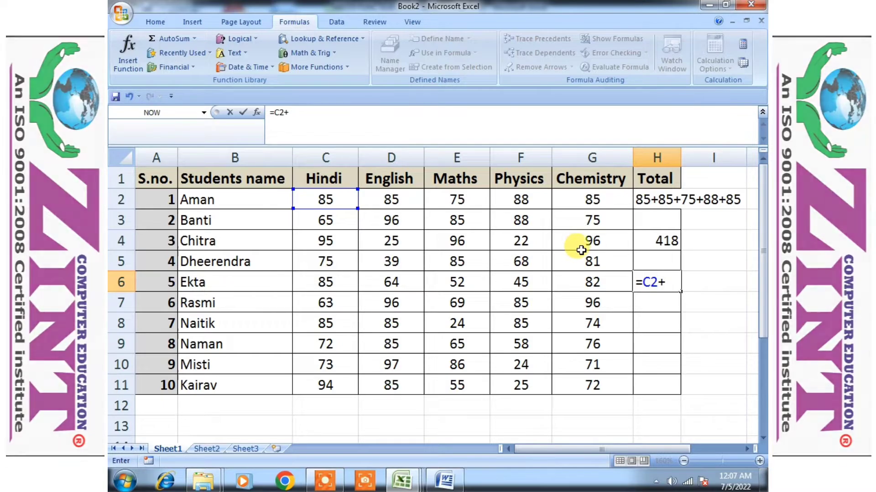
# Switch to the Word document and scroll through the notes on formulas and functions
pyautogui.click(445, 481)
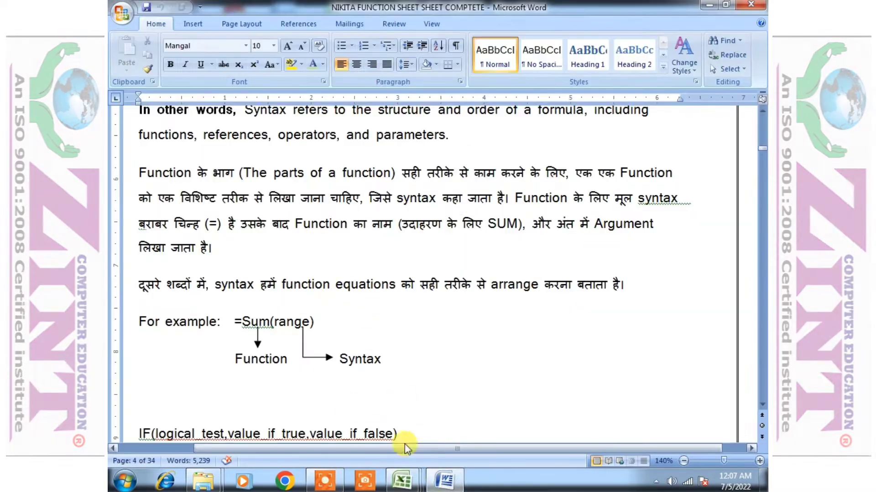
pyautogui.scroll(12, 274, 299)
pyautogui.scroll(20, 286, 303)
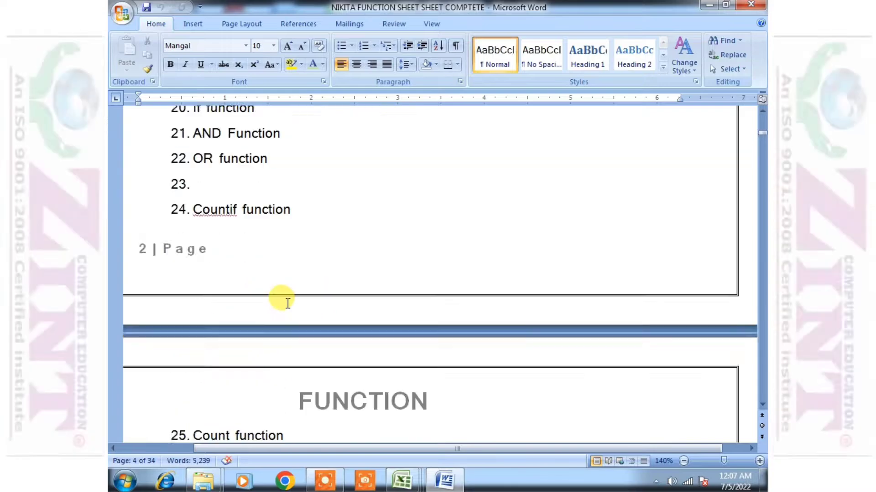
pyautogui.scroll(-9, 292, 286)
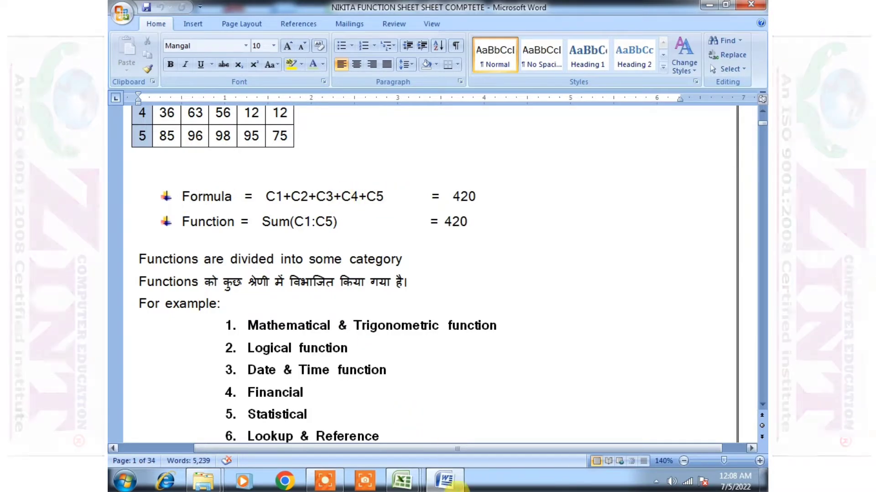
pyautogui.moveTo(401, 481)
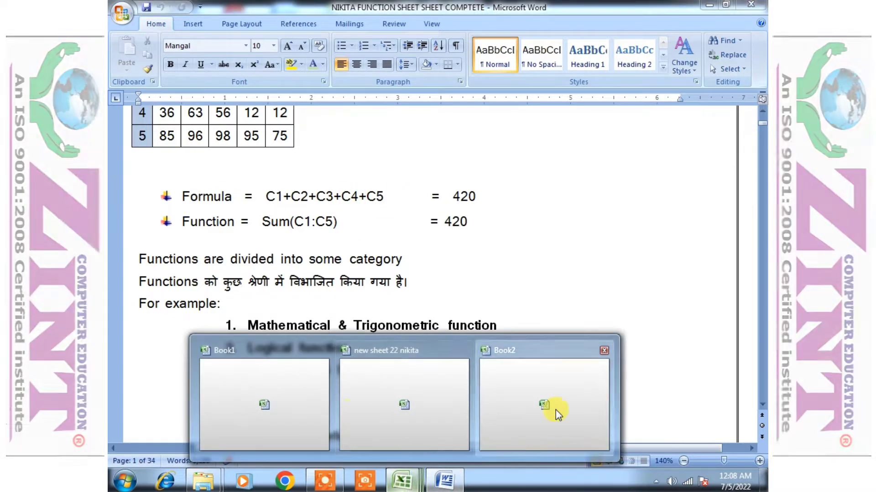
# Return to the workbook and extend the H6 formula with references to D2 and E2
pyautogui.click(555, 410)
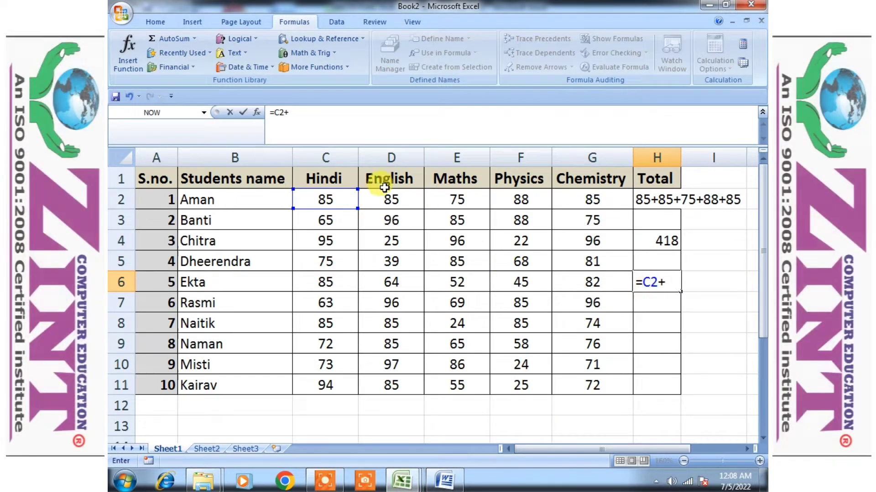
pyautogui.click(396, 199)
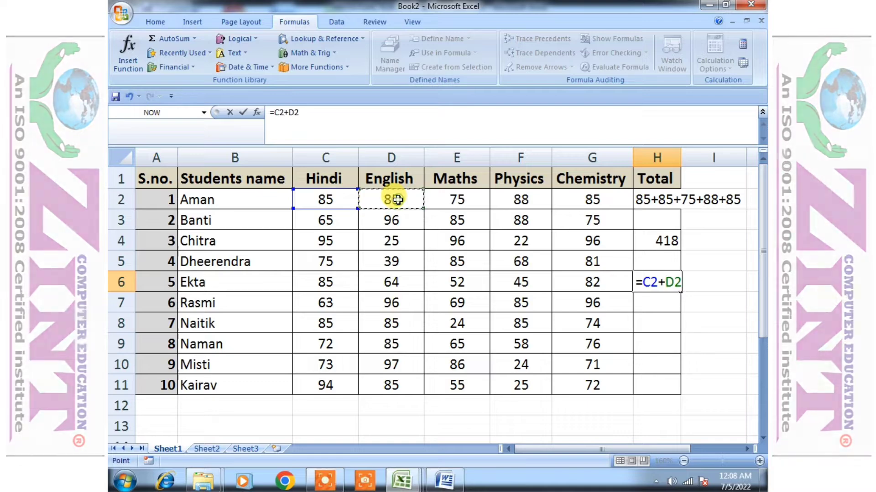
pyautogui.write('+')
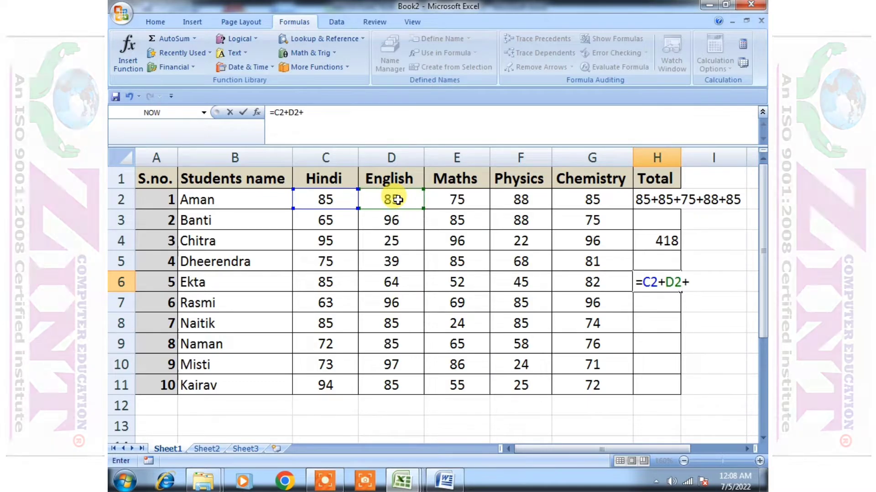
pyautogui.click(457, 201)
pyautogui.write('+')
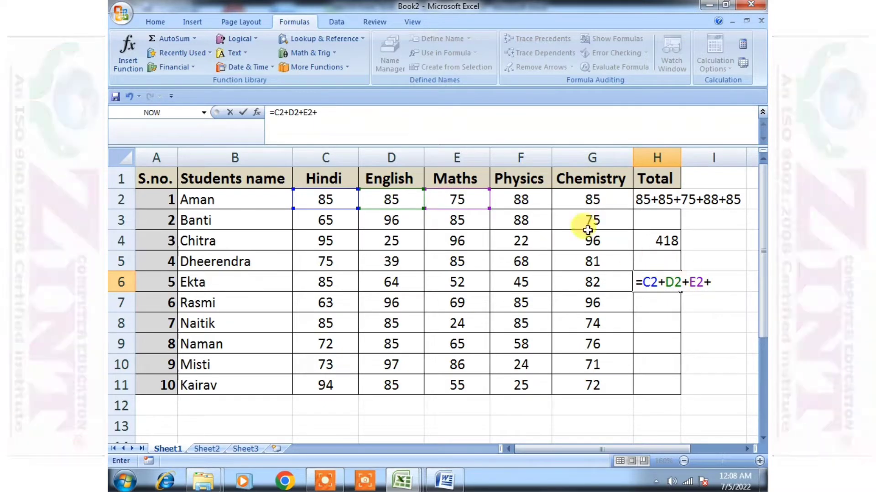
# Try to add a fourth cell reference to the H6 formula and confirm it
pyautogui.click(512, 197)
pyautogui.click(583, 204)
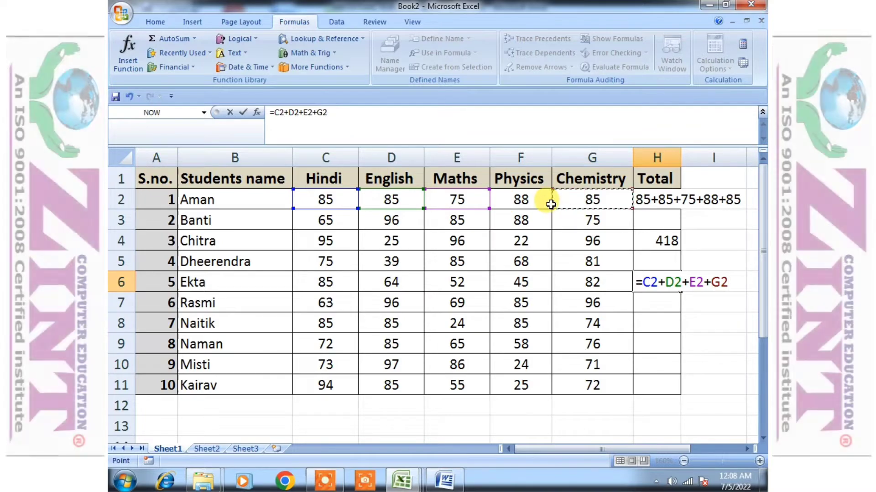
pyautogui.click(526, 200)
pyautogui.click(513, 263)
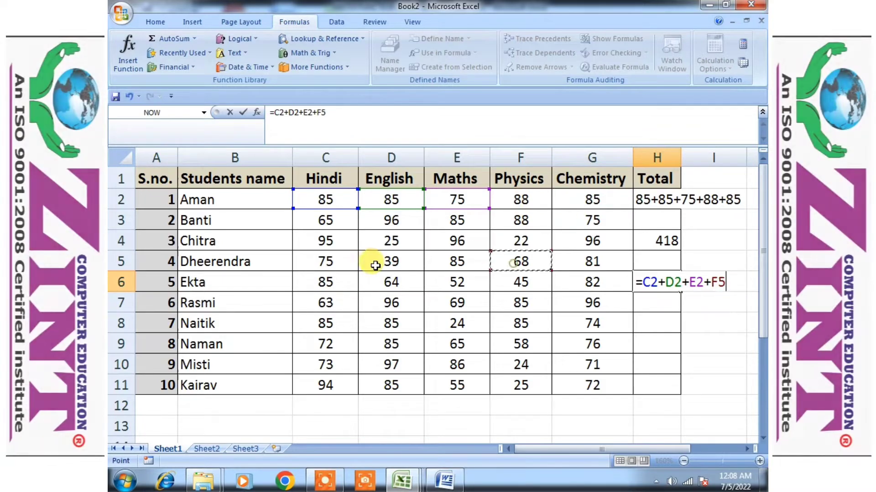
pyautogui.click(376, 265)
pyautogui.click(493, 308)
pyautogui.click(477, 343)
pyautogui.click(520, 319)
pyautogui.click(412, 302)
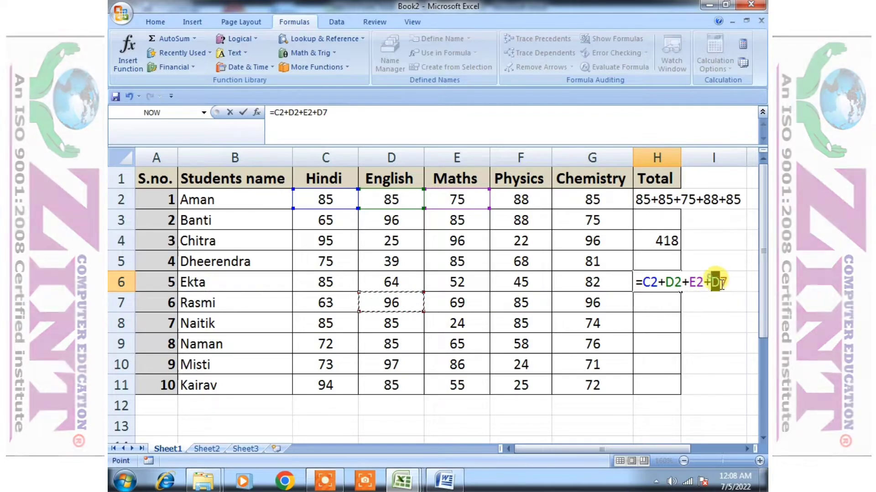
pyautogui.doubleClick(712, 283)
pyautogui.click(428, 274)
pyautogui.press('Return')
# Reopen the H6 formula for editing and delete its last cell reference
pyautogui.click(322, 242)
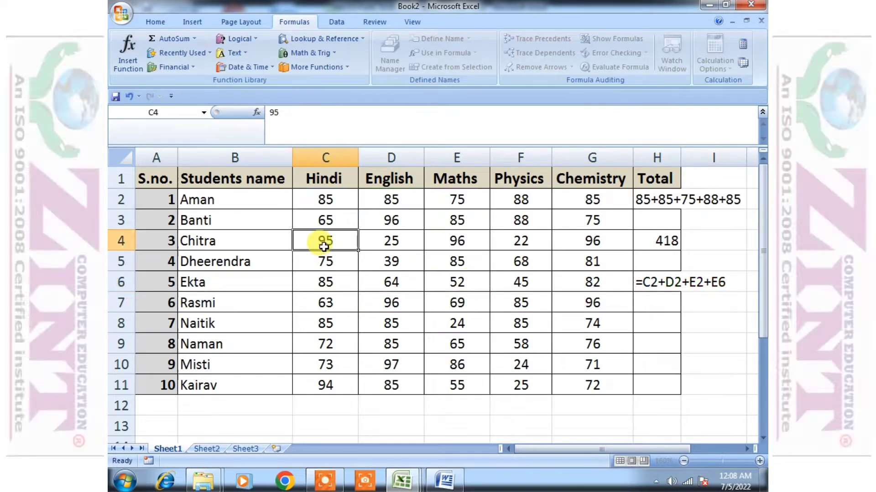
pyautogui.click(648, 280)
pyautogui.doubleClick(648, 281)
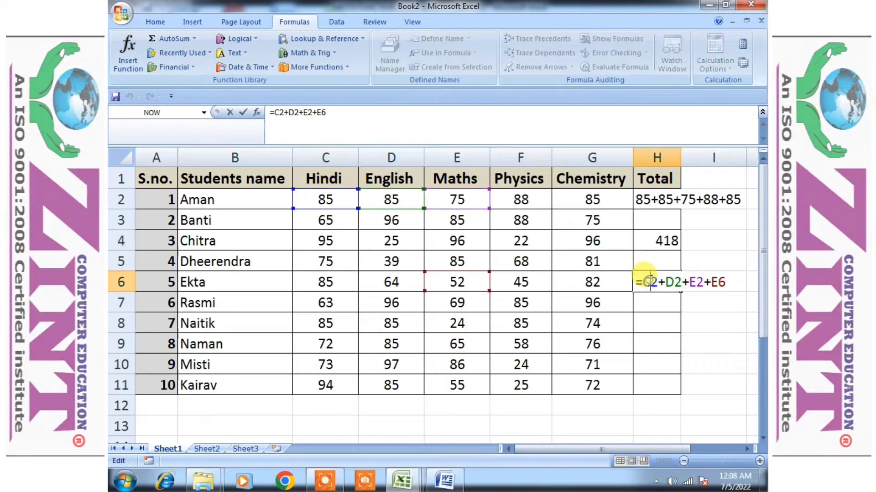
pyautogui.press('BackSpace')
pyautogui.press('BackSpace')
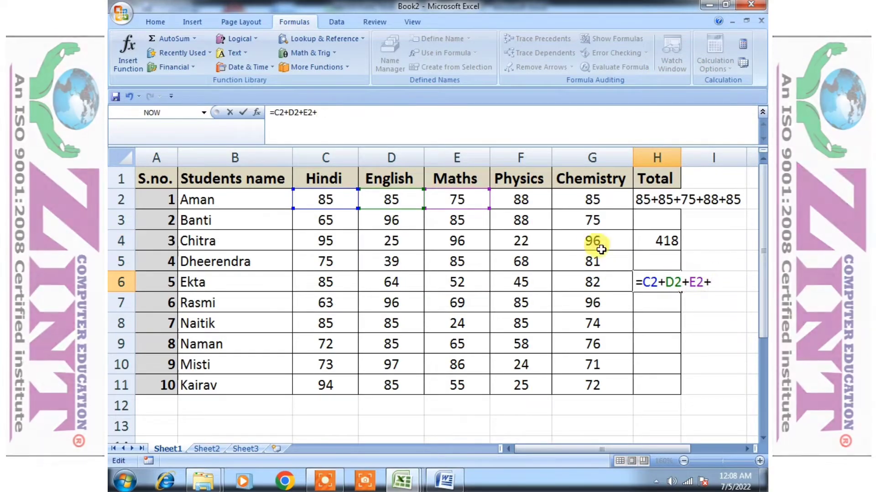
# Add a reference to F2 as the next term of the H6 formula
pyautogui.click(515, 202)
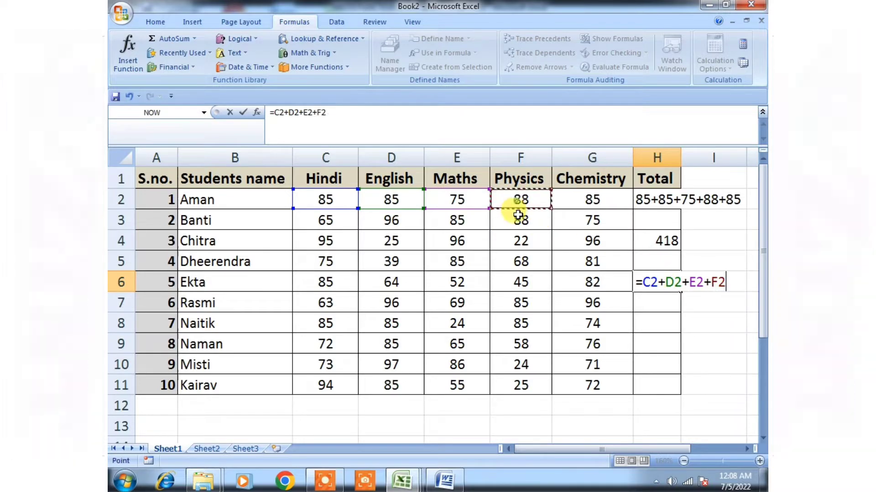
pyautogui.click(511, 258)
pyautogui.click(398, 285)
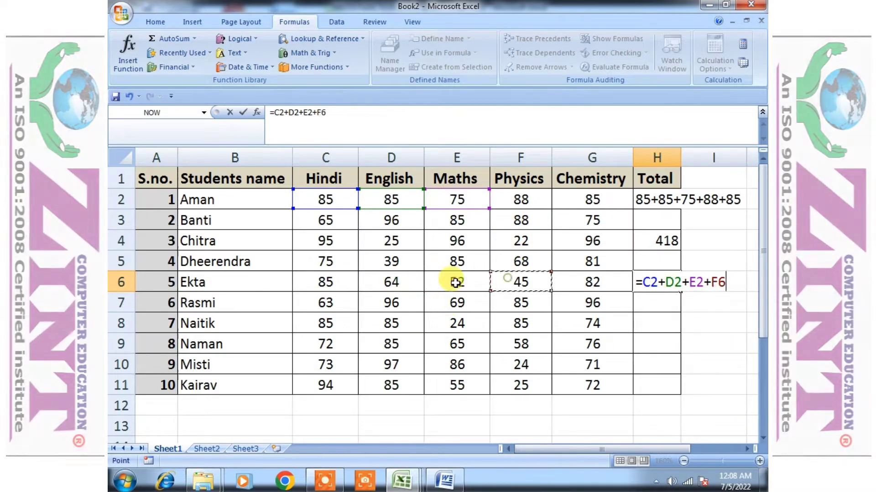
pyautogui.click(454, 283)
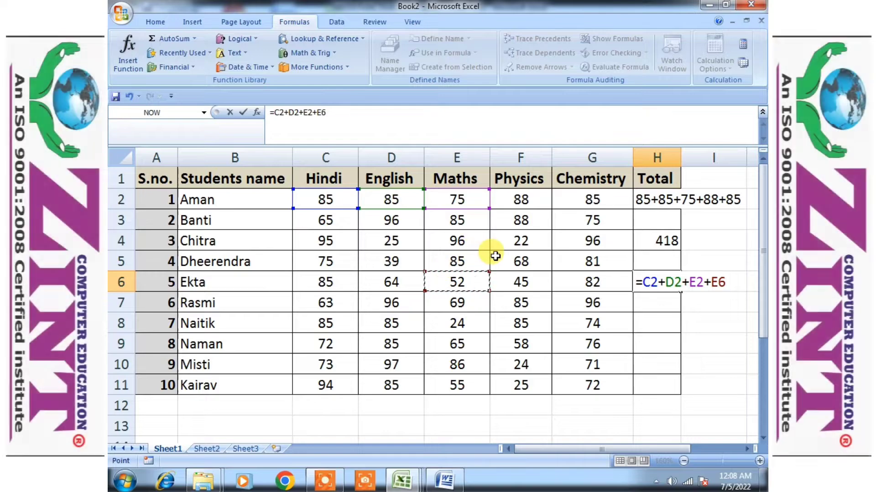
pyautogui.click(401, 255)
pyautogui.click(523, 201)
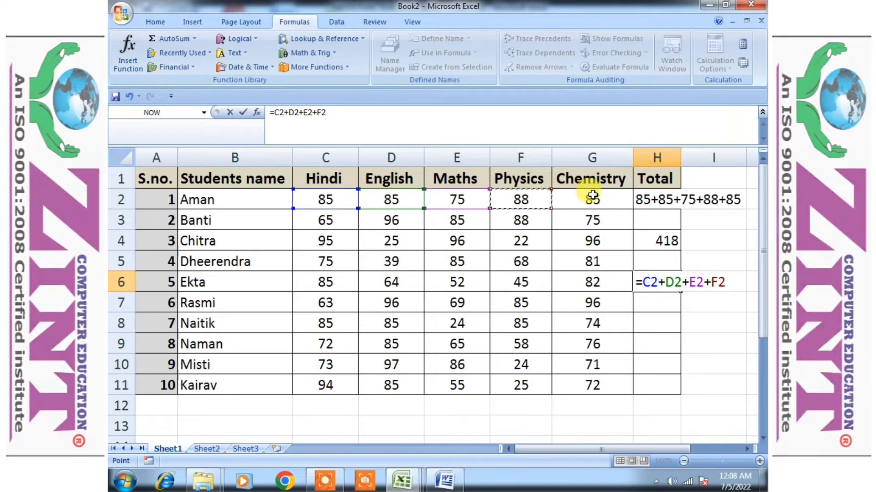
pyautogui.click(585, 192)
pyautogui.click(517, 201)
pyautogui.click(560, 195)
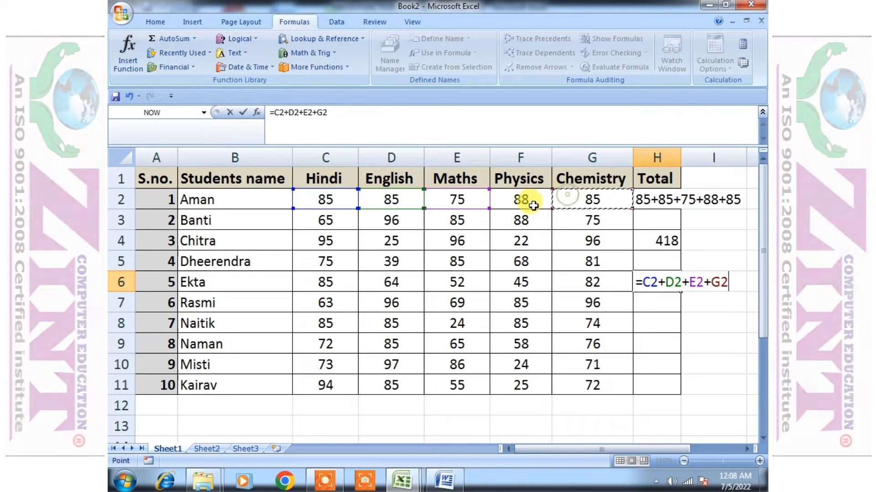
pyautogui.click(527, 199)
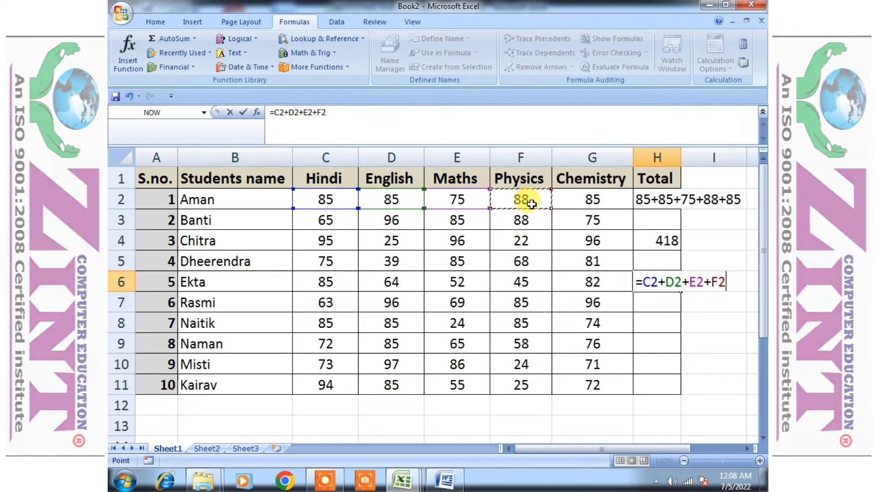
# Add a reference to G2 to the H6 formula and confirm it
pyautogui.write('+')
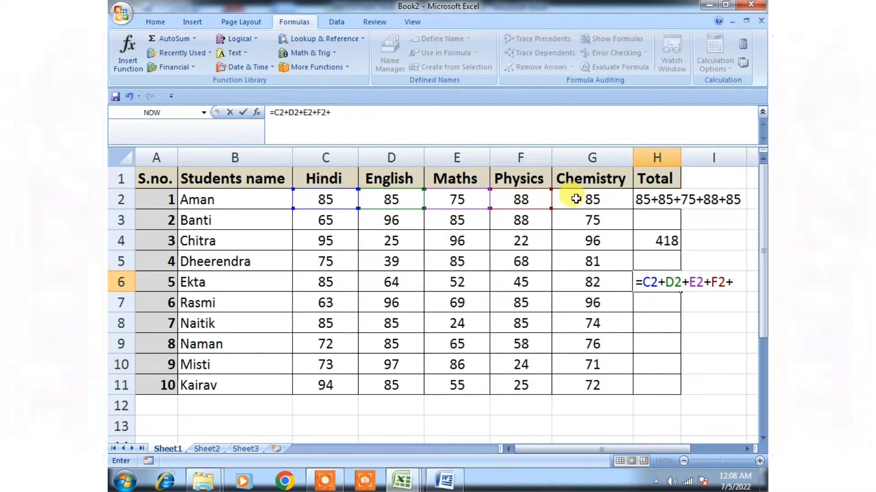
pyautogui.click(576, 198)
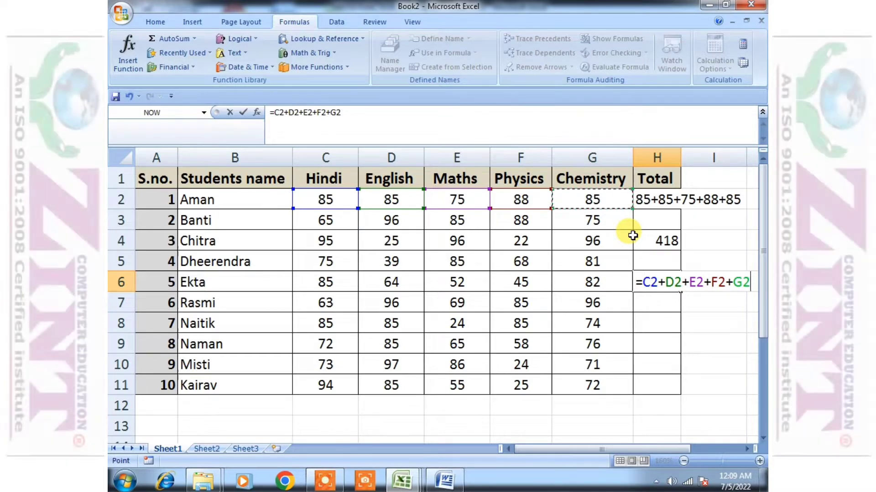
pyautogui.press('Return')
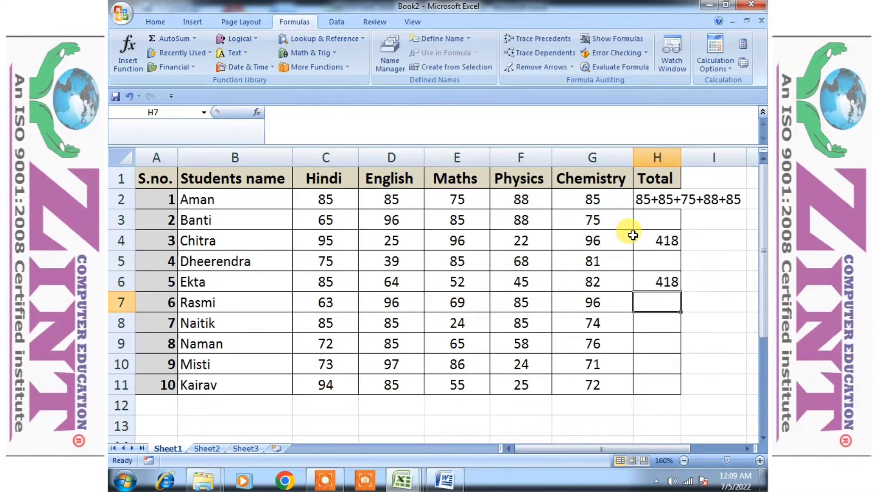
# Compare the formulas behind the totals in H4 and H6 without changing them
pyautogui.click(666, 239)
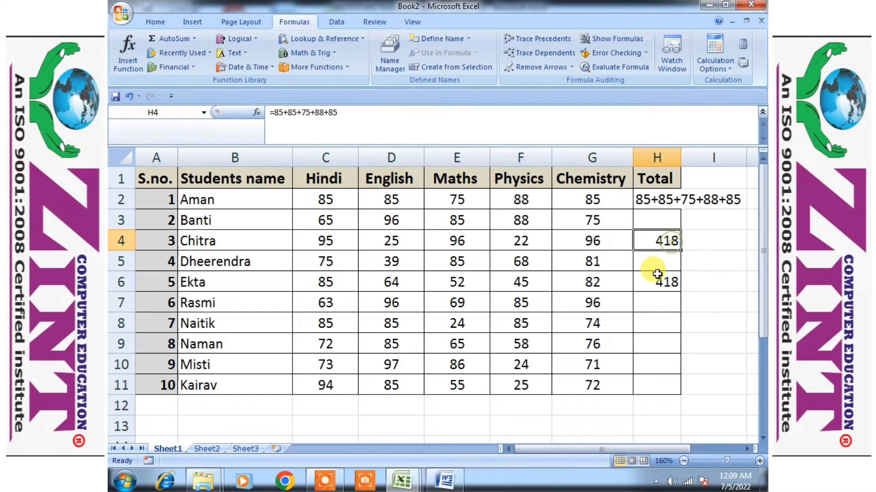
pyautogui.click(657, 275)
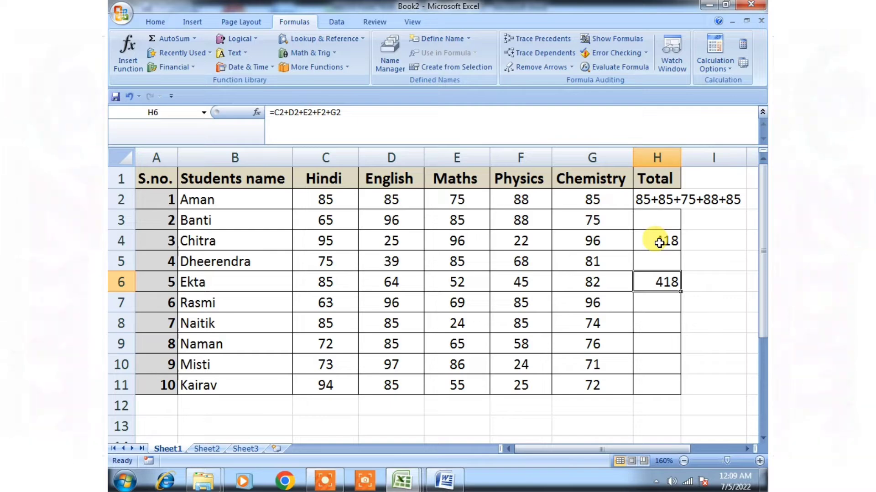
pyautogui.click(660, 240)
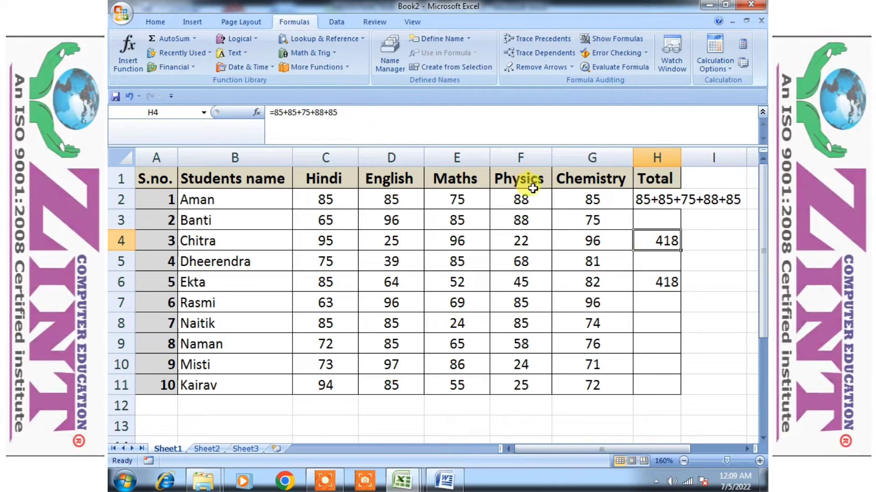
pyautogui.moveTo(345, 115); pyautogui.dragTo(240, 108)
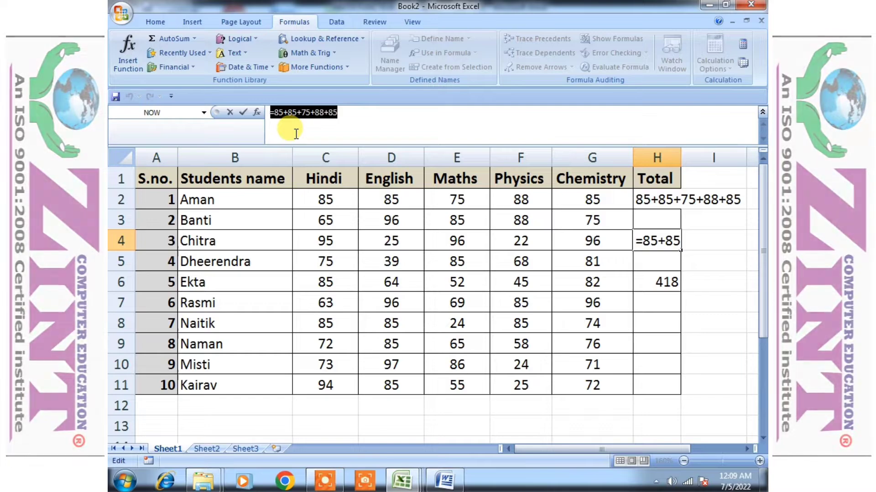
pyautogui.click(344, 119)
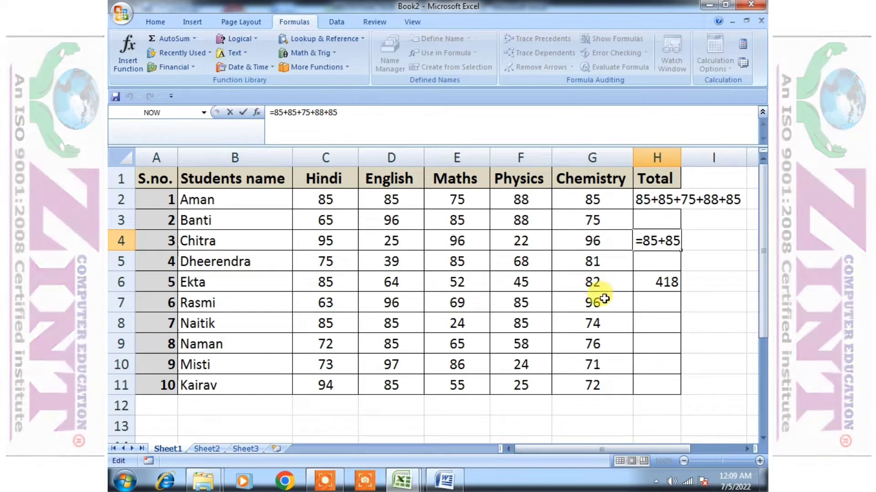
pyautogui.press('Return')
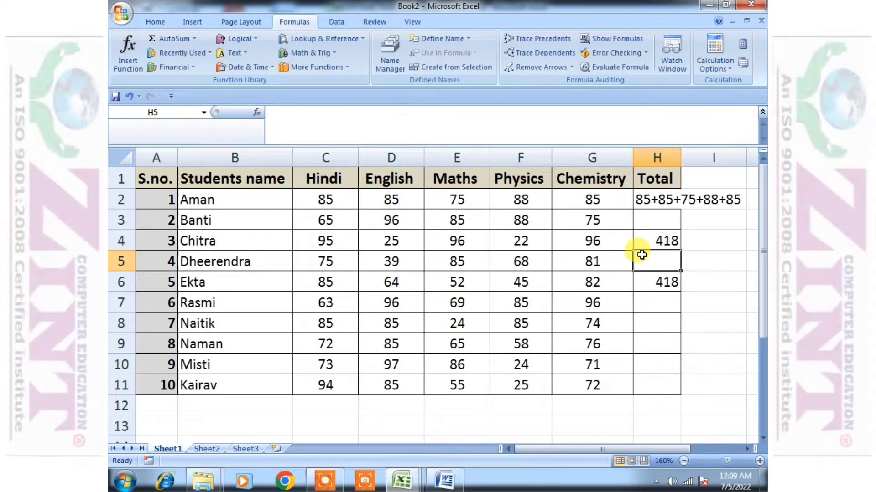
pyautogui.click(669, 233)
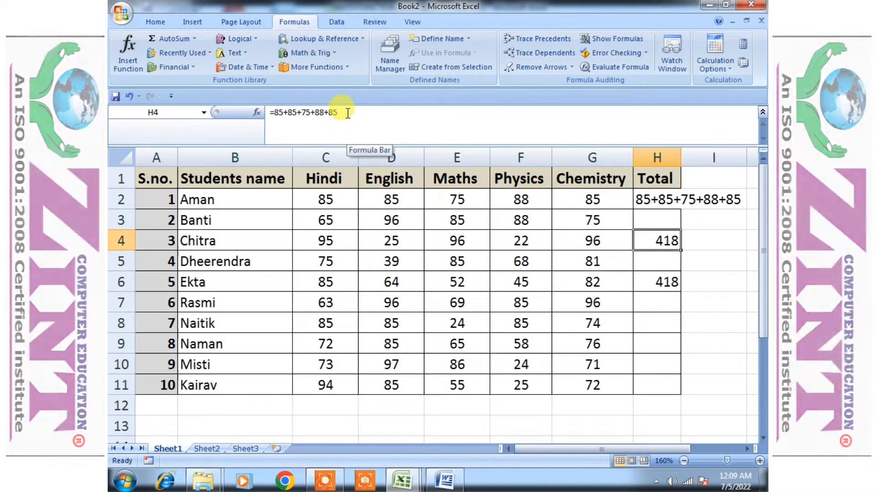
pyautogui.click(673, 286)
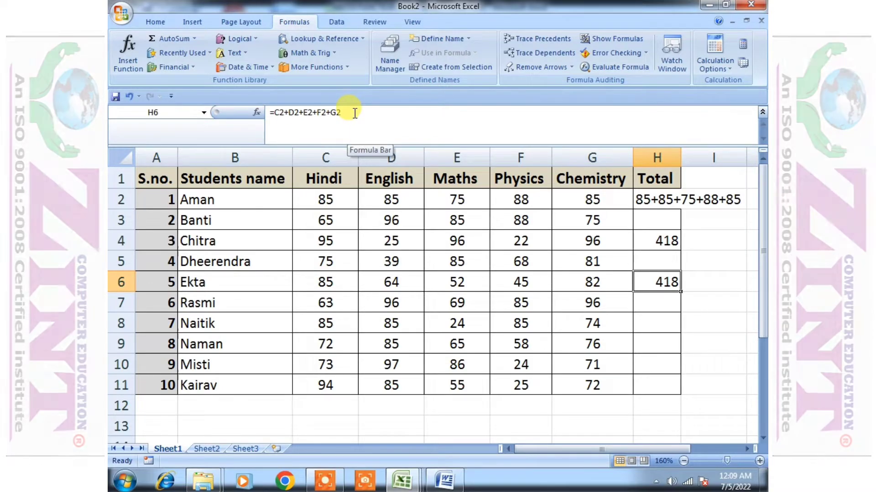
pyautogui.click(657, 306)
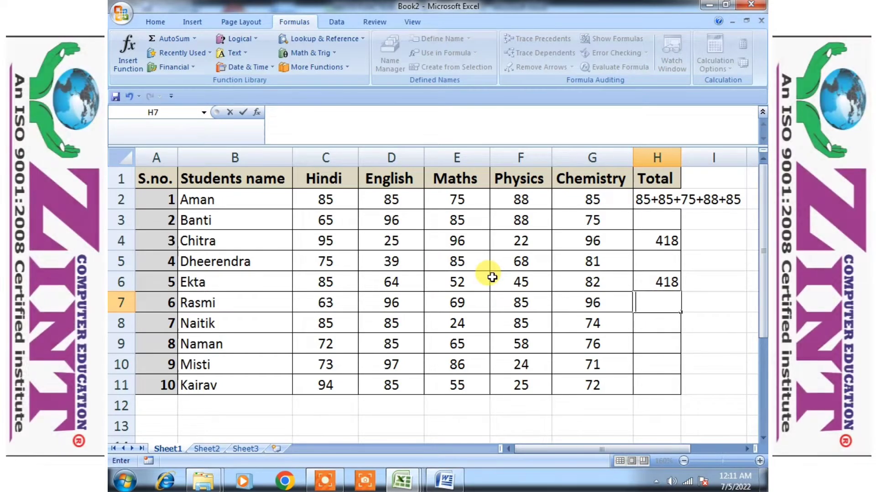
# Start a SUM function in H7 with C2 as its first argument
pyautogui.write('=')
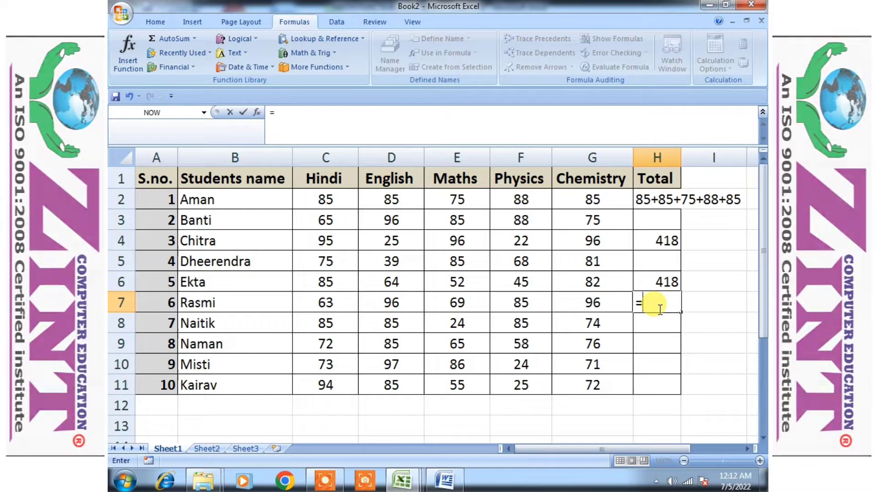
pyautogui.write('sum')
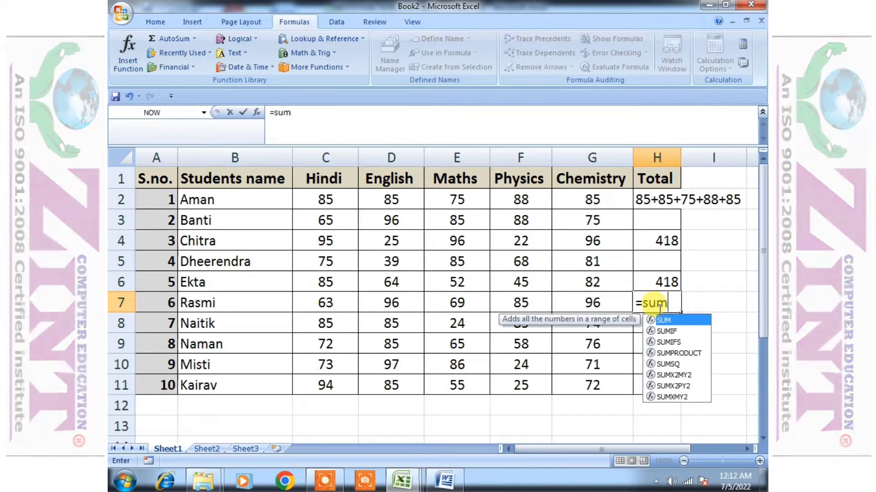
pyautogui.write('(')
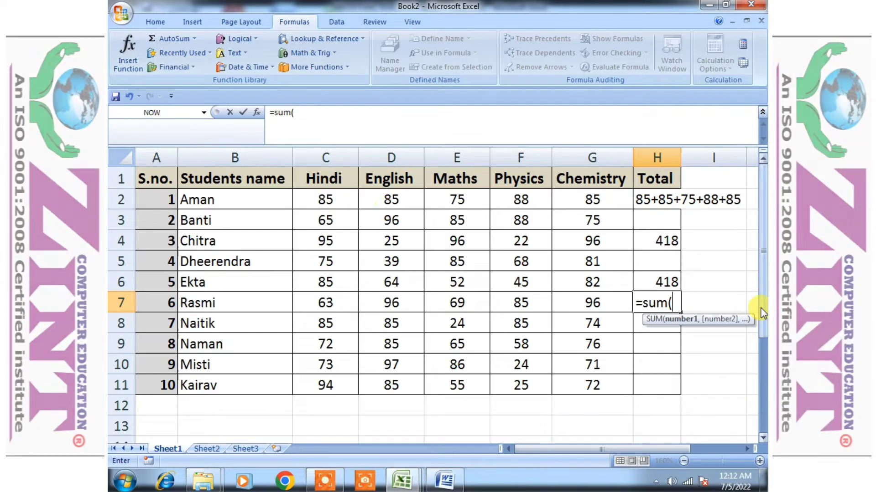
pyautogui.click(331, 199)
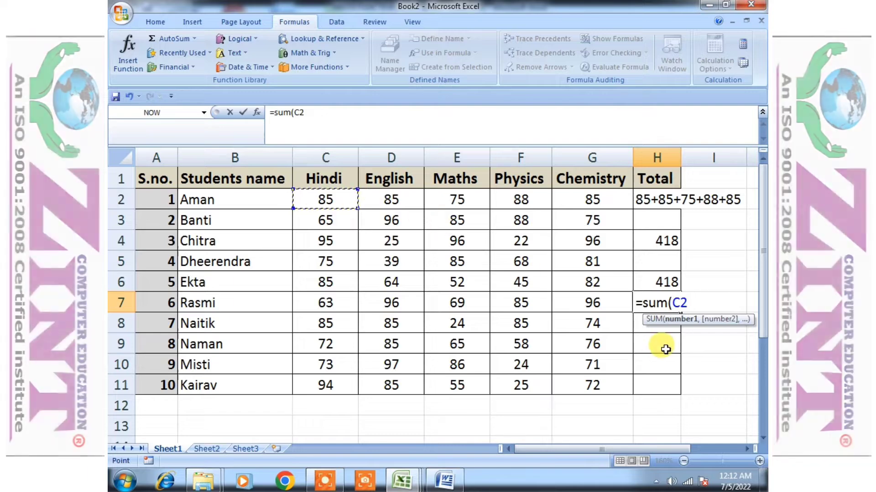
pyautogui.click(677, 319)
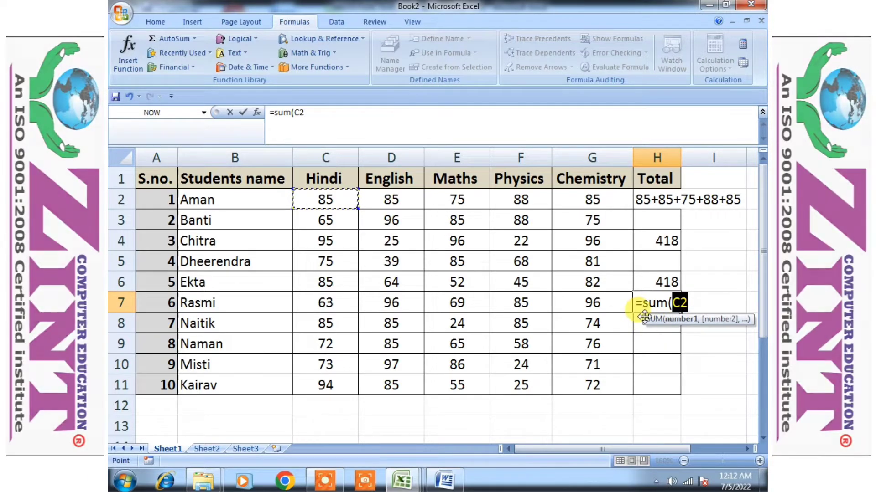
pyautogui.moveTo(653, 322); pyautogui.dragTo(330, 239)
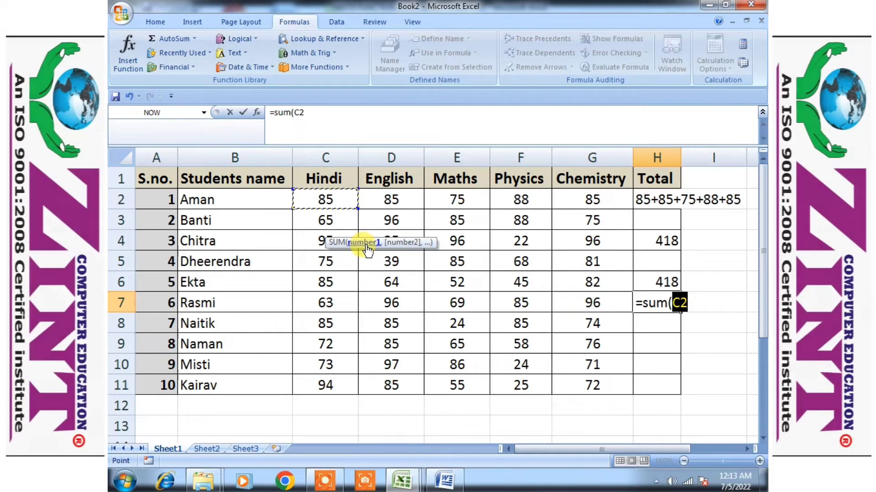
pyautogui.click(700, 309)
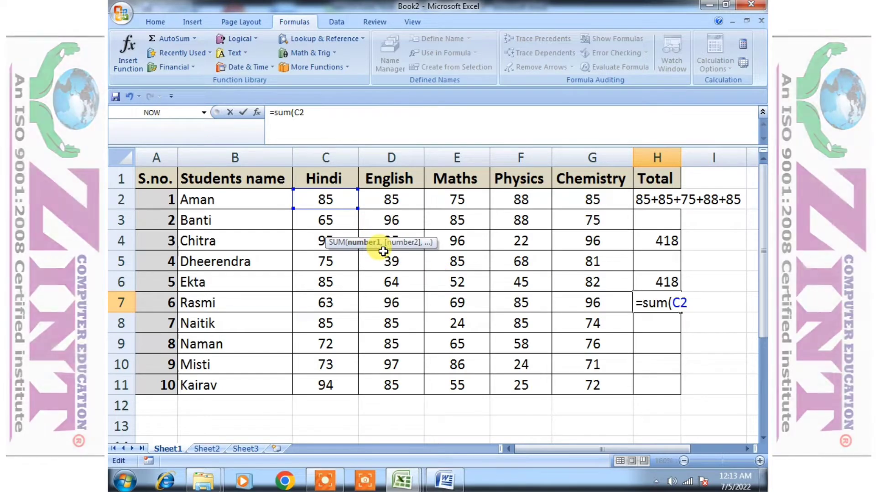
# Add D2, E2, F2 and G2 as further SUM arguments, close the bracket and confirm the H7 formula
pyautogui.write(',')
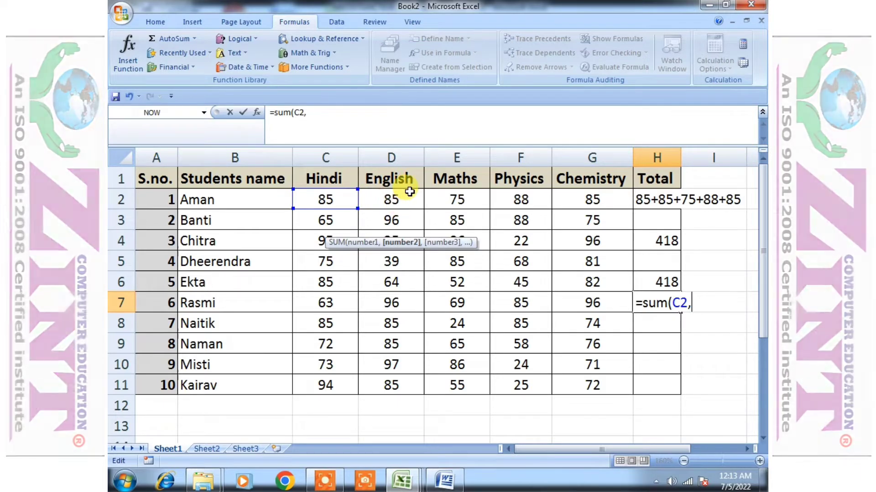
pyautogui.click(409, 192)
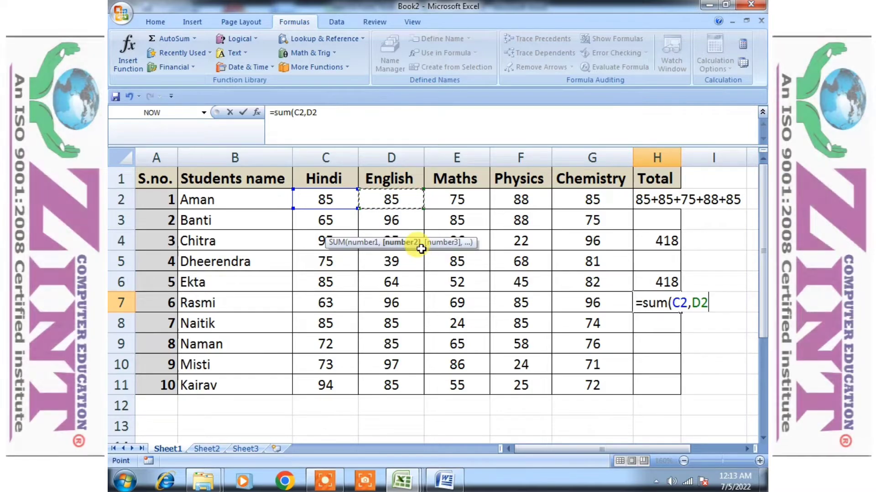
pyautogui.write(',')
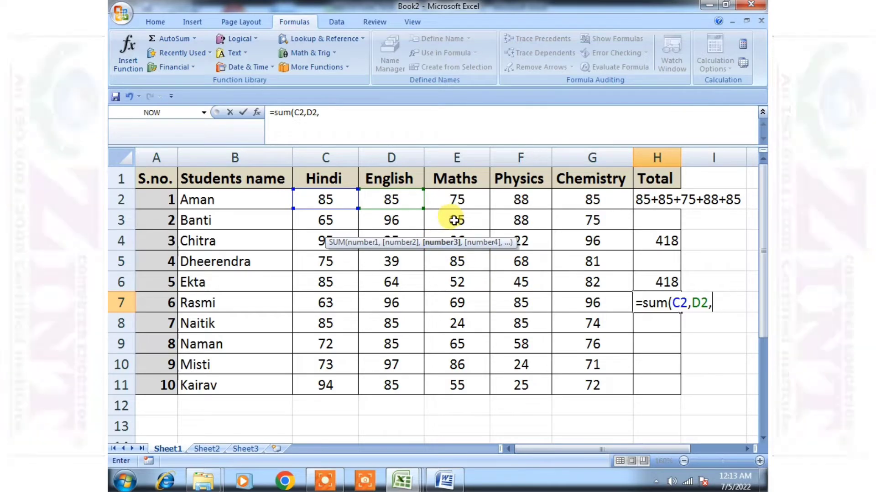
pyautogui.click(461, 202)
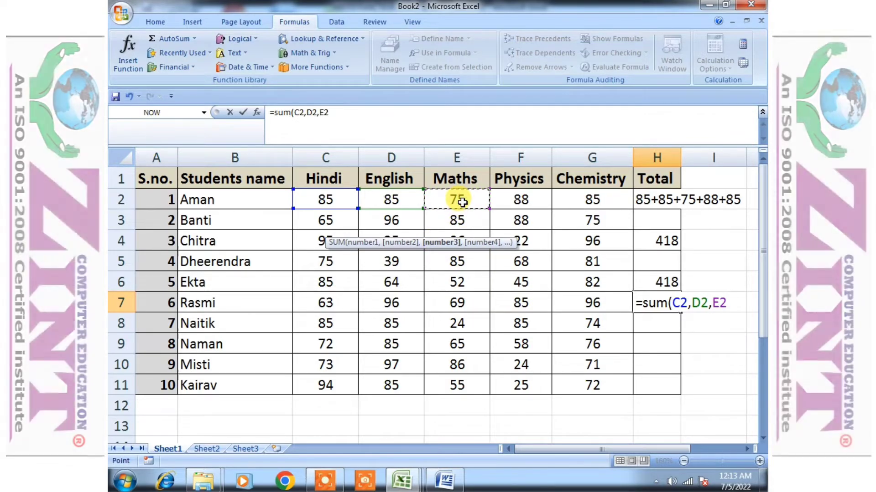
pyautogui.write(',')
pyautogui.click(513, 197)
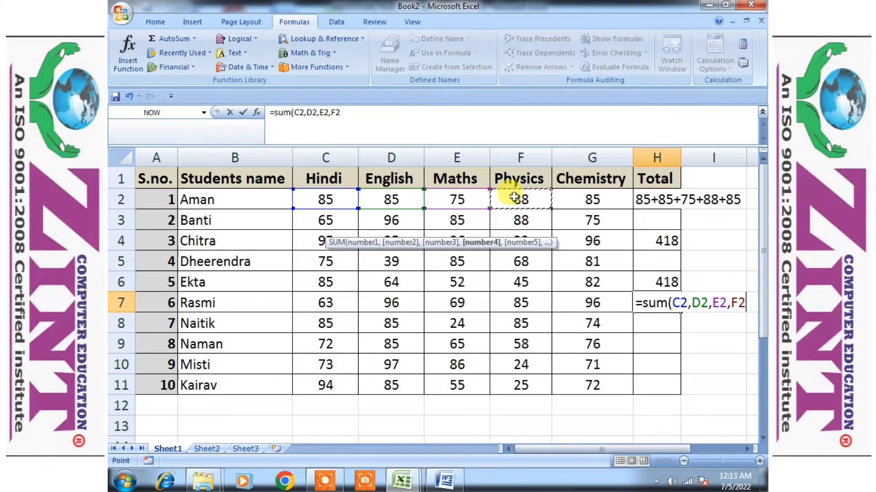
pyautogui.write(',')
pyautogui.click(586, 199)
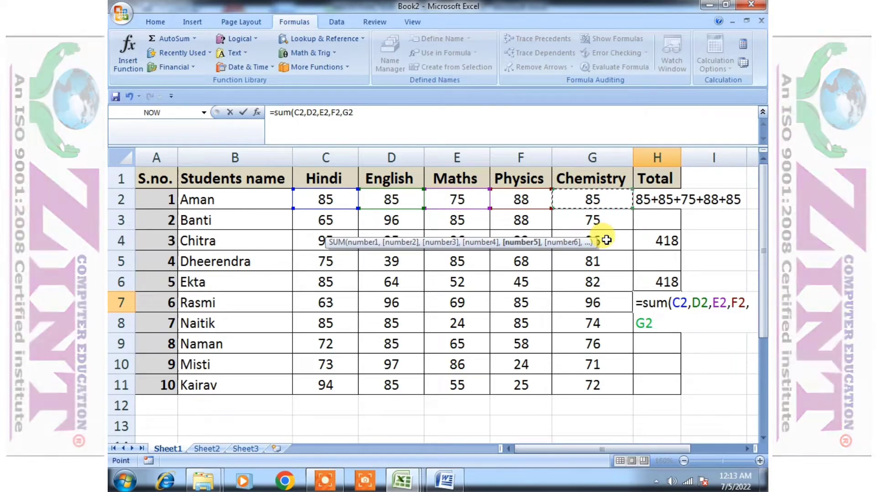
pyautogui.moveTo(628, 449); pyautogui.dragTo(683, 441)
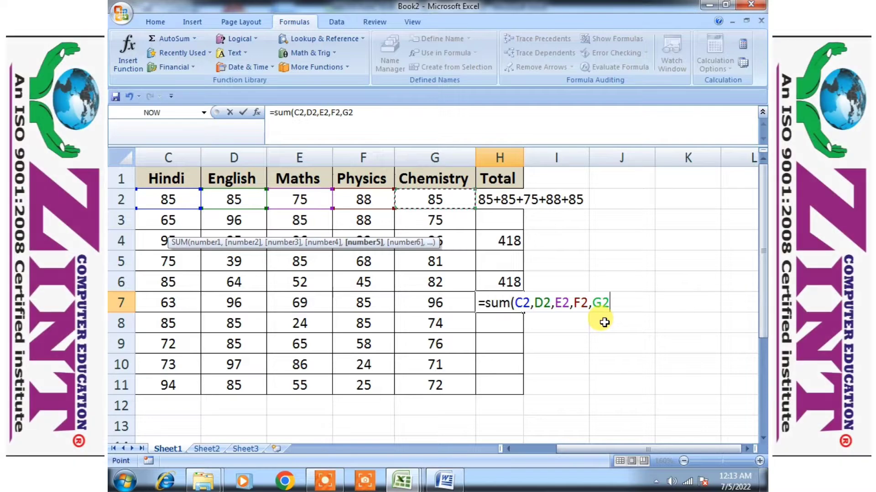
pyautogui.write(')')
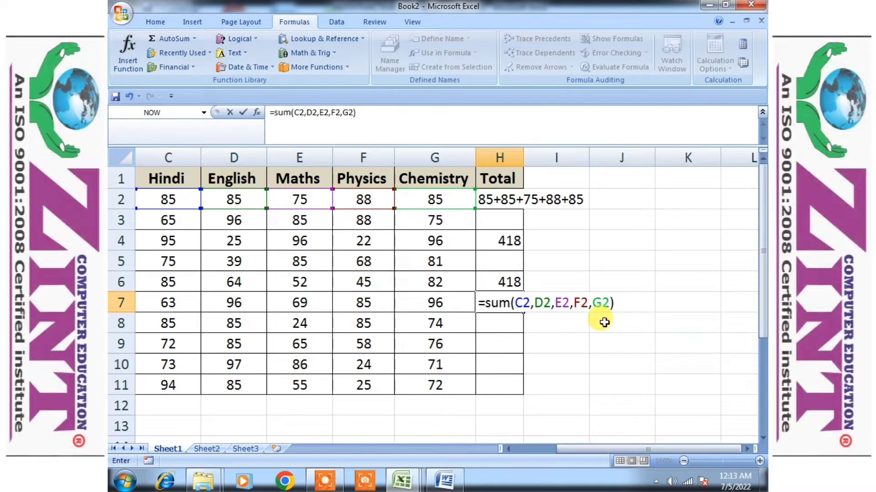
pyautogui.press('Return')
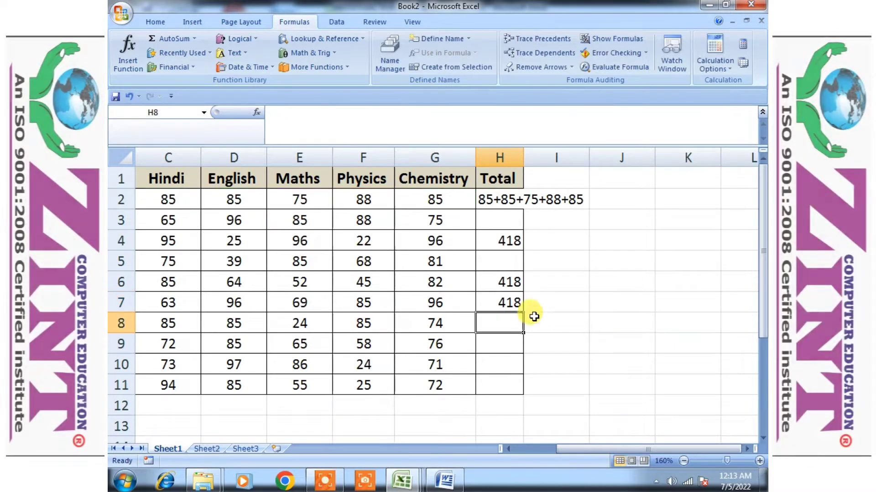
# Examine the formulas in H7, H4 and H6 for comparison
pyautogui.click(509, 305)
pyautogui.click(504, 240)
pyautogui.click(508, 280)
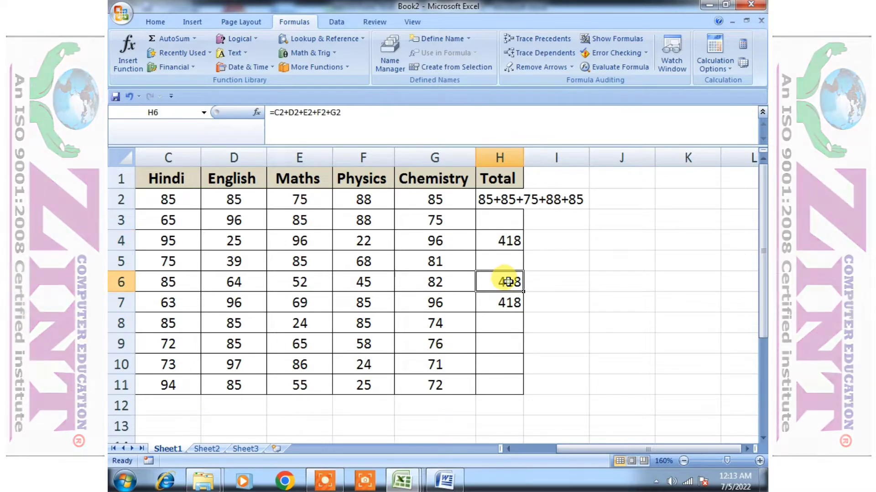
# Review the total formulas in H7, H4 and H6 once more to compare them
pyautogui.click(506, 301)
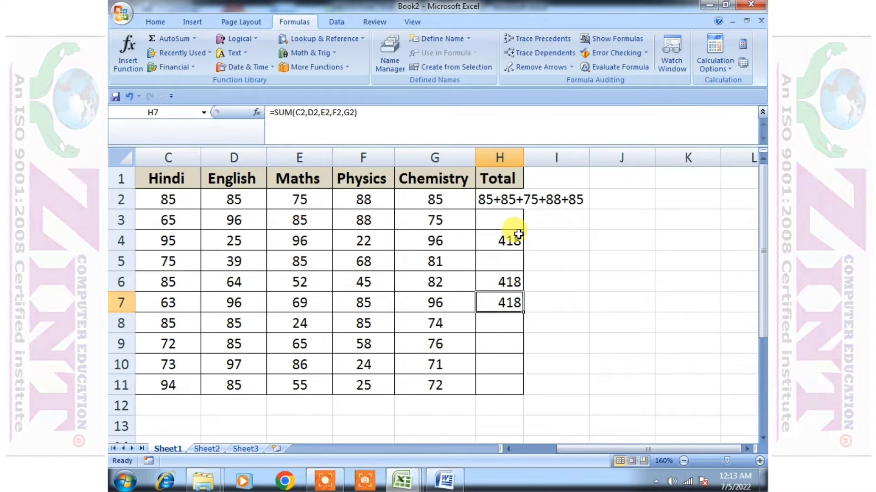
pyautogui.click(504, 241)
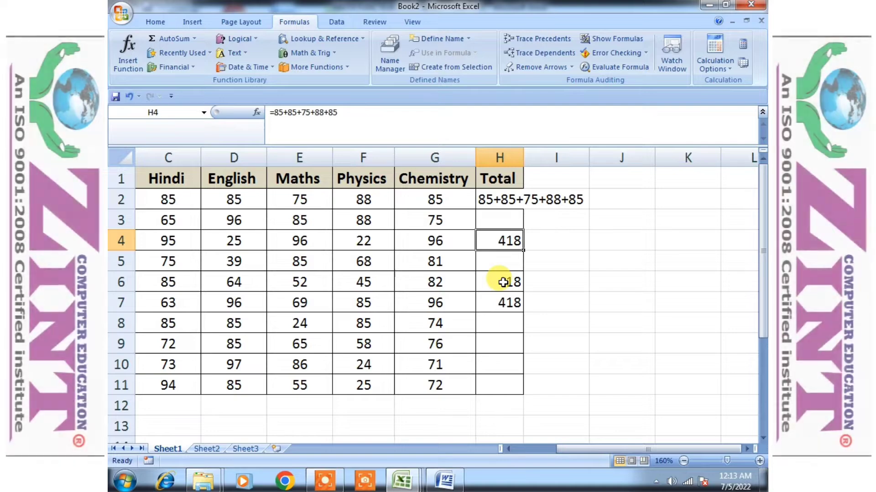
pyautogui.click(503, 283)
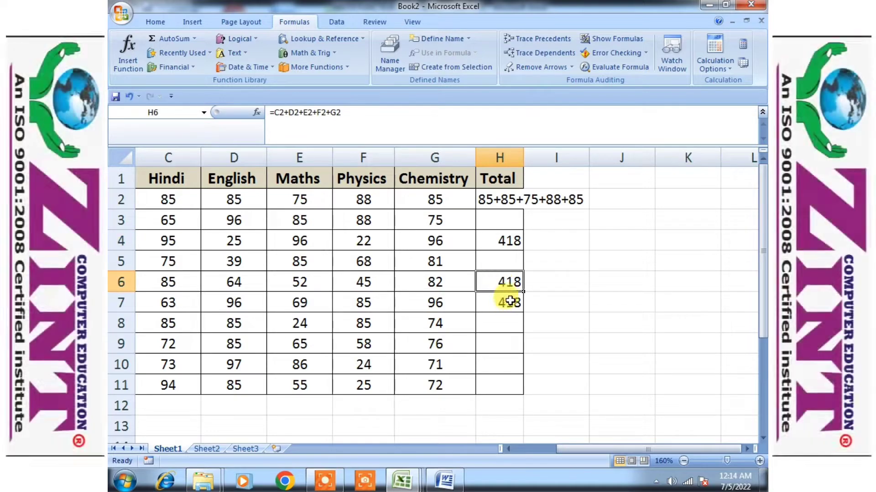
pyautogui.click(511, 299)
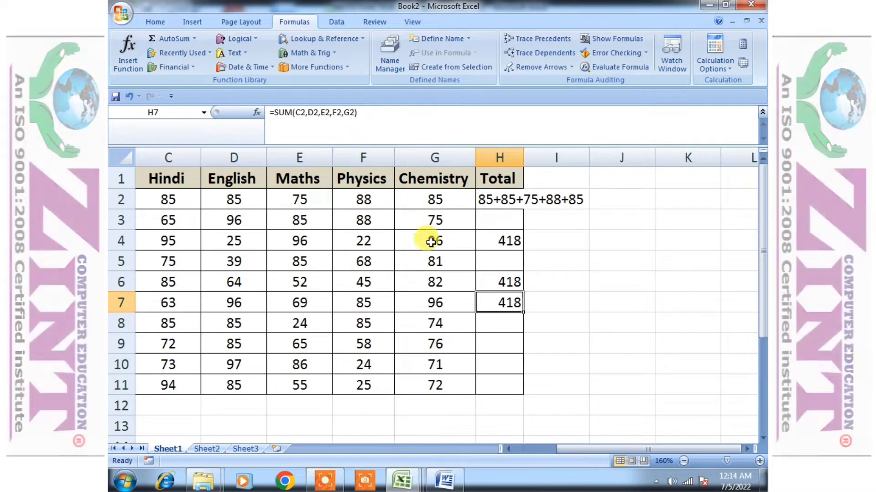
# Start a SUM function in H8 for the next student's total
pyautogui.click(505, 323)
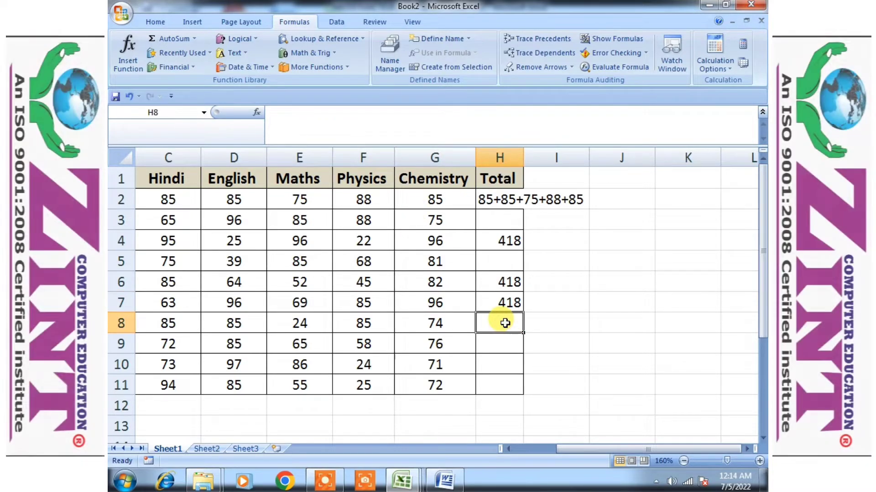
pyautogui.write('=')
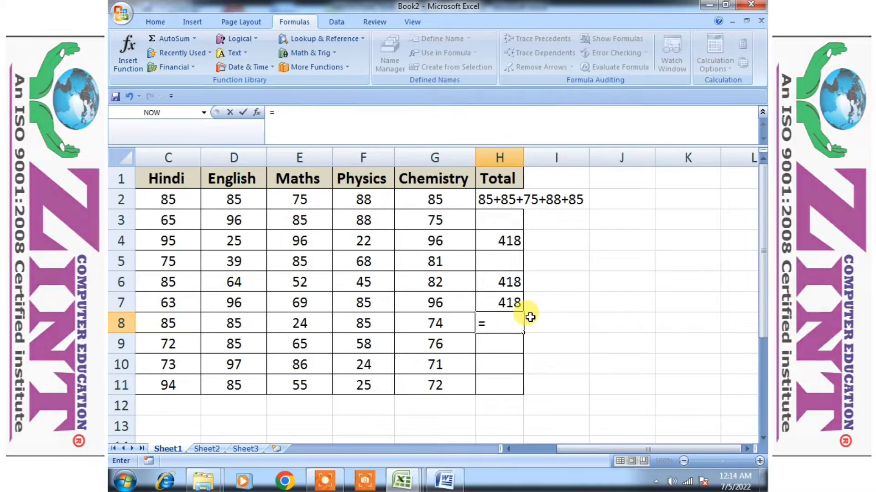
pyautogui.write('sum')
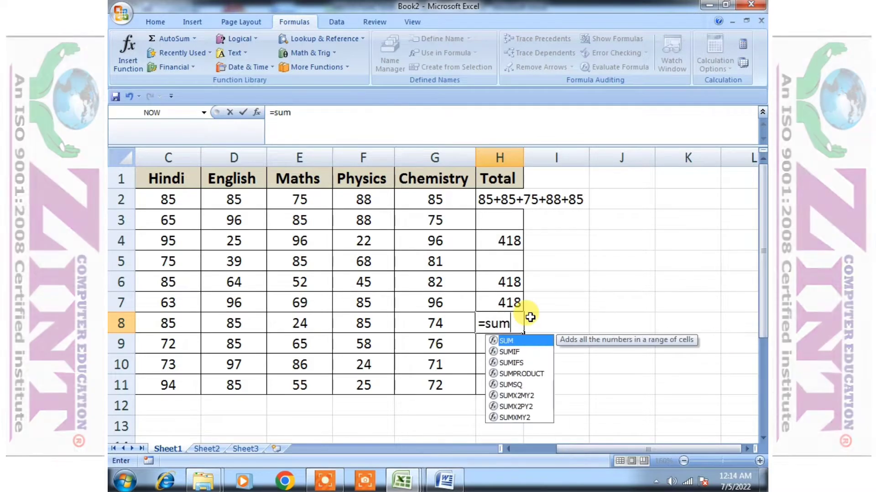
pyautogui.write('(')
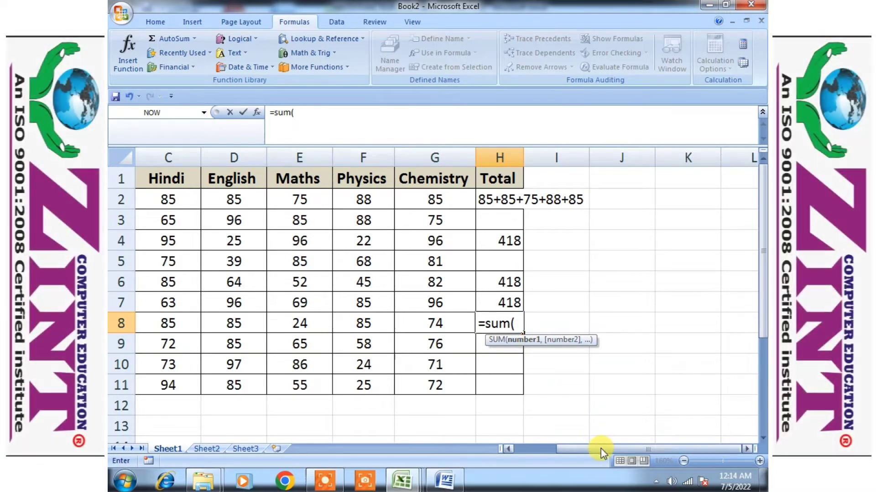
pyautogui.moveTo(605, 450); pyautogui.dragTo(550, 456)
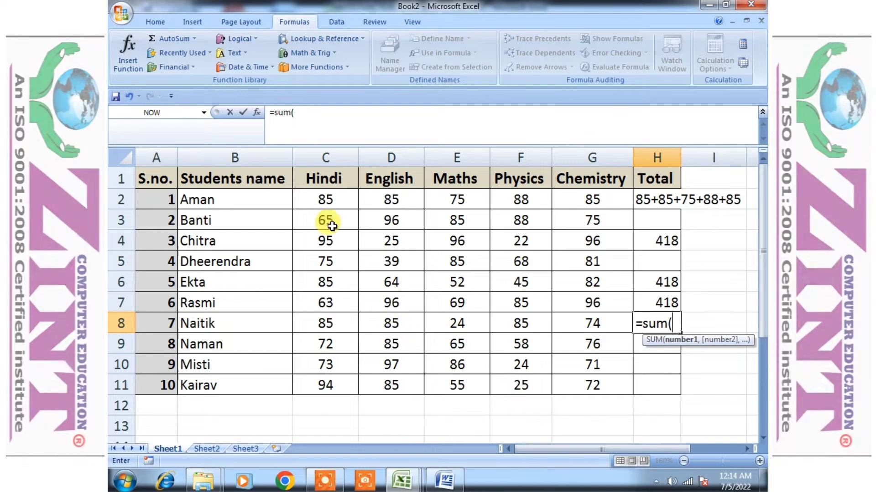
pyautogui.click(335, 200)
pyautogui.write(',')
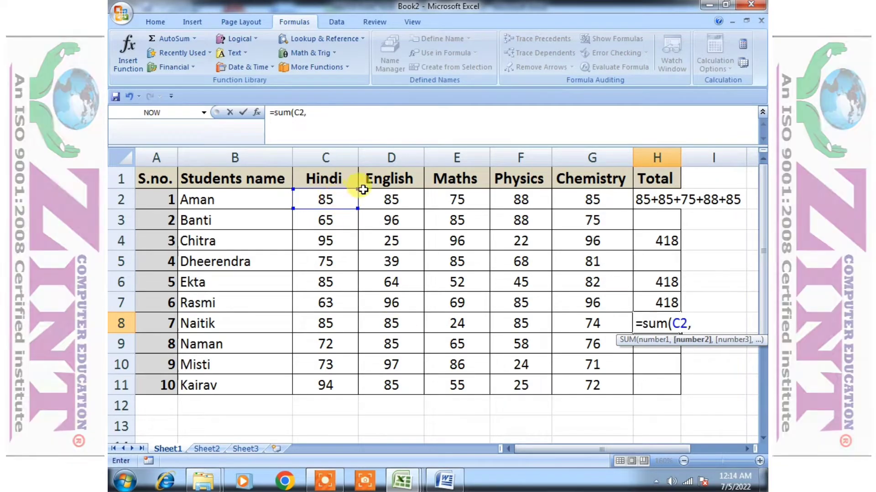
pyautogui.click(367, 202)
pyautogui.write(',')
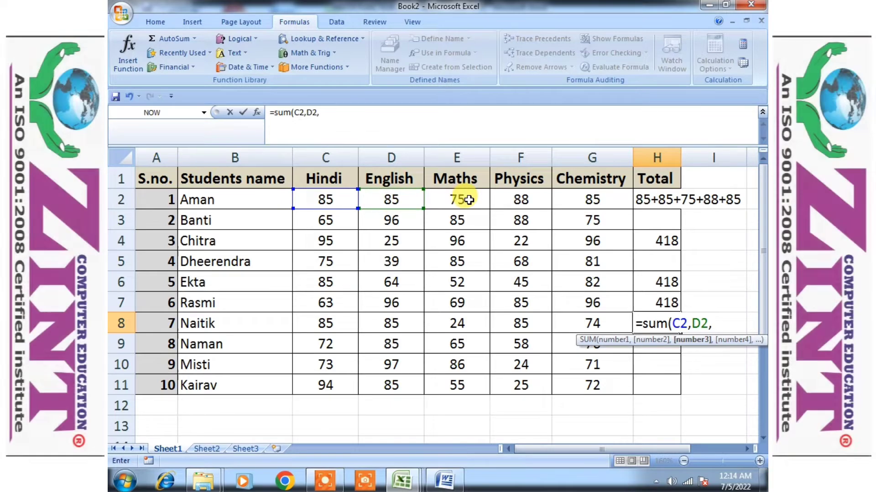
pyautogui.click(465, 201)
pyautogui.write(',')
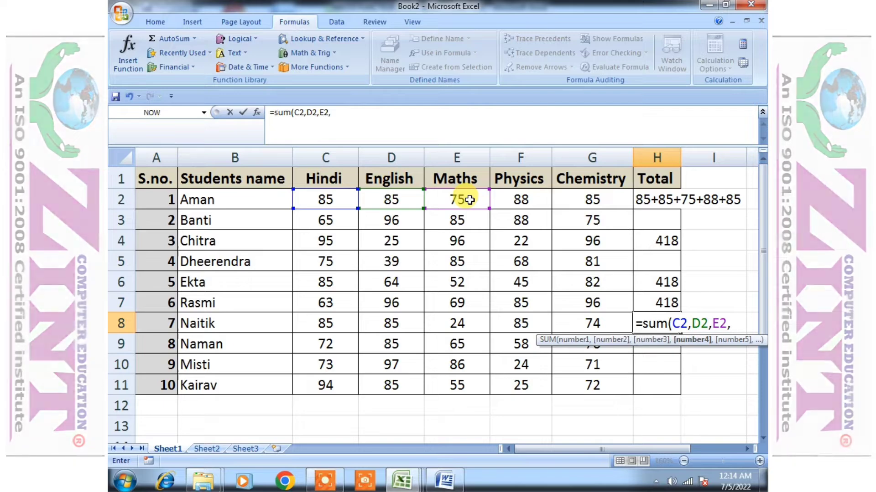
pyautogui.press('BackSpace')
pyautogui.press('BackSpace')
pyautogui.press('BackSpace')
pyautogui.press('BackSpace')
pyautogui.press('BackSpace')
pyautogui.press('BackSpace')
pyautogui.press('BackSpace')
pyautogui.press('BackSpace')
pyautogui.press('BackSpace')
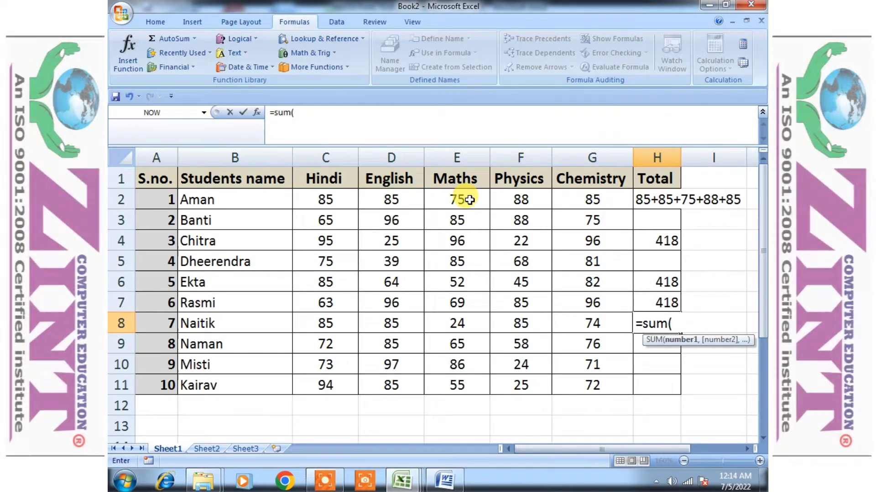
# Select C2 to G2 as the SUM range and close the bracket in H8
pyautogui.click(322, 197)
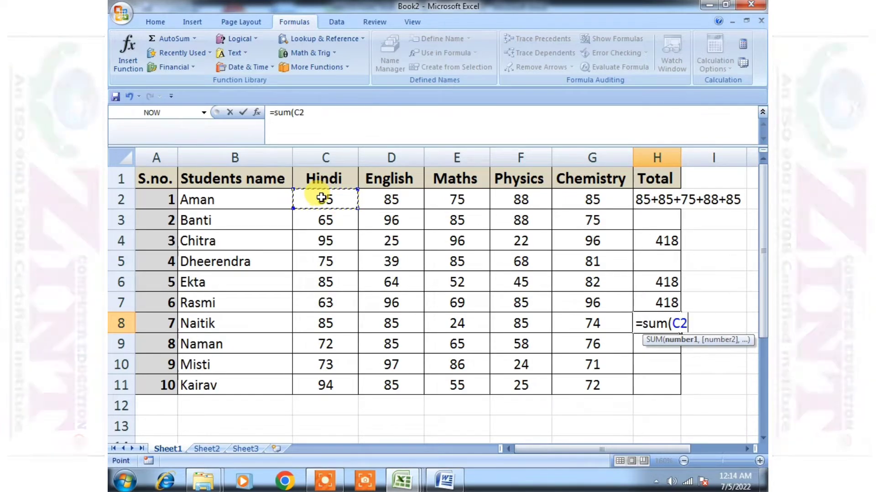
pyautogui.moveTo(321, 198); pyautogui.dragTo(588, 196)
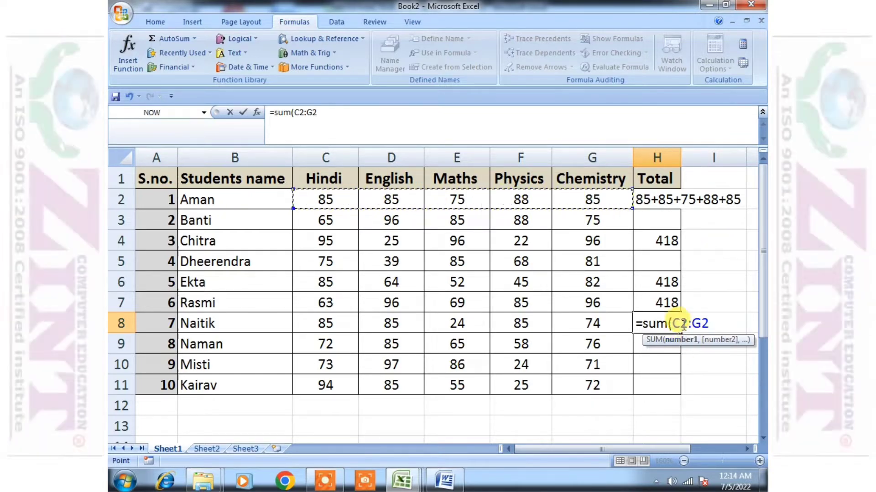
pyautogui.moveTo(672, 450); pyautogui.dragTo(691, 451)
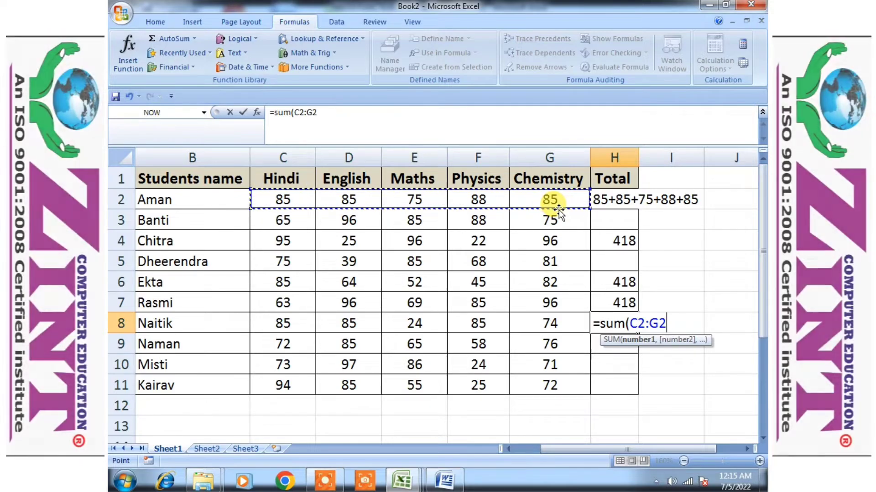
pyautogui.write(')')
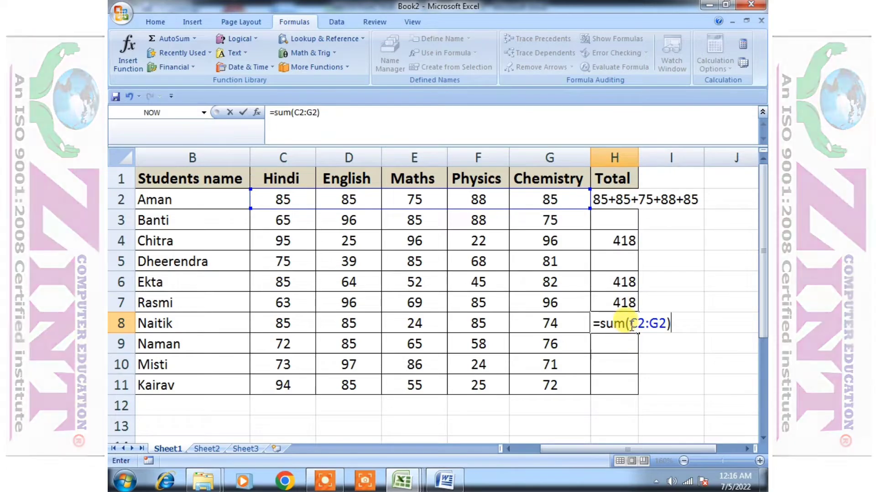
# Try to confirm the H8 formula with the opening bracket after SUM removed
pyautogui.click(629, 325)
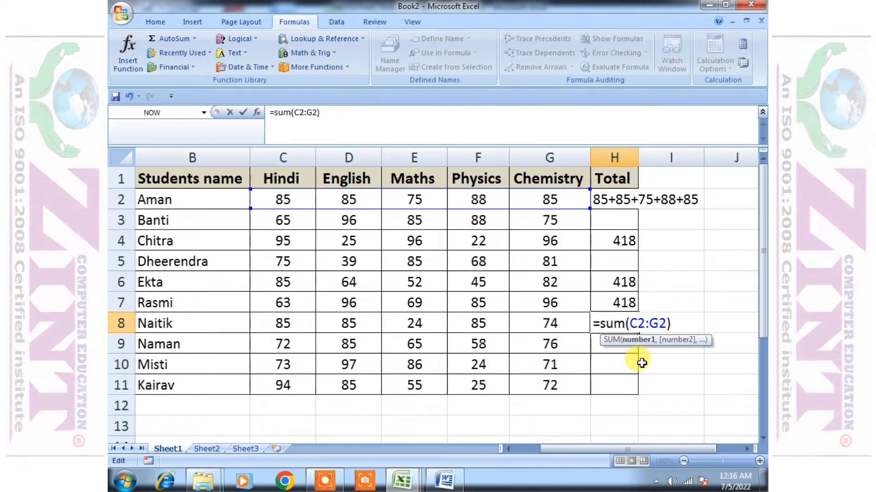
pyautogui.press('BackSpace')
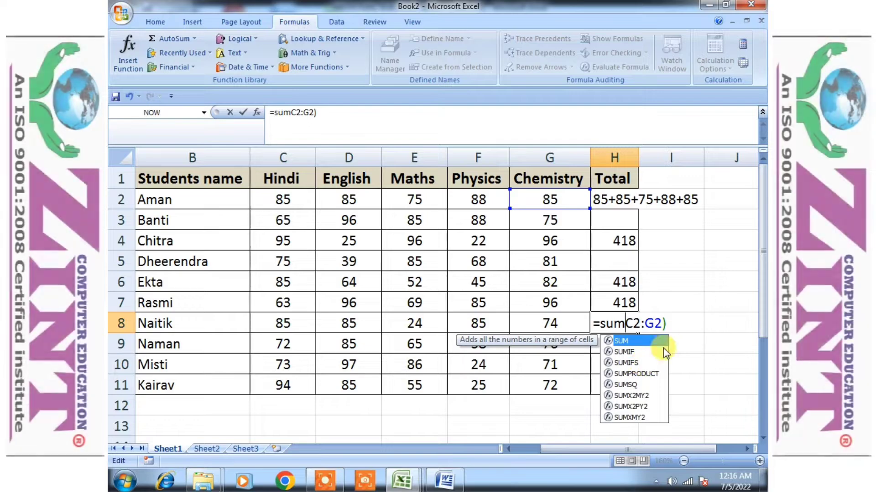
pyautogui.press('Return')
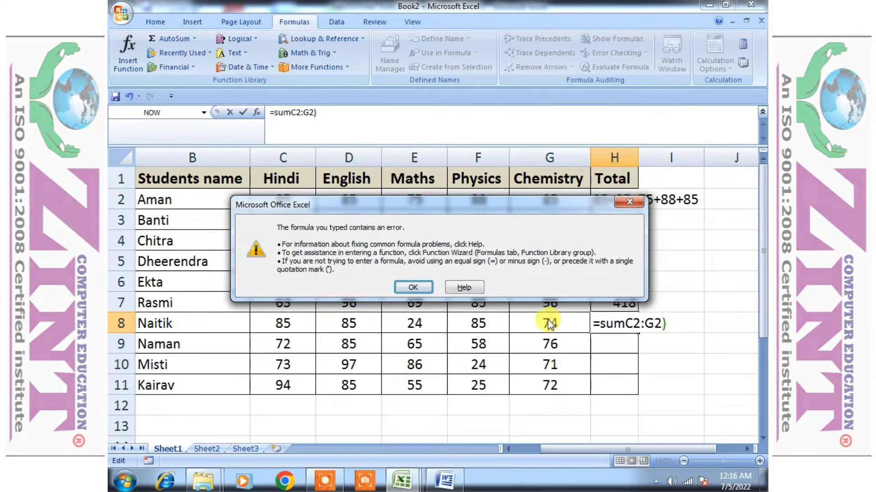
pyautogui.click(412, 289)
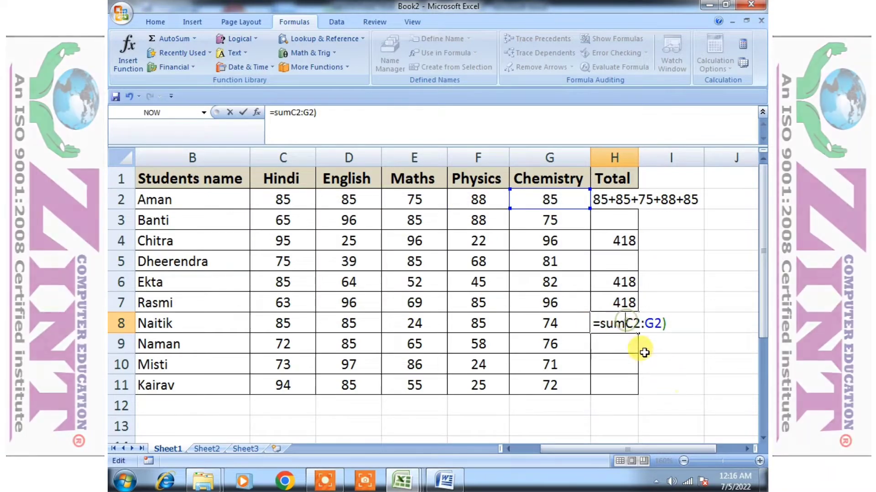
# Restore the opening bracket after SUM and confirm the H8 formula
pyautogui.click(626, 322)
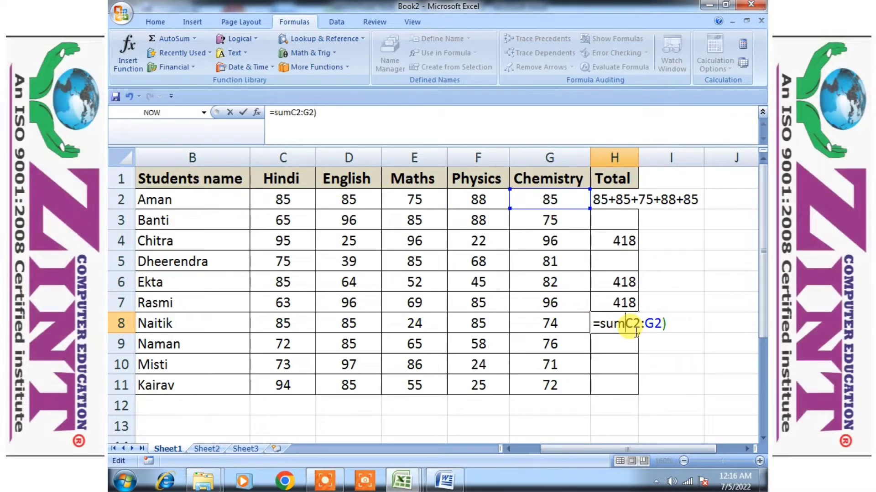
pyautogui.write('(')
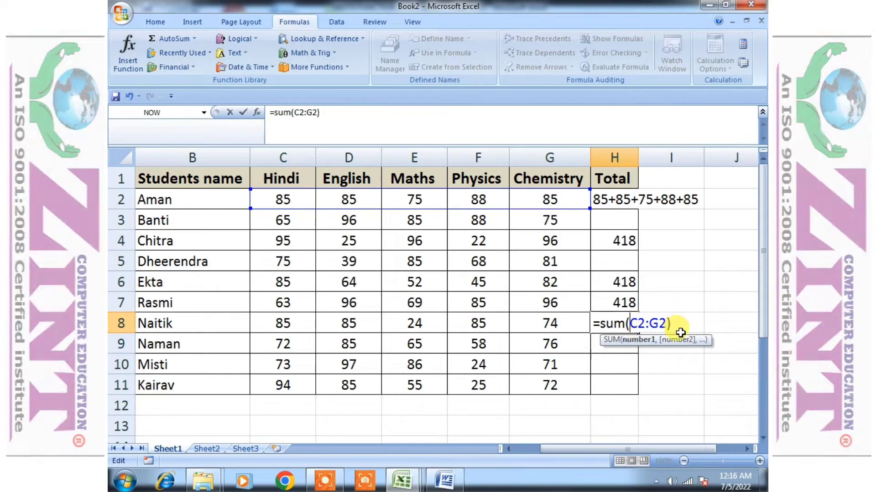
pyautogui.click(670, 322)
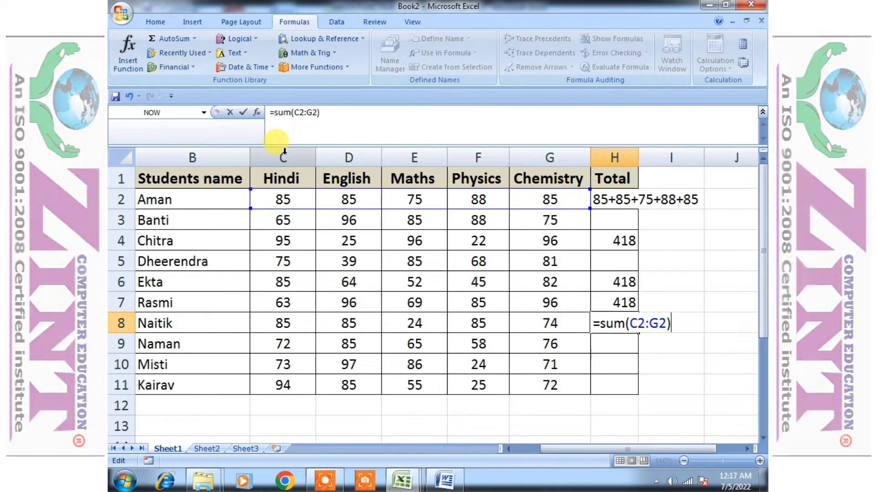
pyautogui.click(120, 199)
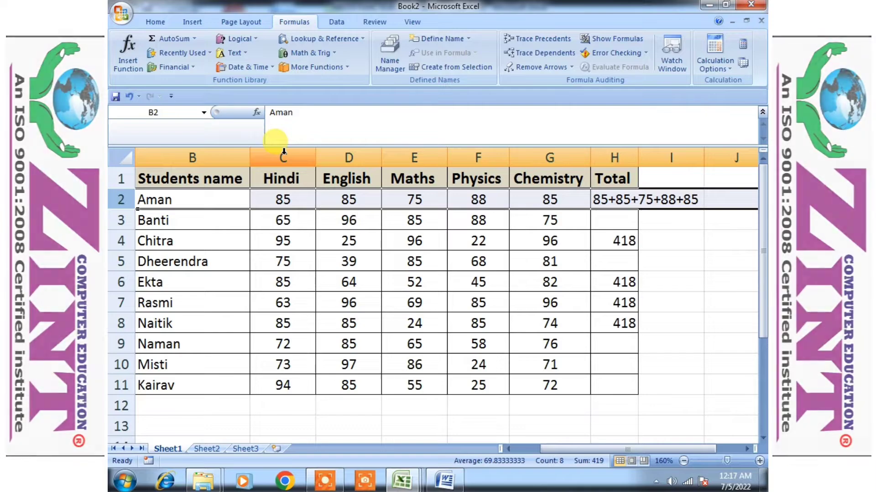
# Inspect the row 2 marks and compare the formulas in H8 and H7
pyautogui.click(284, 151)
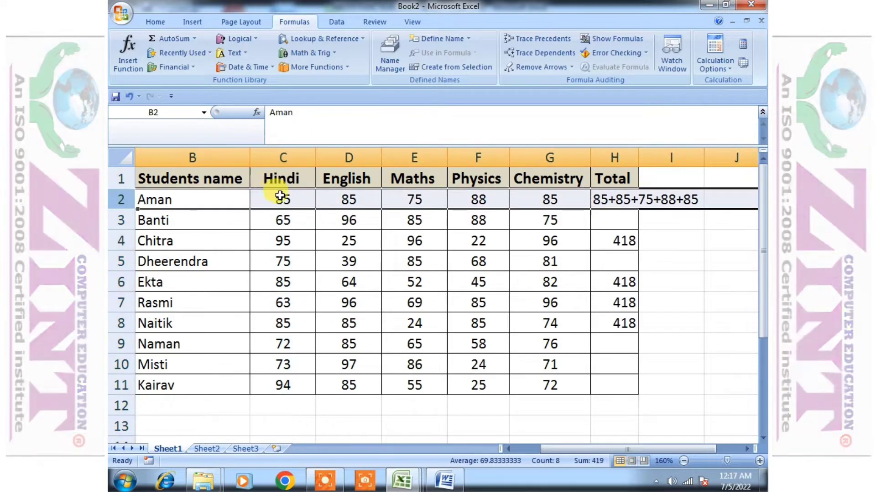
pyautogui.click(280, 196)
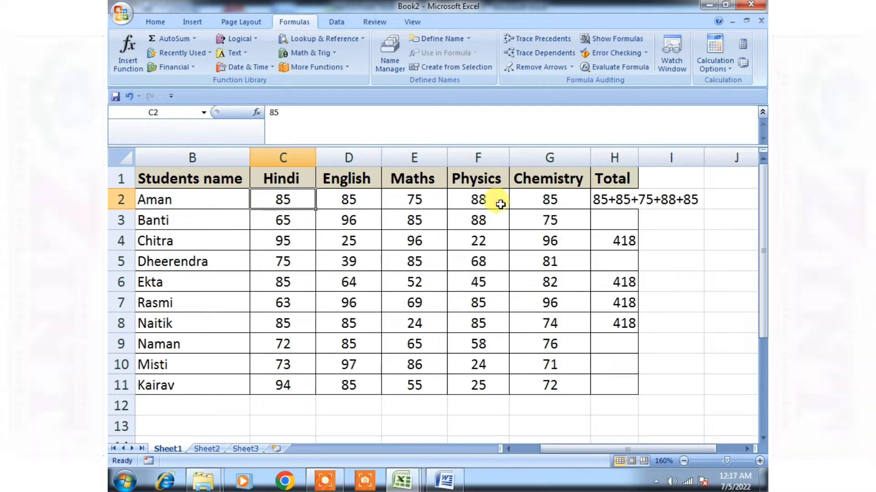
pyautogui.click(539, 202)
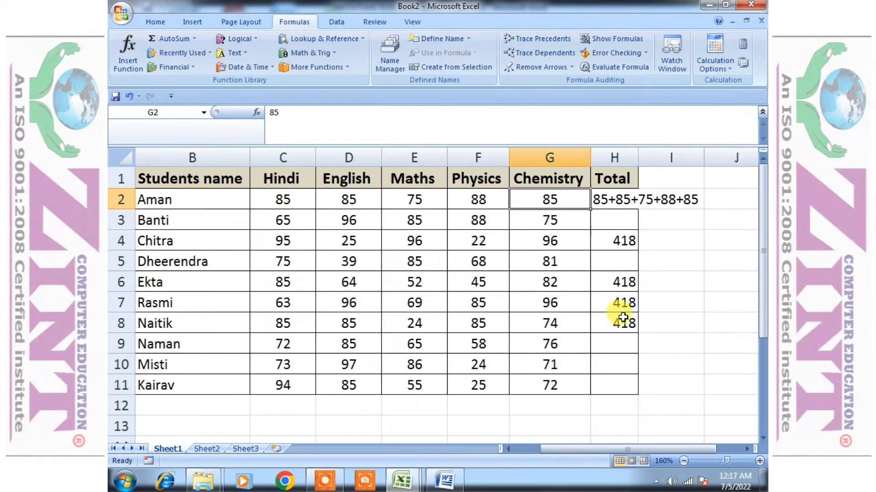
pyautogui.click(623, 321)
pyautogui.doubleClick(624, 319)
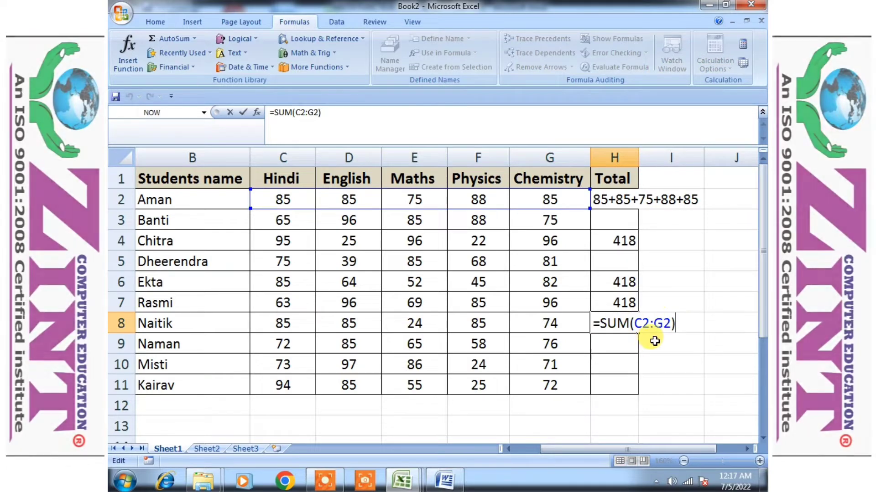
pyautogui.press('Return')
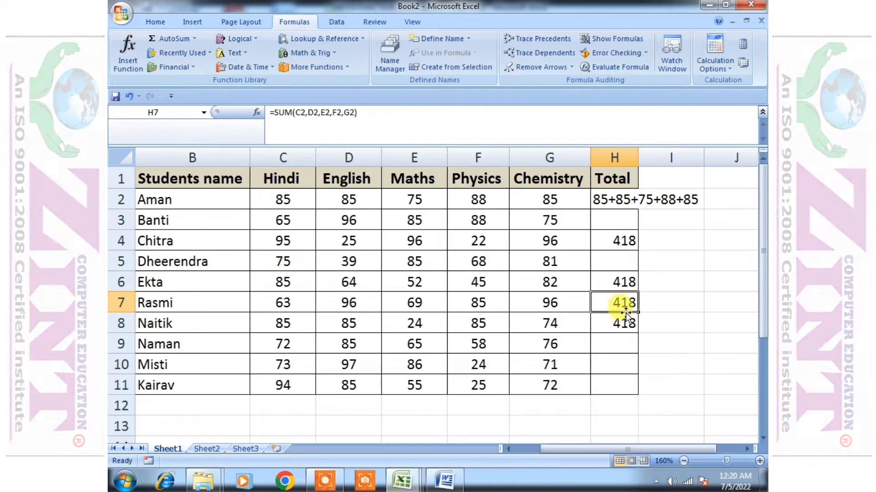
pyautogui.doubleClick(625, 310)
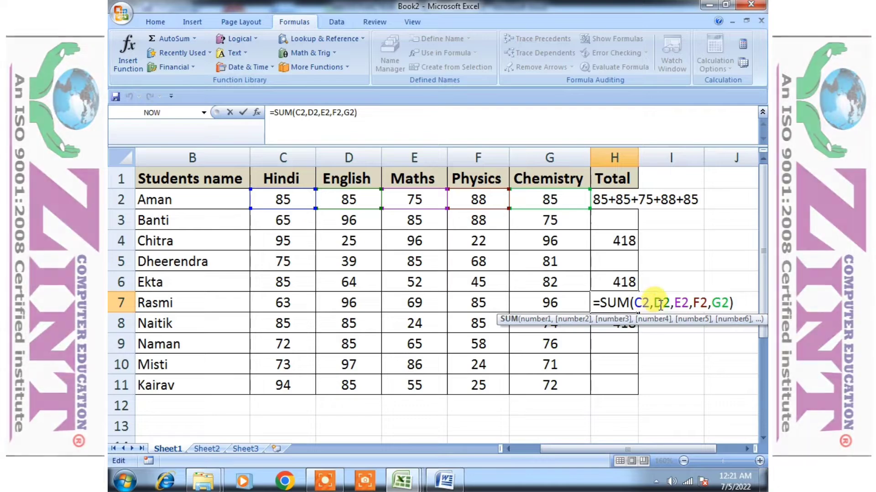
pyautogui.press('Return')
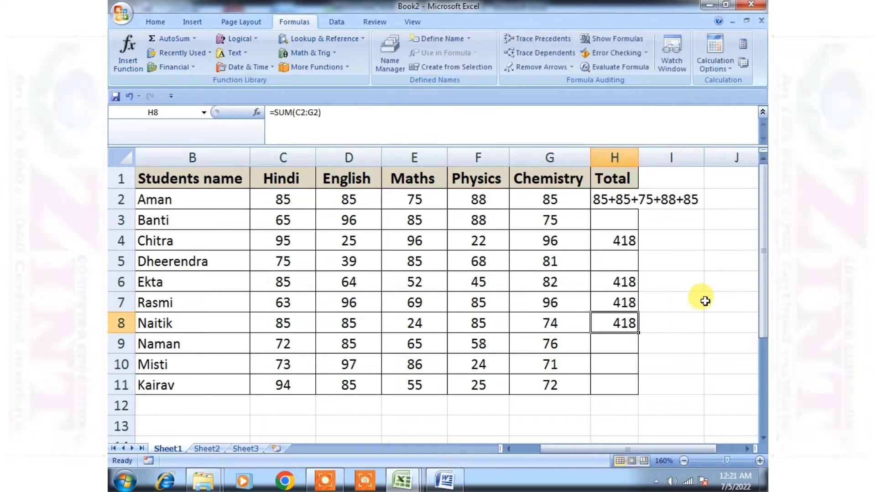
# Reselect C2 to G2 as the SUM range in H8 and confirm the formula
pyautogui.doubleClick(612, 319)
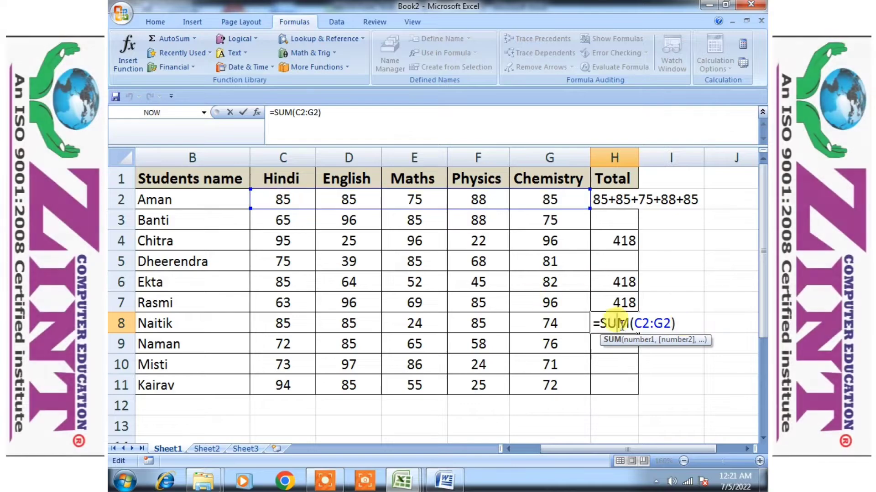
pyautogui.click(669, 323)
pyautogui.press('BackSpace')
pyautogui.press('BackSpace')
pyautogui.press('BackSpace')
pyautogui.press('BackSpace')
pyautogui.press('BackSpace')
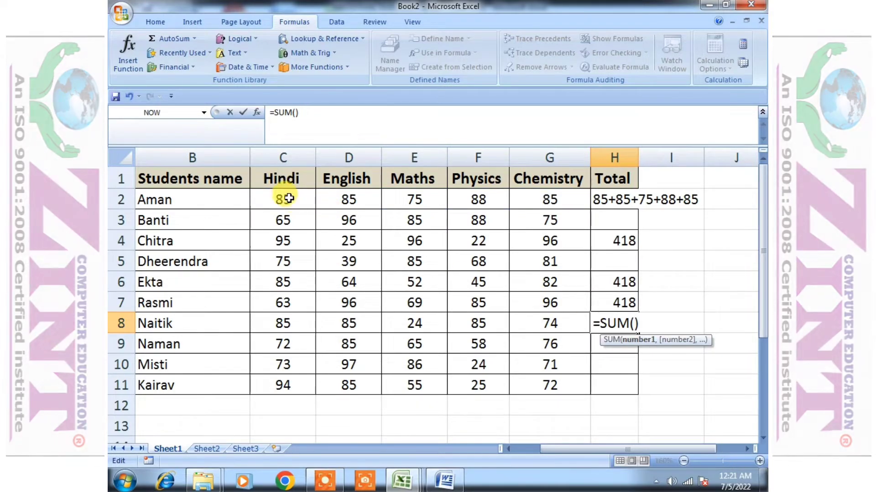
pyautogui.moveTo(293, 202); pyautogui.dragTo(535, 206)
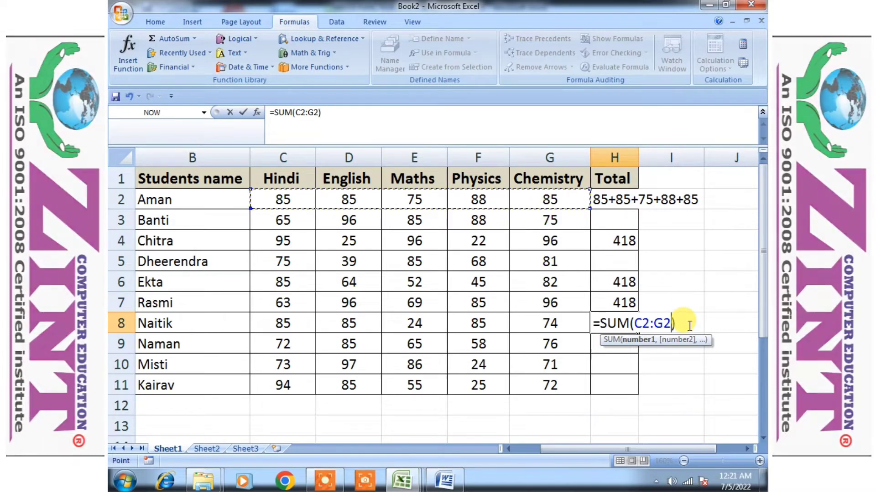
pyautogui.press('Return')
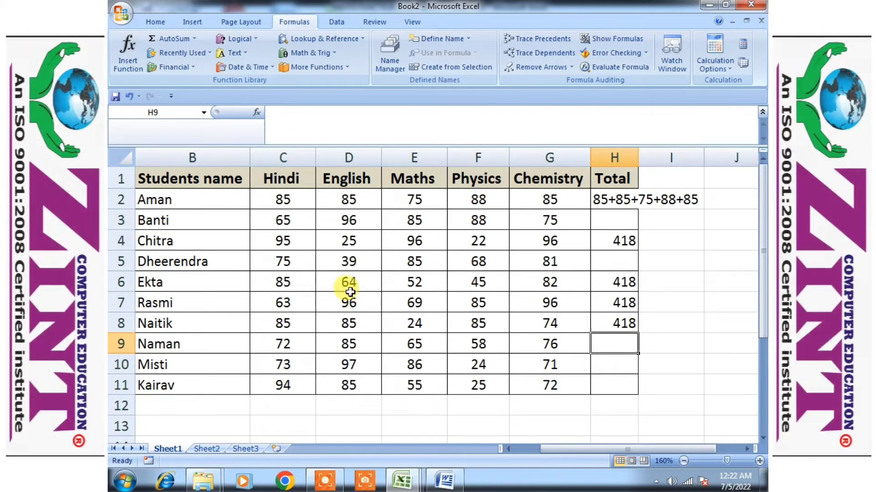
# Try to build a SUM formula in H9 over the row 2 marks from C2 to G2
pyautogui.write('=')
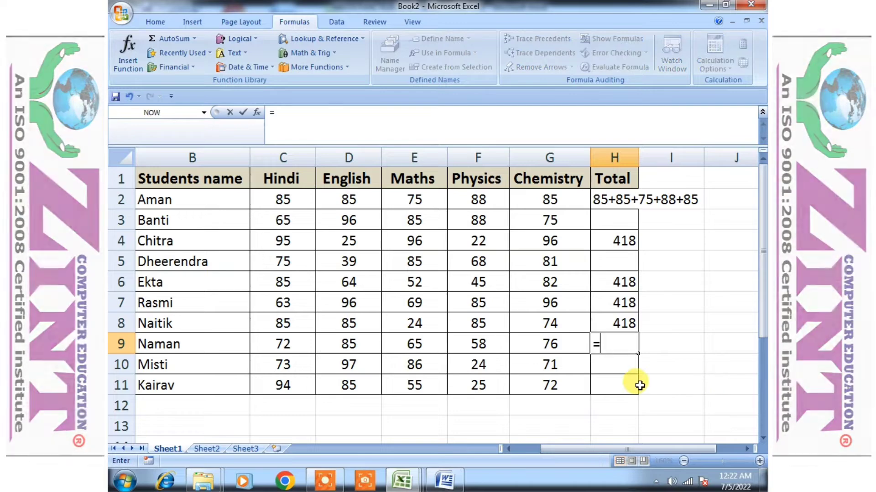
pyautogui.write('sum(')
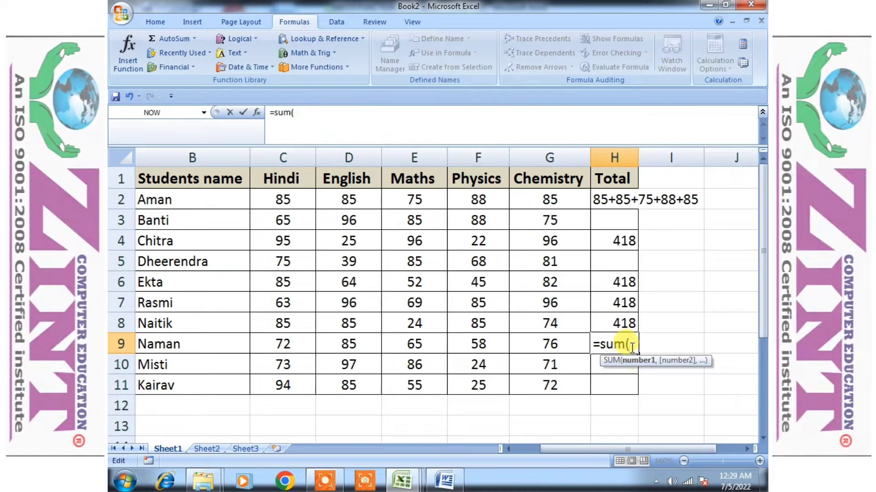
pyautogui.click(628, 344)
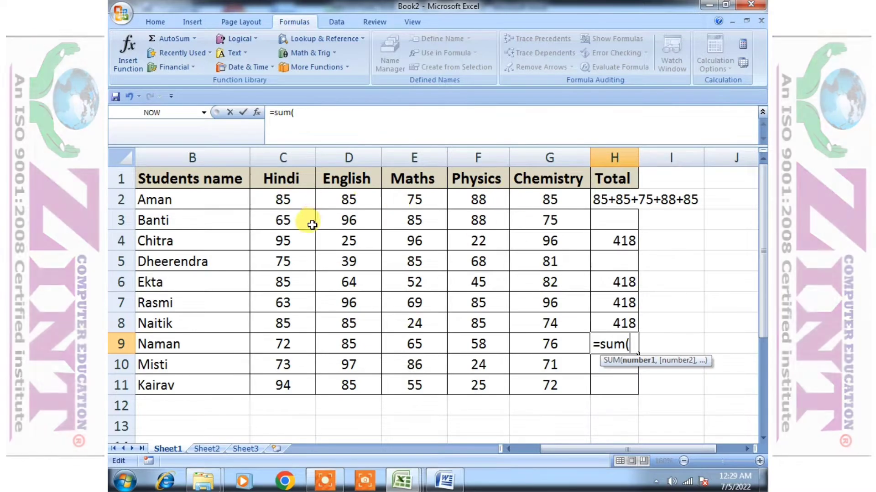
pyautogui.click(296, 197)
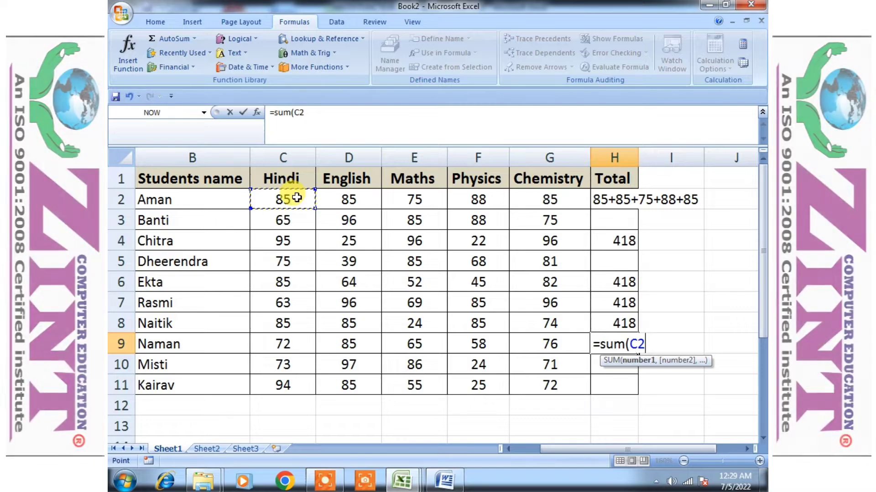
pyautogui.moveTo(297, 197); pyautogui.dragTo(584, 205)
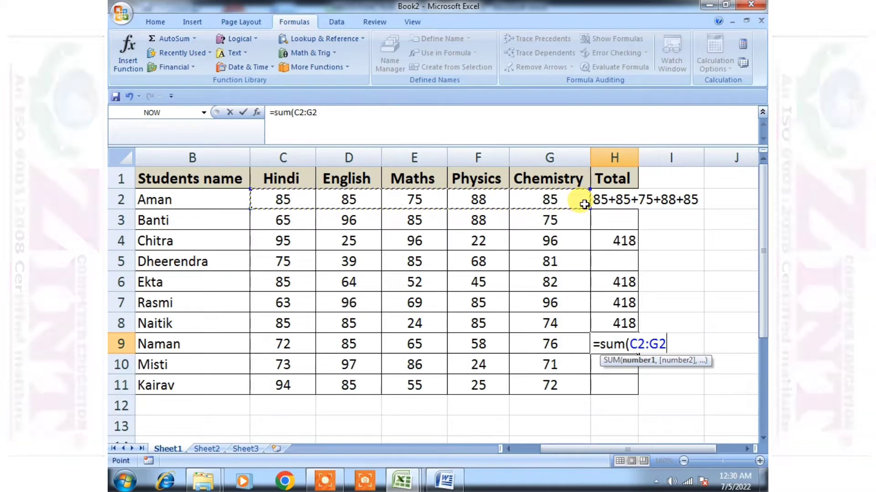
pyautogui.press('BackSpace')
pyautogui.press('BackSpace')
pyautogui.press('BackSpace')
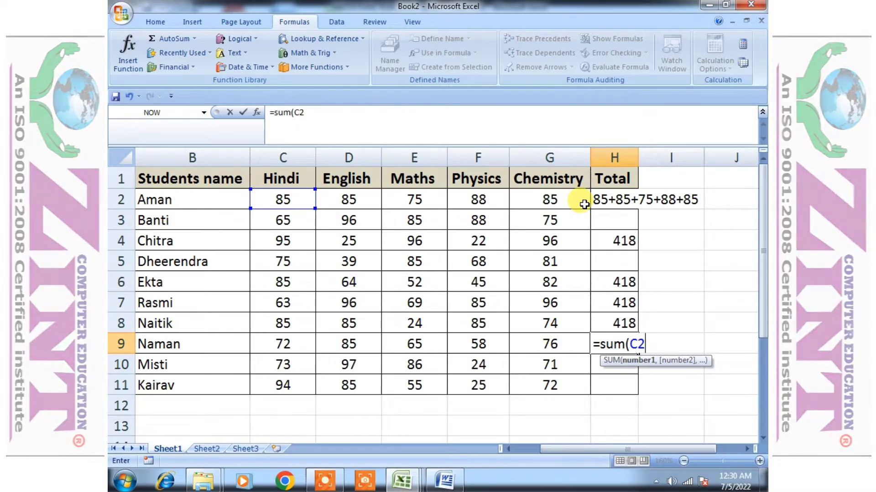
pyautogui.moveTo(283, 200); pyautogui.dragTo(584, 227)
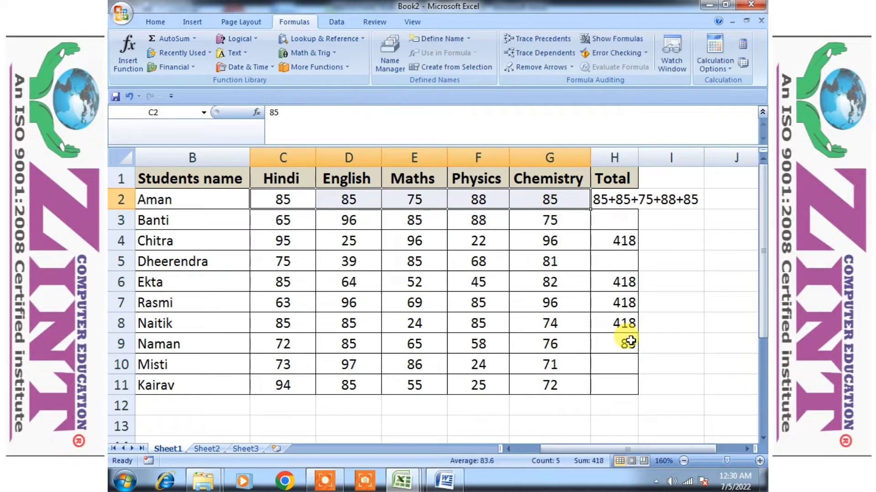
# Replace H9 with a SUM of the separate cells C2, E2 and G2
pyautogui.click(628, 346)
pyautogui.press('Delete')
pyautogui.write('=')
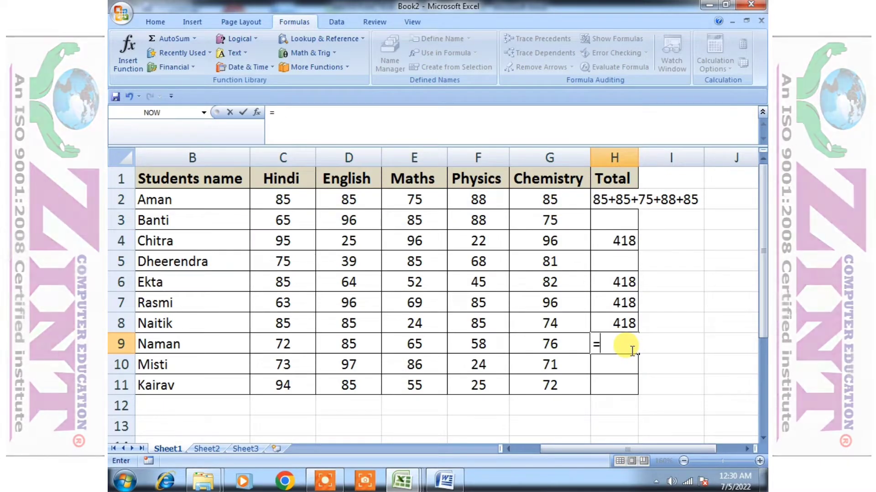
pyautogui.write('sum(')
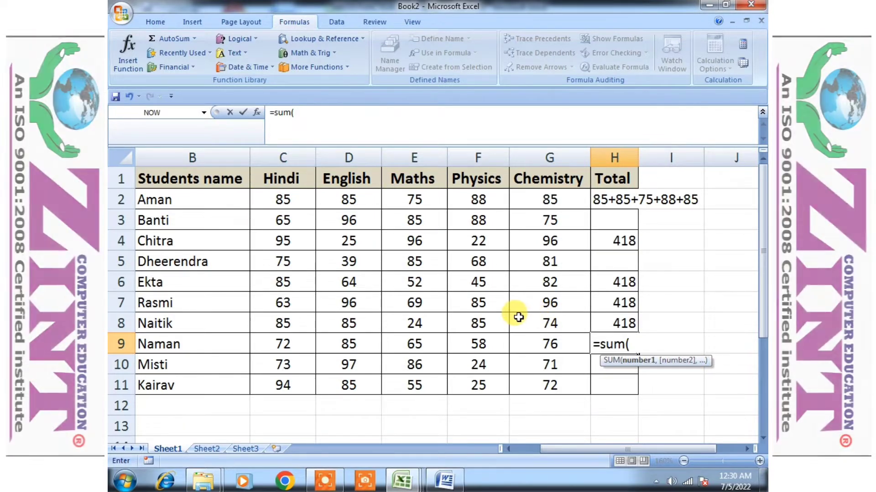
pyautogui.click(278, 200)
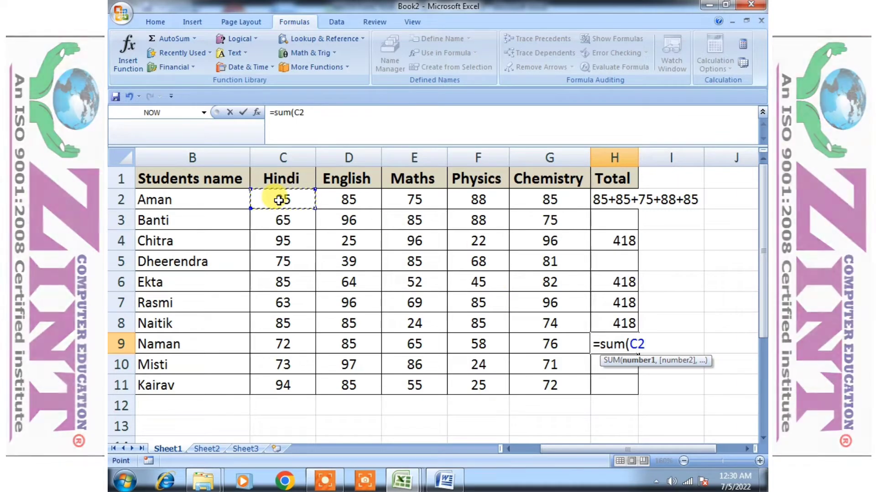
pyautogui.write(',')
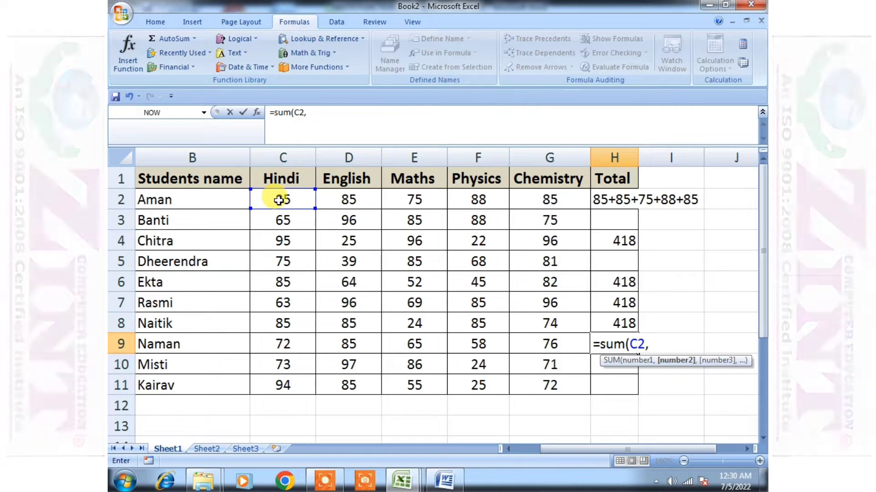
pyautogui.click(420, 203)
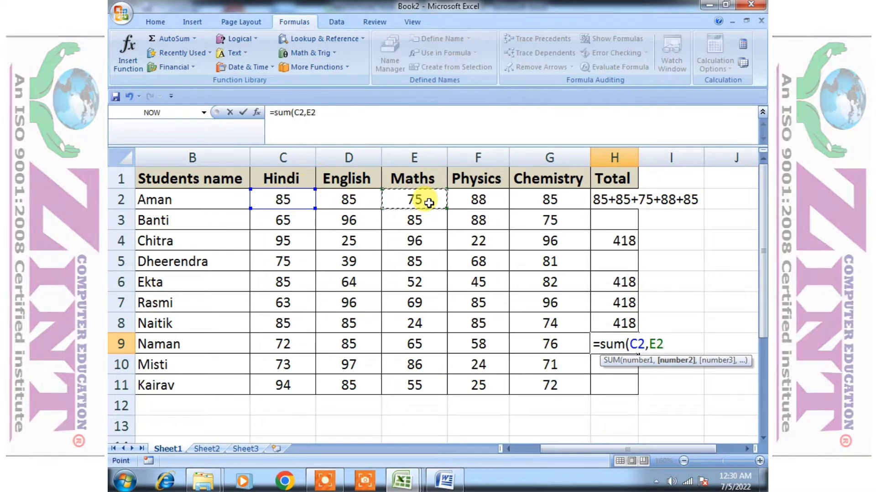
pyautogui.write(',')
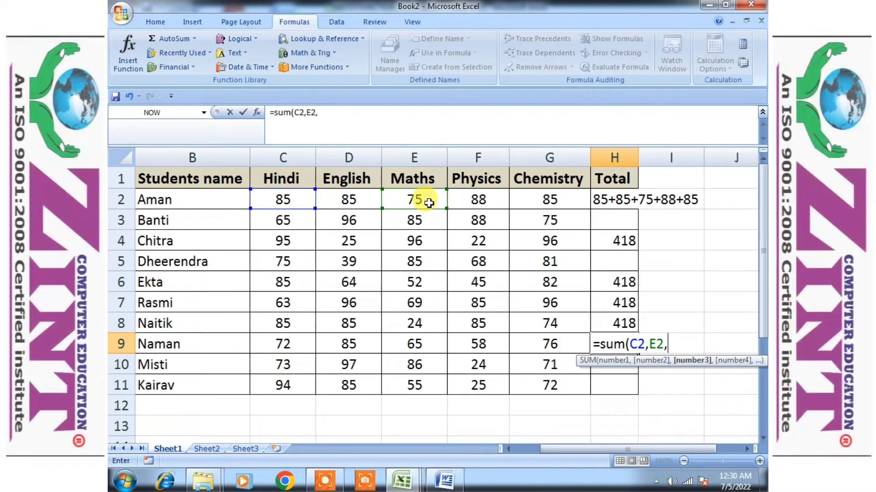
pyautogui.click(534, 201)
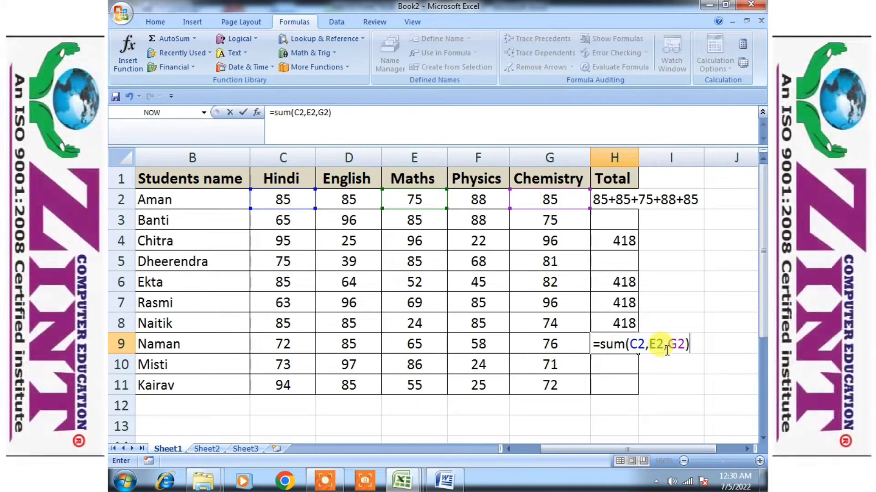
pyautogui.press('Return')
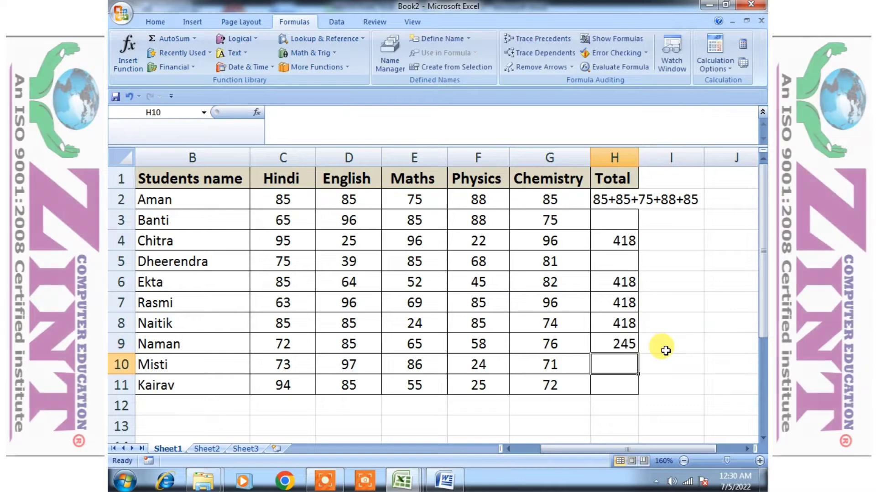
# Check H9's result against the row 2 marks it adds
pyautogui.click(636, 345)
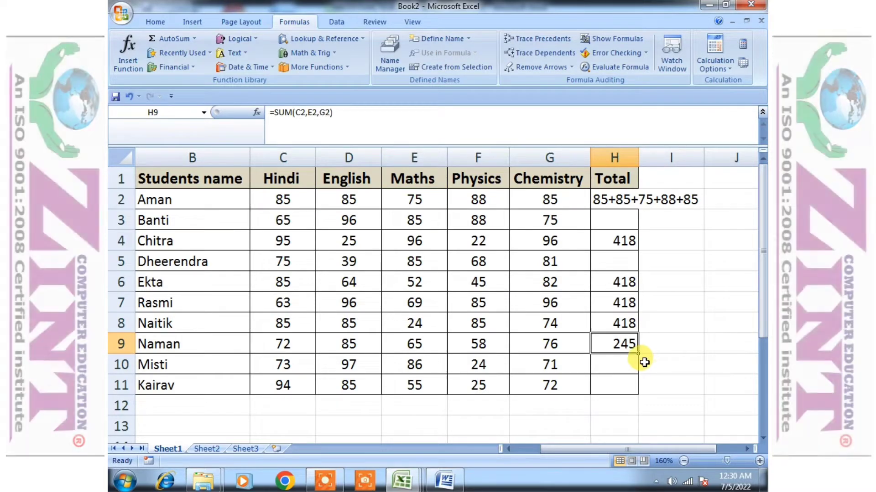
pyautogui.click(349, 198)
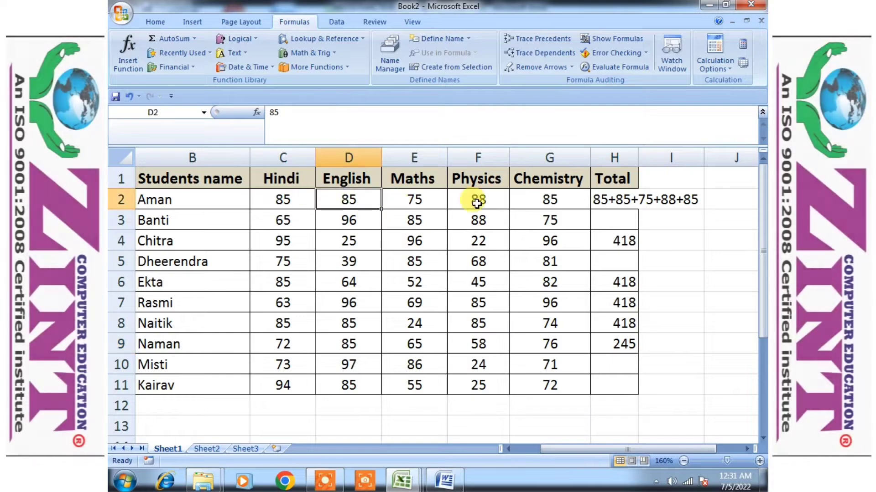
pyautogui.click(478, 200)
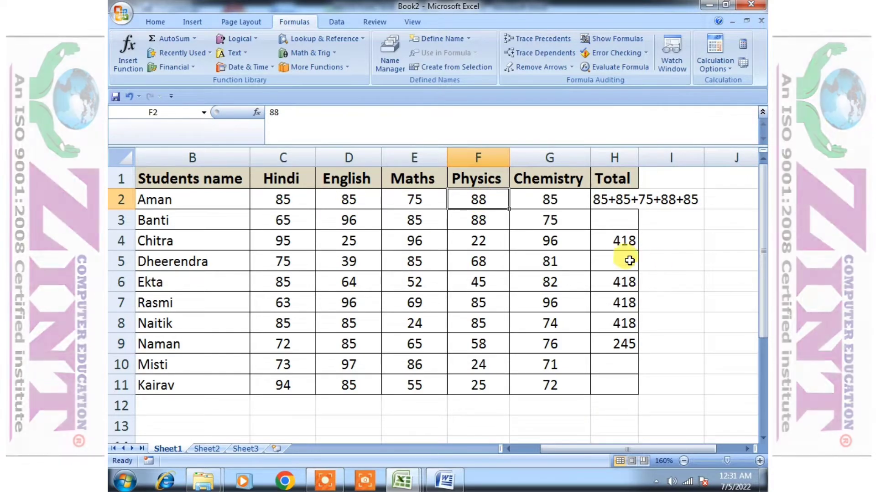
pyautogui.click(618, 237)
pyautogui.click(673, 286)
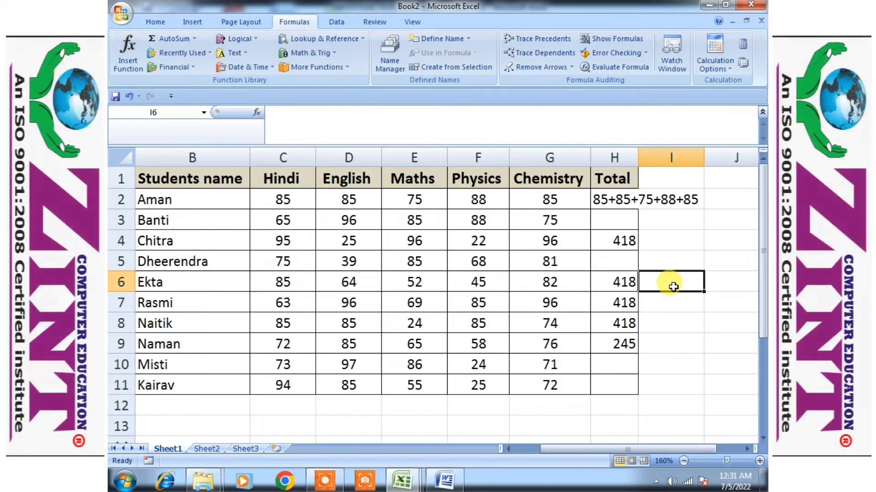
# Turn formula display on and then off again
pyautogui.hotkey('ctrl', '`')
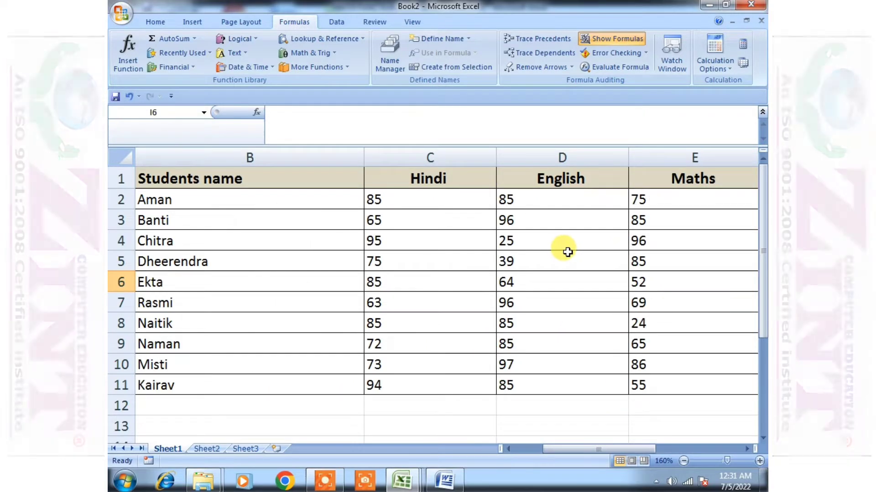
pyautogui.scroll(-1, 567, 253)
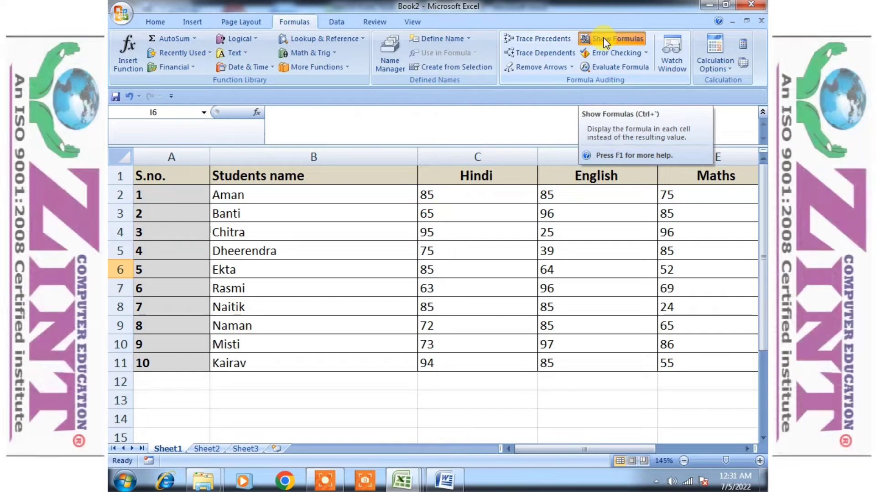
pyautogui.click(606, 40)
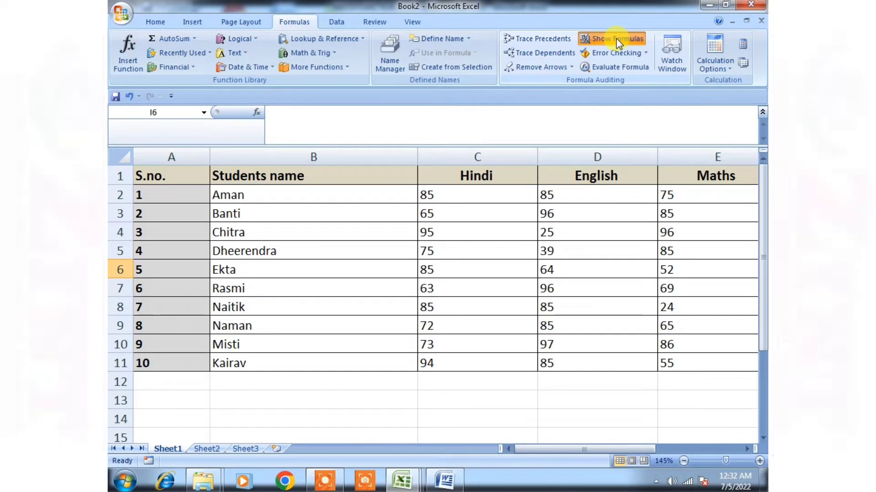
pyautogui.click(617, 39)
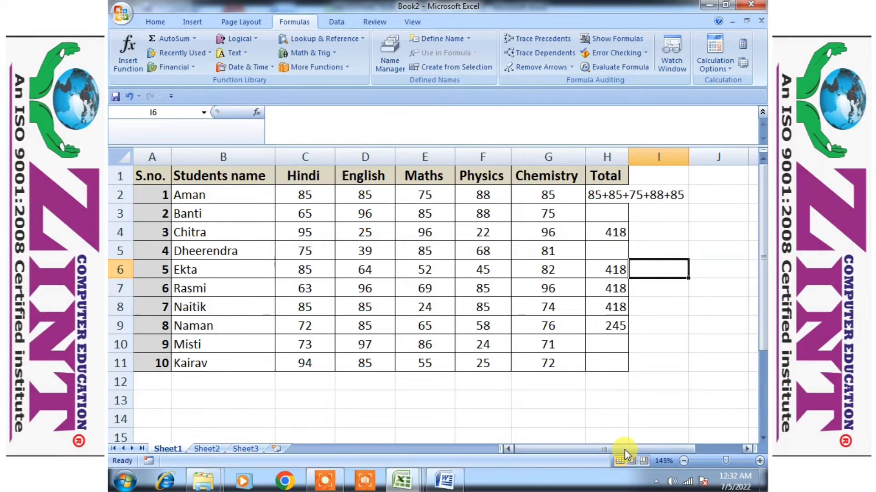
# Display formulas and compare the Total column formulas in H4, H6 and H7
pyautogui.click(558, 394)
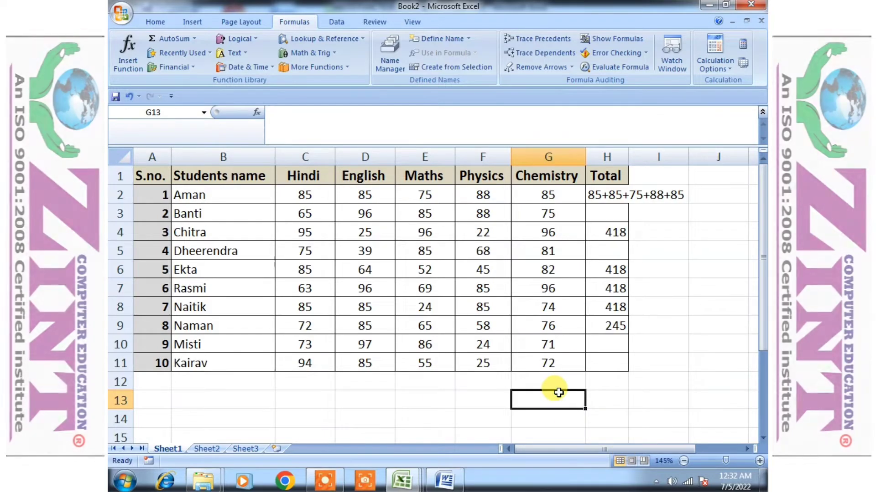
pyautogui.hotkey('ctrl', '`')
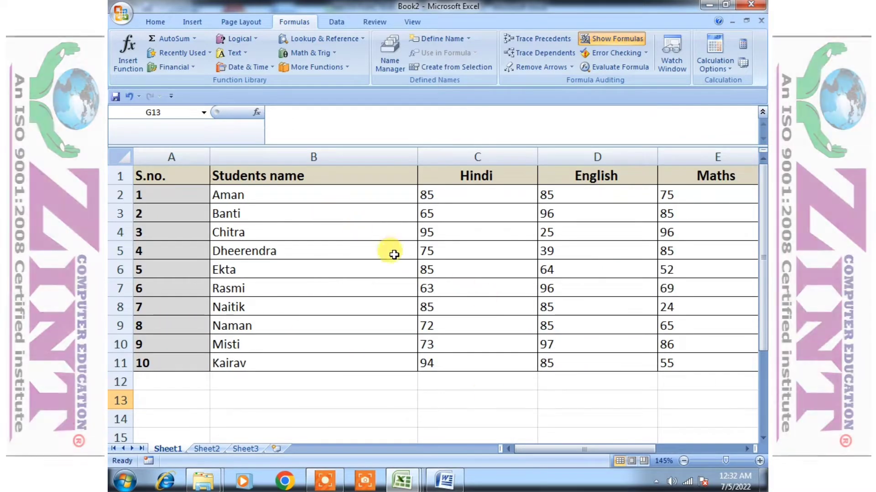
pyautogui.moveTo(604, 450); pyautogui.dragTo(683, 438)
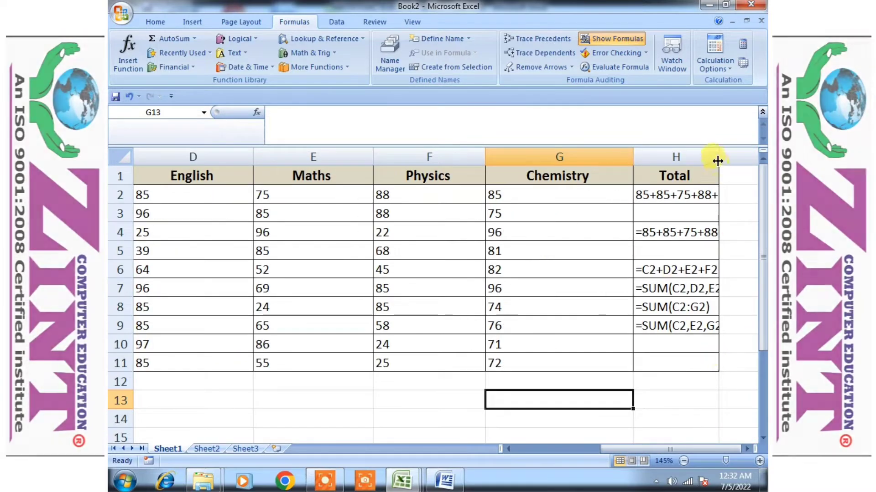
pyautogui.moveTo(682, 452); pyautogui.dragTo(740, 442)
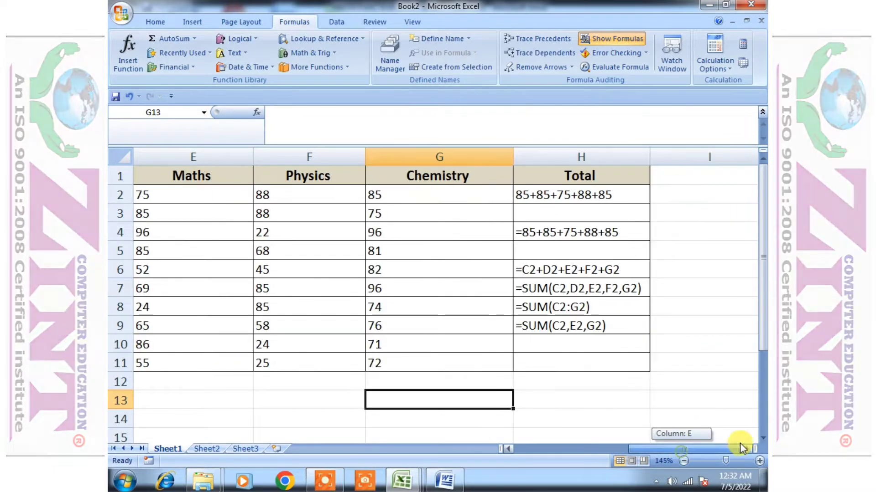
pyautogui.doubleClick(554, 269)
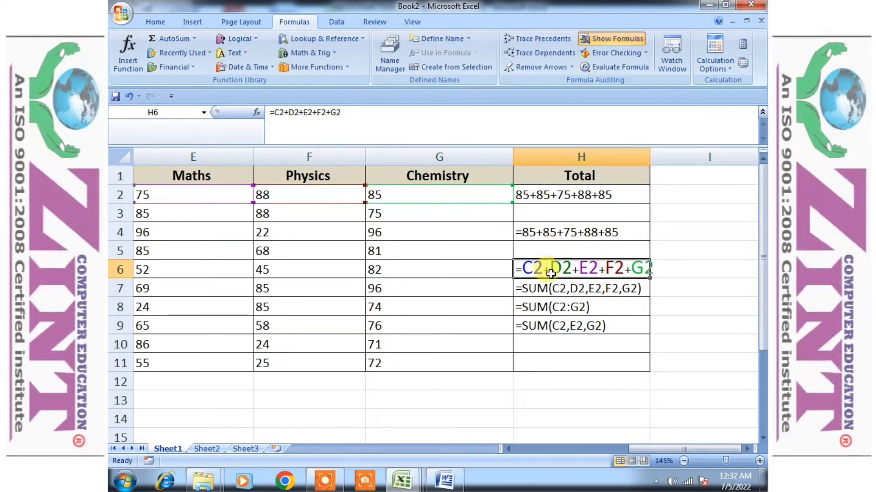
pyautogui.doubleClick(555, 289)
pyautogui.doubleClick(567, 268)
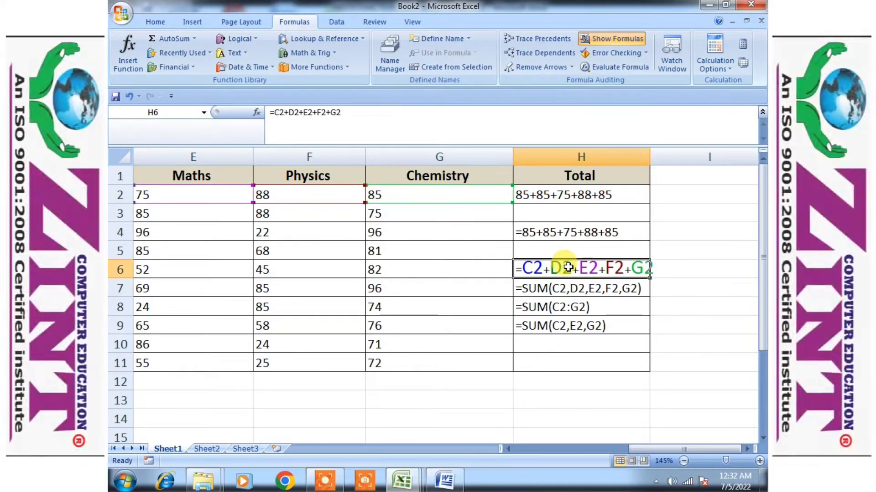
pyautogui.click(549, 235)
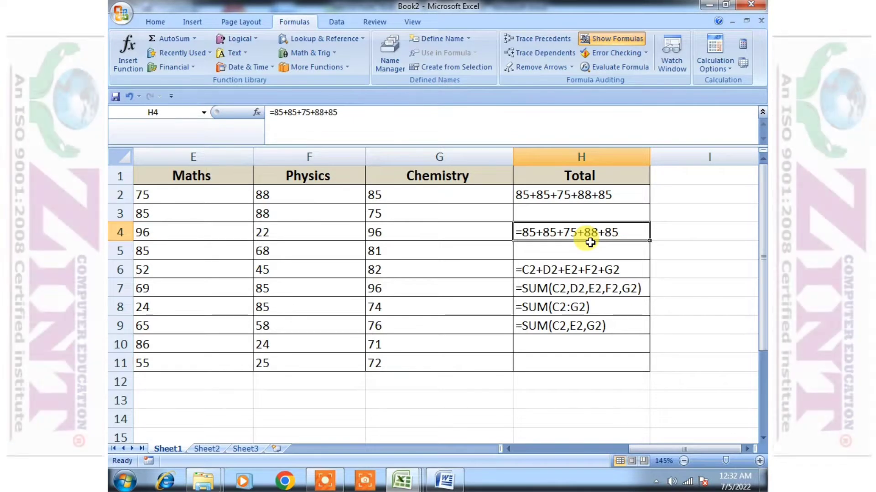
pyautogui.doubleClick(593, 268)
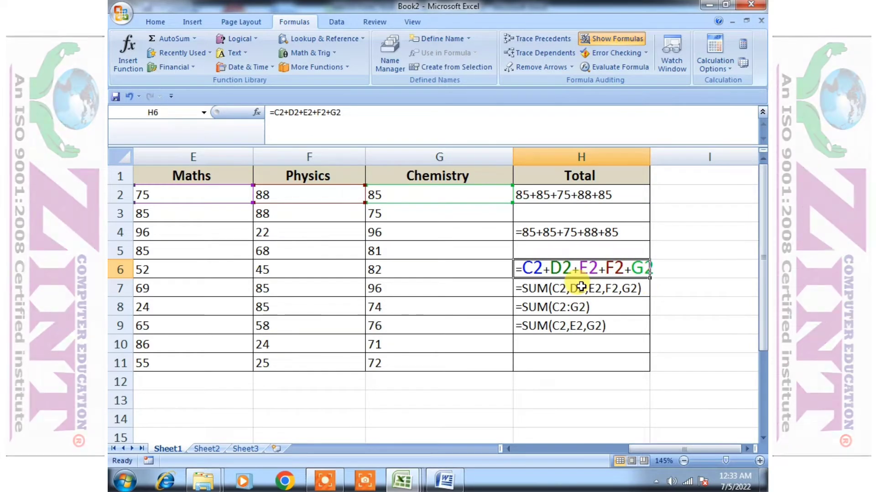
# Open each Total formula in H6 to H9 in turn to compare how they reference the row 2 marks
pyautogui.doubleClick(580, 286)
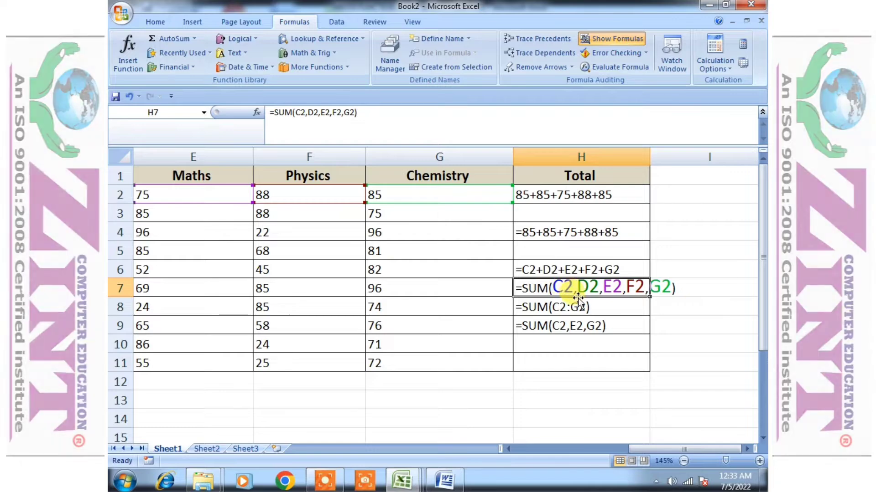
pyautogui.click(553, 308)
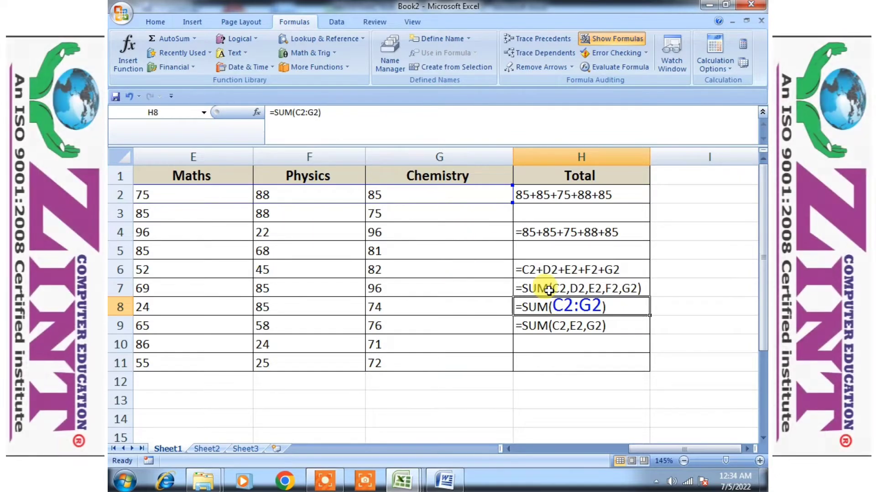
pyautogui.click(587, 324)
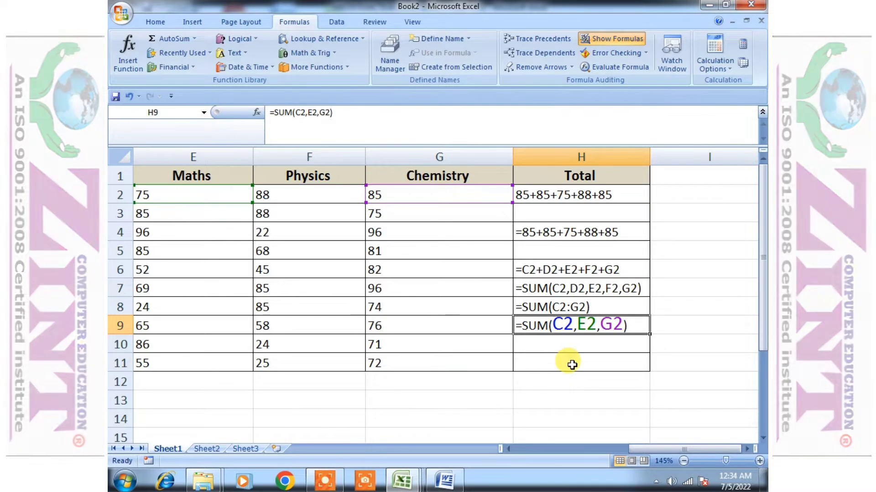
pyautogui.click(588, 288)
pyautogui.click(588, 325)
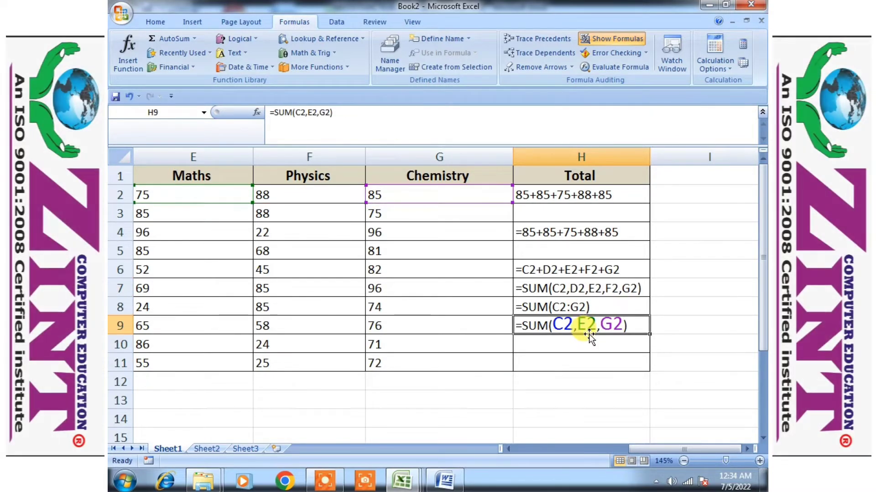
pyautogui.press('Return')
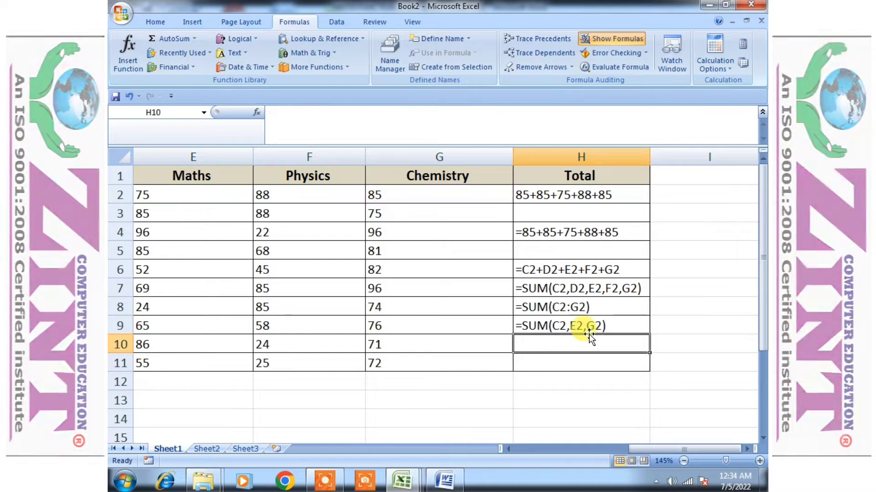
# Select a block of Physics and Chemistry marks and the Total cells H2:H9 to inspect their status-bar figures
pyautogui.click(440, 297)
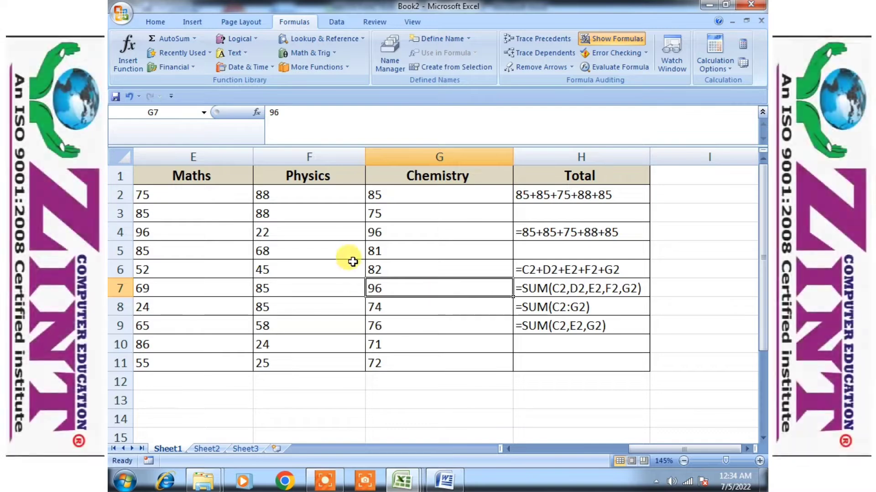
pyautogui.moveTo(351, 258); pyautogui.dragTo(373, 296)
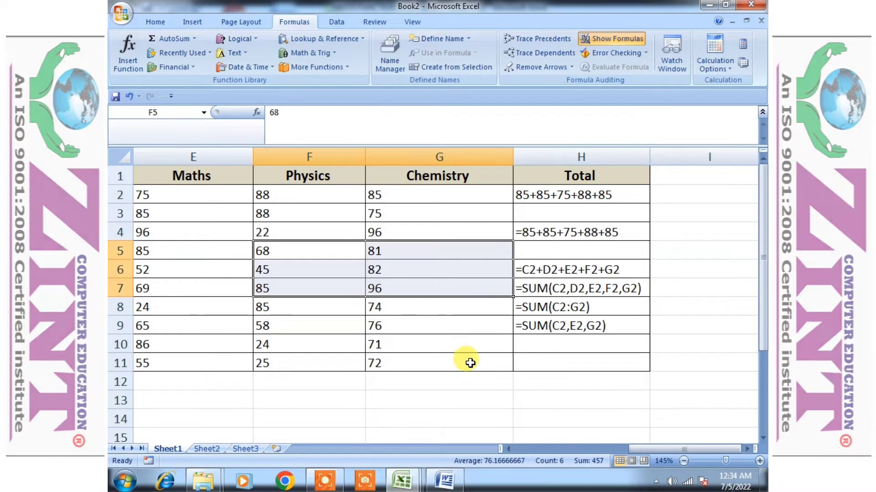
pyautogui.click(470, 362)
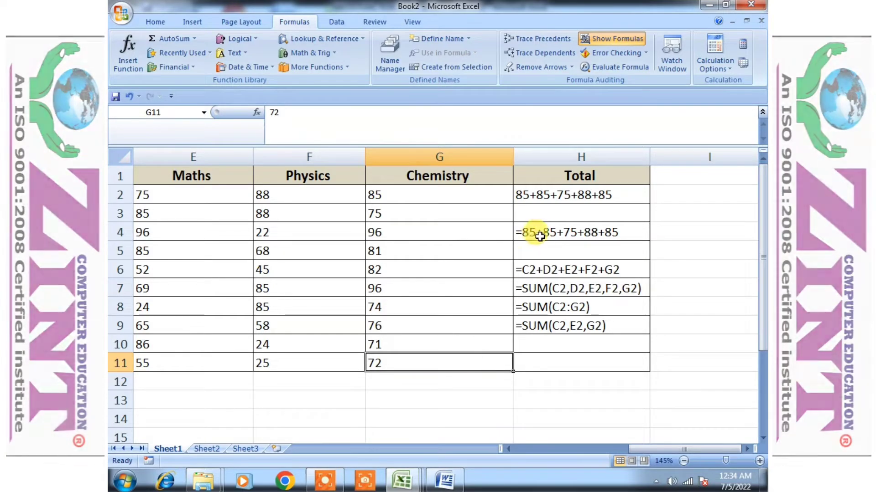
pyautogui.moveTo(578, 192); pyautogui.dragTo(595, 322)
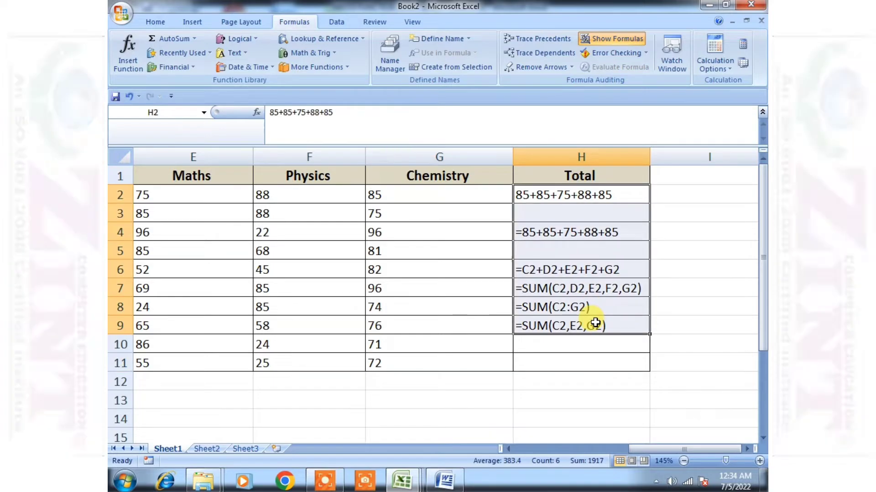
pyautogui.doubleClick(595, 323)
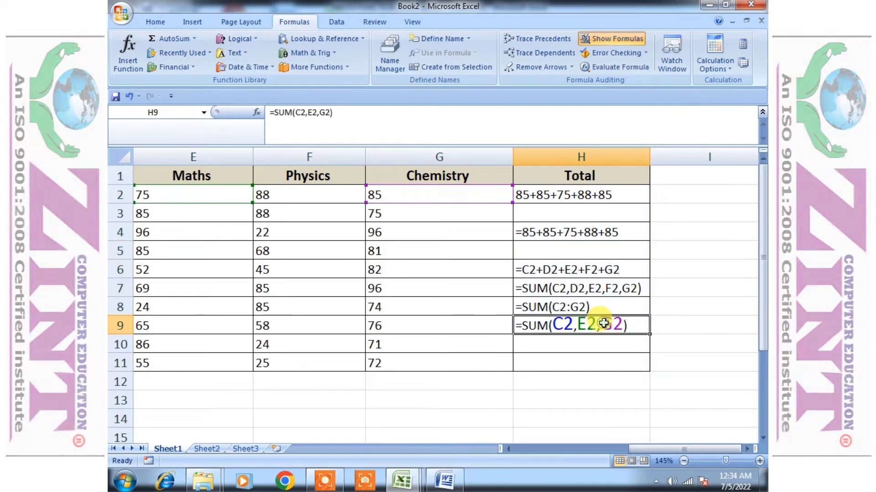
pyautogui.click(470, 300)
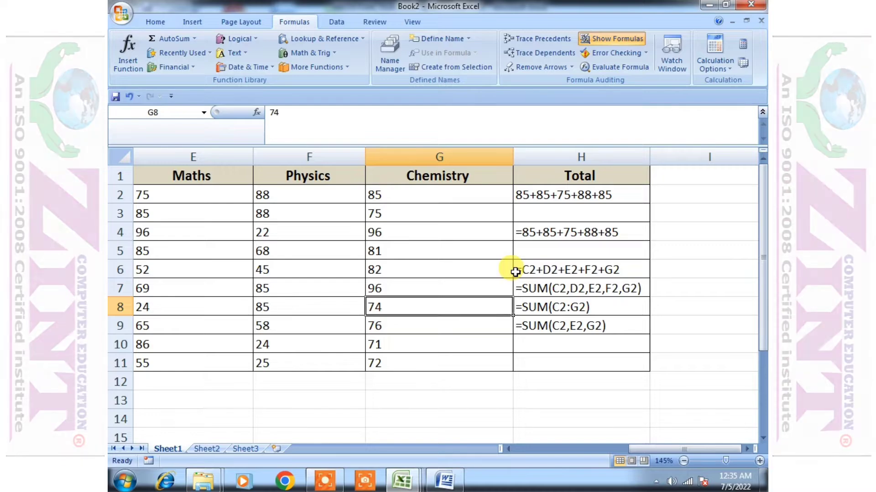
# Switch formula display off and step through the Total results in column H, from H8 up to H2
pyautogui.hotkey('ctrl', '`')
pyautogui.press('Left')
pyautogui.press('Left')
pyautogui.press('Left')
pyautogui.press('Left')
pyautogui.press('Left')
pyautogui.press('Left')
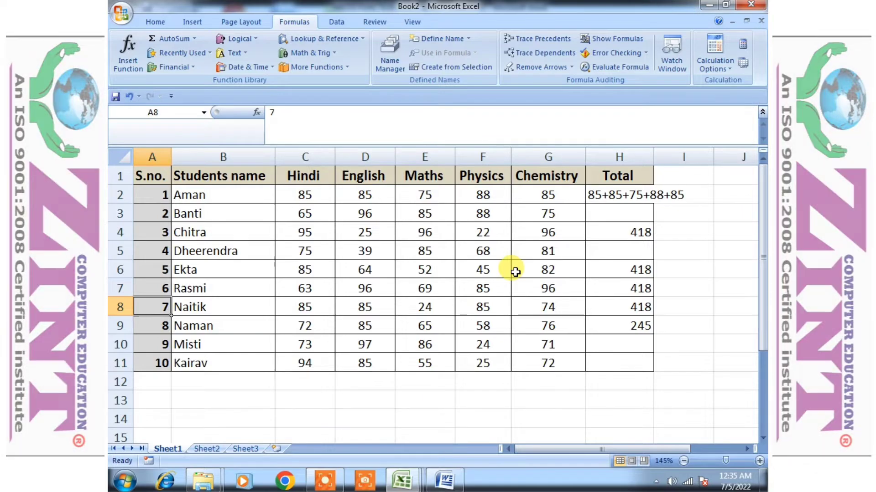
pyautogui.press('Right')
pyautogui.press('Right')
pyautogui.press('Right')
pyautogui.press('Right')
pyautogui.press('Right')
pyautogui.press('Right')
pyautogui.press('Right')
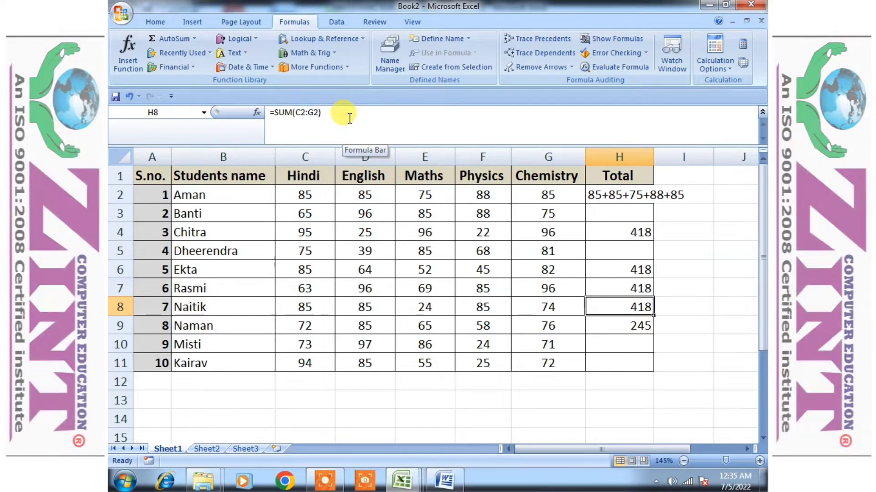
pyautogui.press('Up')
pyautogui.press('Up')
pyautogui.press('Up')
pyautogui.press('Up')
pyautogui.press('Up')
pyautogui.press('Up')
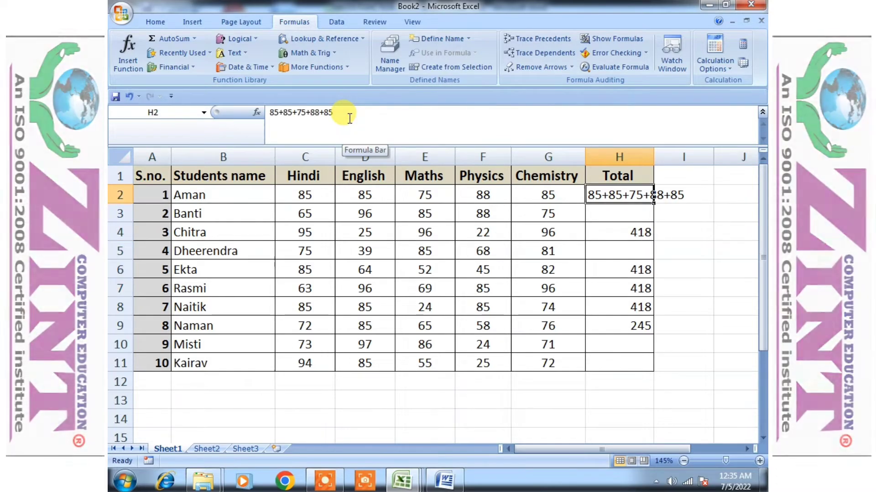
# Clear the Total entries in H2 to H9 and return to H2
pyautogui.hotkey('ctrl', 'shift', 'Down')
pyautogui.hotkey('ctrl', 'shift', 'Down')
pyautogui.hotkey('ctrl', 'shift', 'Down')
pyautogui.hotkey('ctrl', 'shift', 'Down')
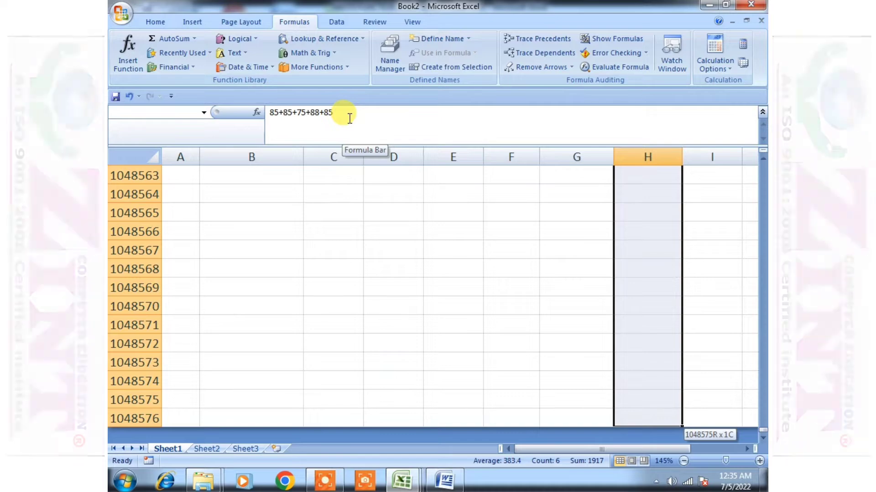
pyautogui.hotkey('ctrl', 'shift', 'Up')
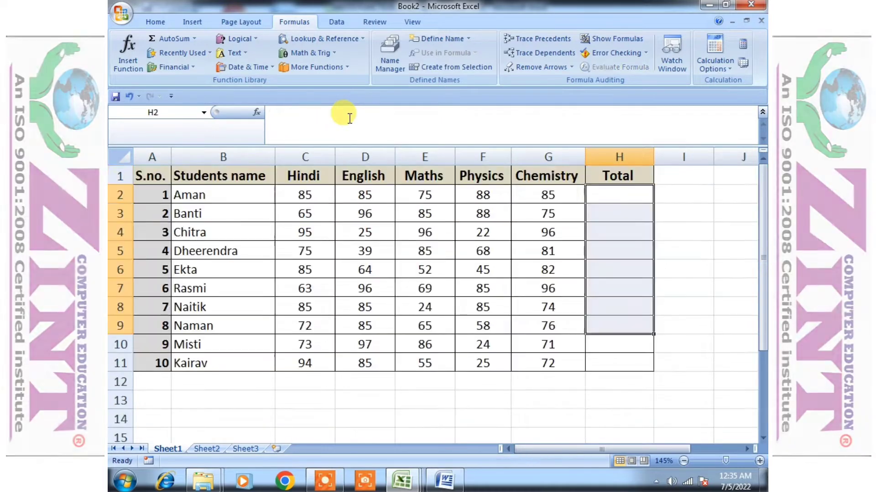
pyautogui.press('Up')
pyautogui.press('Down')
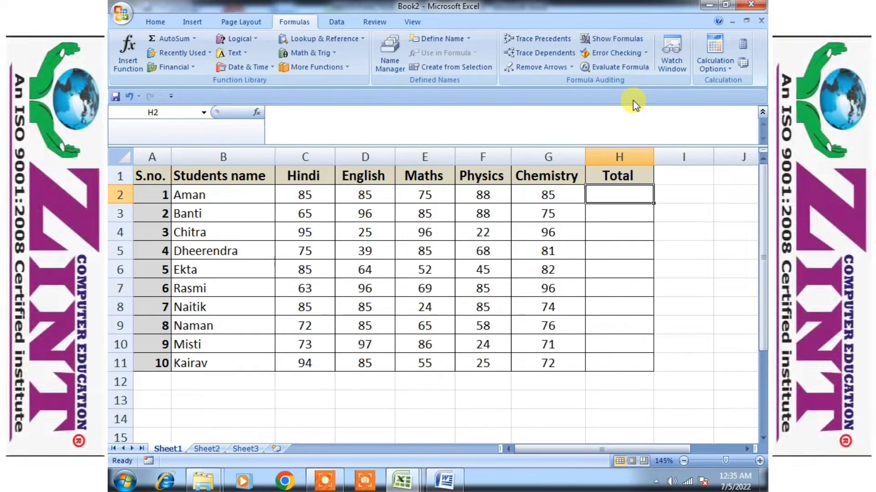
# Begin a formula in H2 and point it to Hindi cell C2 using the cell pointer
pyautogui.write('=')
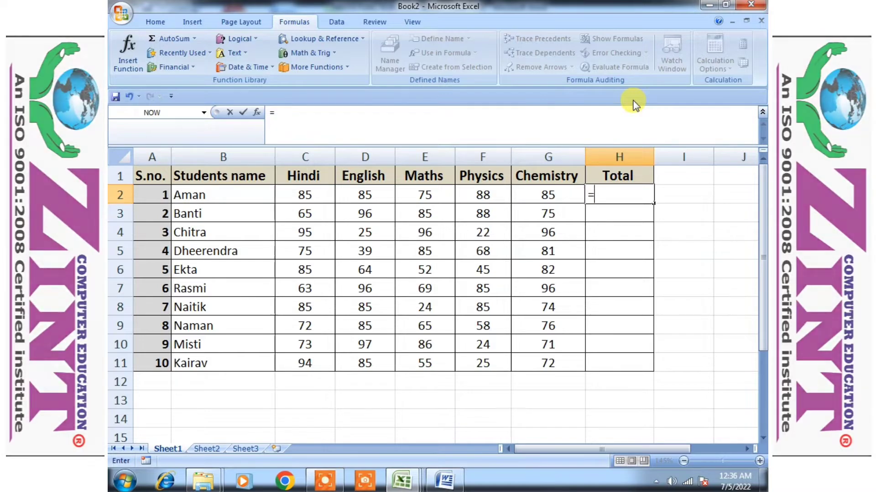
pyautogui.write('85')
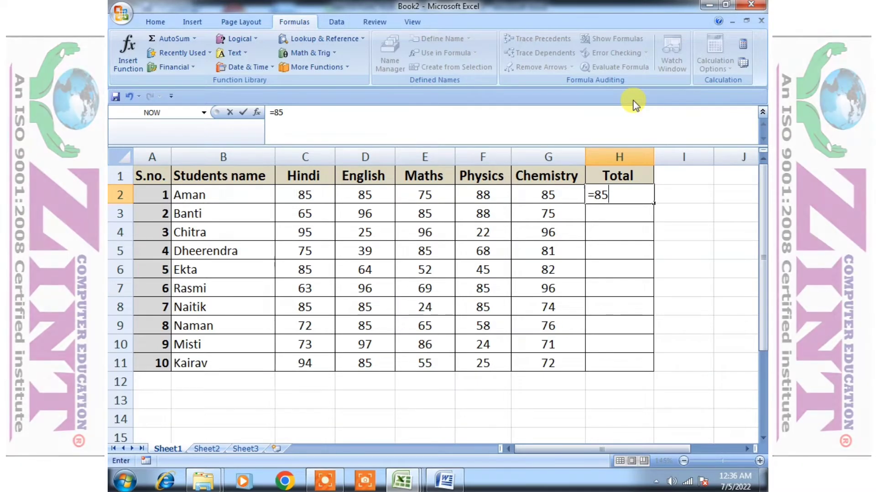
pyautogui.press('BackSpace')
pyautogui.press('BackSpace')
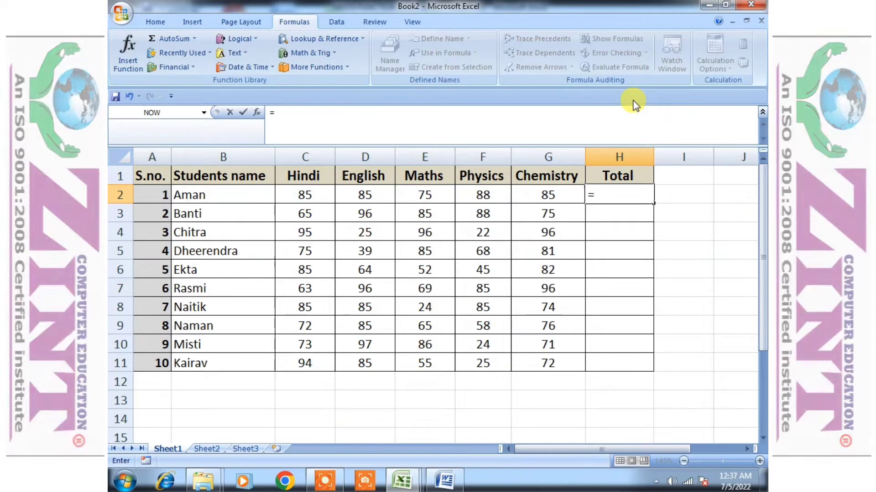
pyautogui.press('Left')
pyautogui.press('Left')
pyautogui.press('Left')
pyautogui.press('Left')
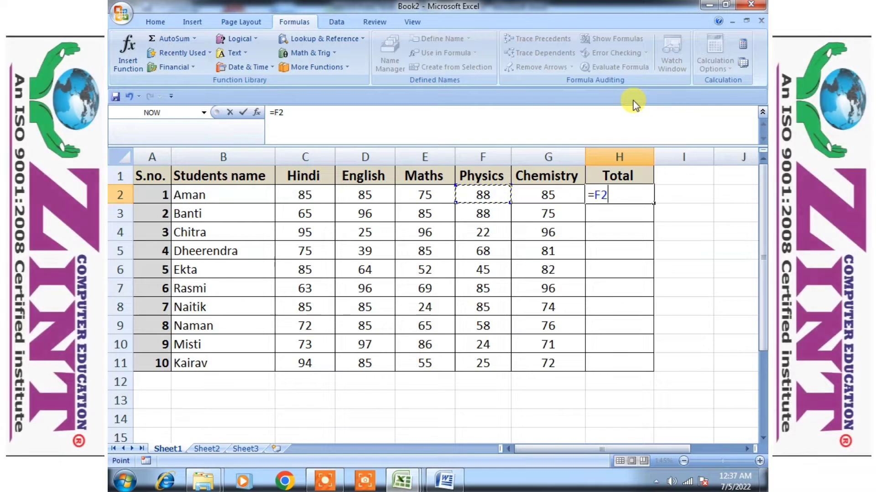
pyautogui.press('Left')
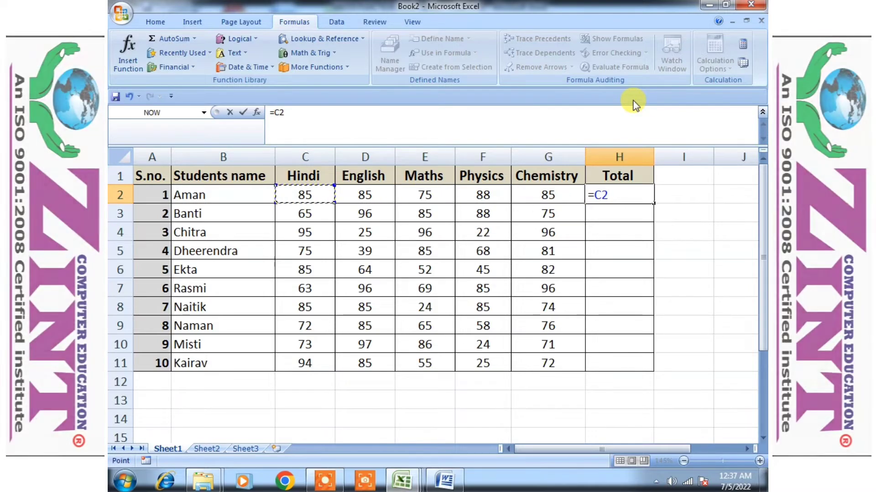
pyautogui.press('Right')
pyautogui.press('Right')
pyautogui.press('Right')
pyautogui.press('Right')
pyautogui.press('Right')
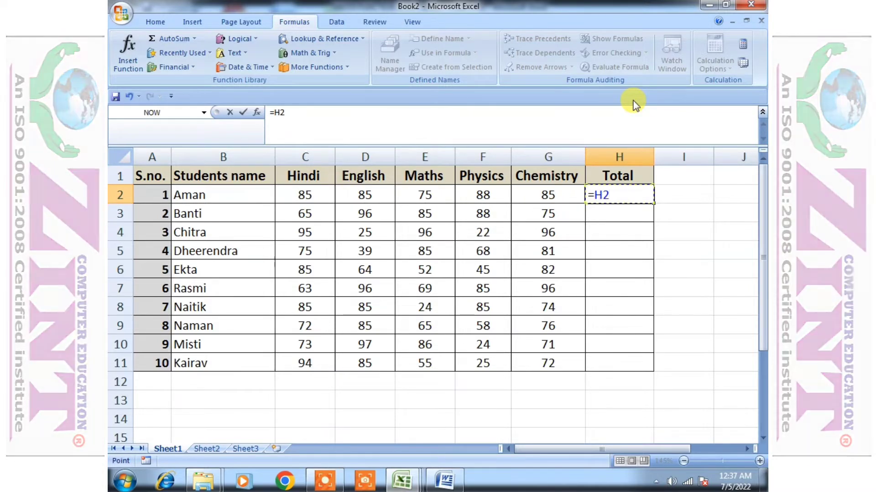
pyautogui.press('Left')
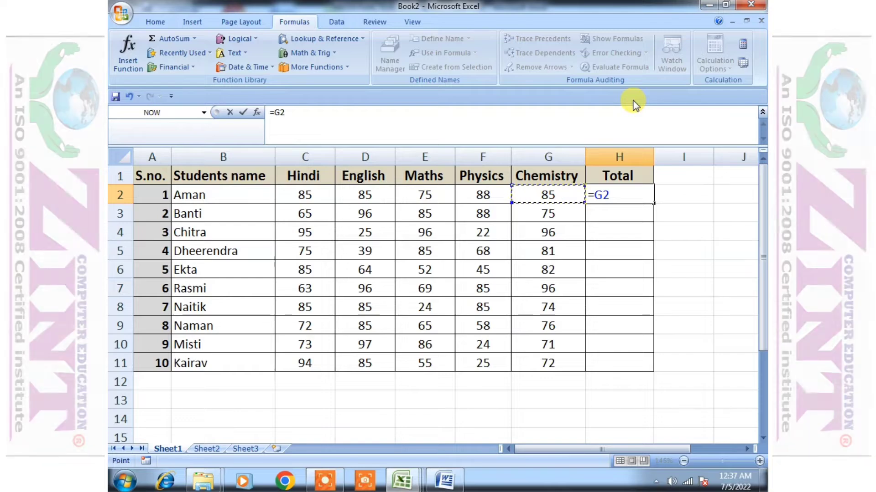
pyautogui.press('Left')
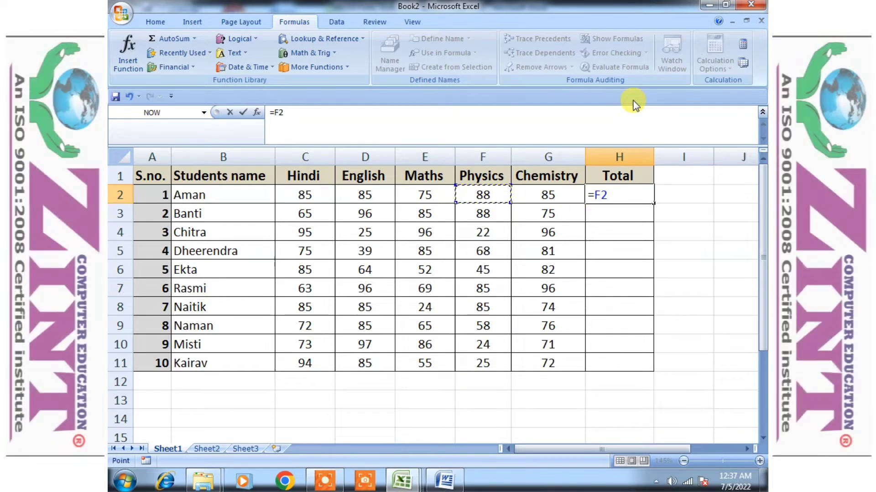
pyautogui.press('Left')
pyautogui.press('Left')
pyautogui.press('Left')
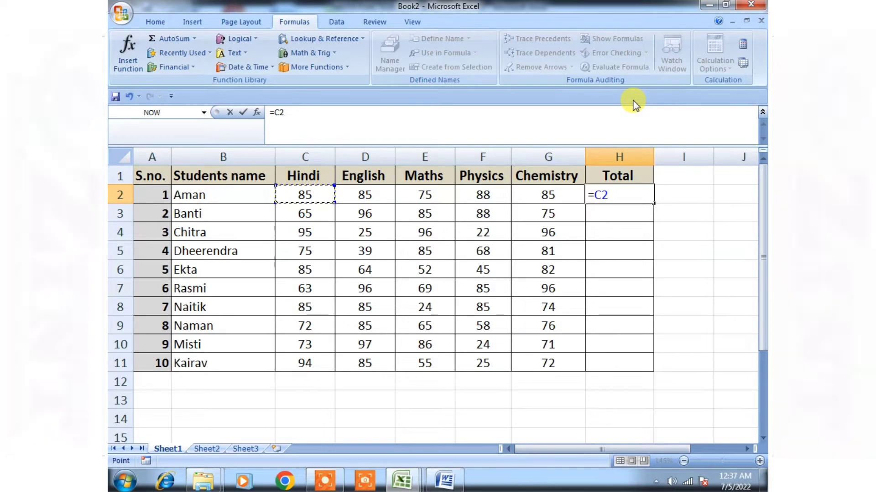
# Complete H2's formula as =C2+D2+E2+F2+G2 by pointing to each mark cell, and enter it
pyautogui.write('+')
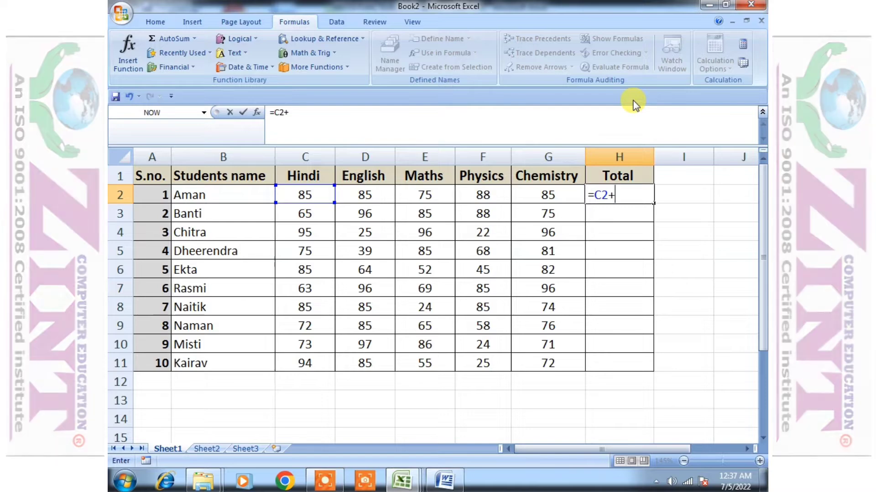
pyautogui.press('Left')
pyautogui.press('Left')
pyautogui.press('Left')
pyautogui.press('Left')
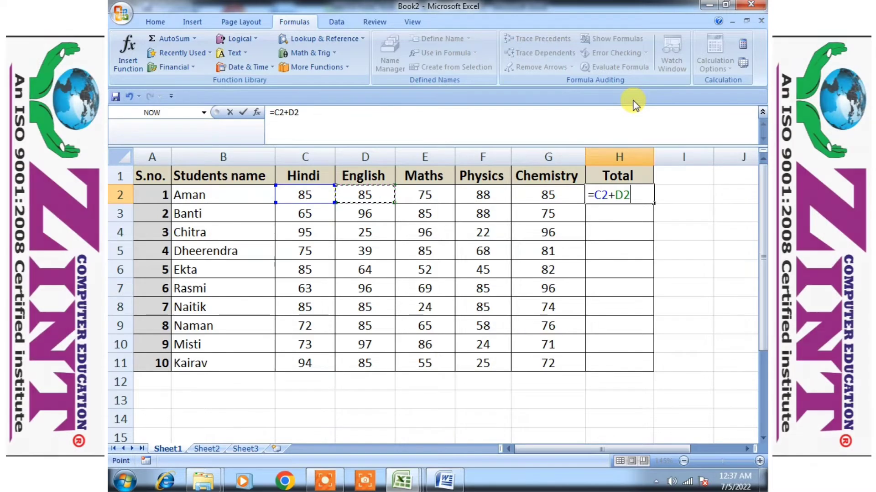
pyautogui.write('+')
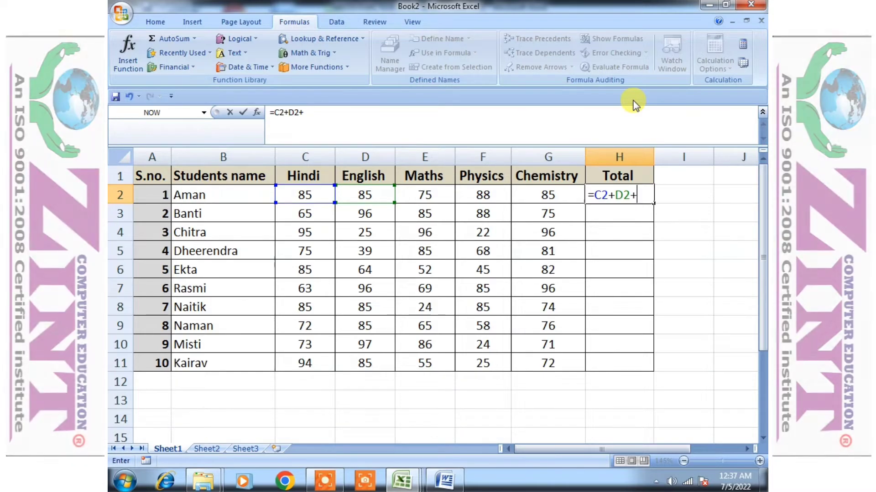
pyautogui.press('Left')
pyautogui.press('Left')
pyautogui.press('Left')
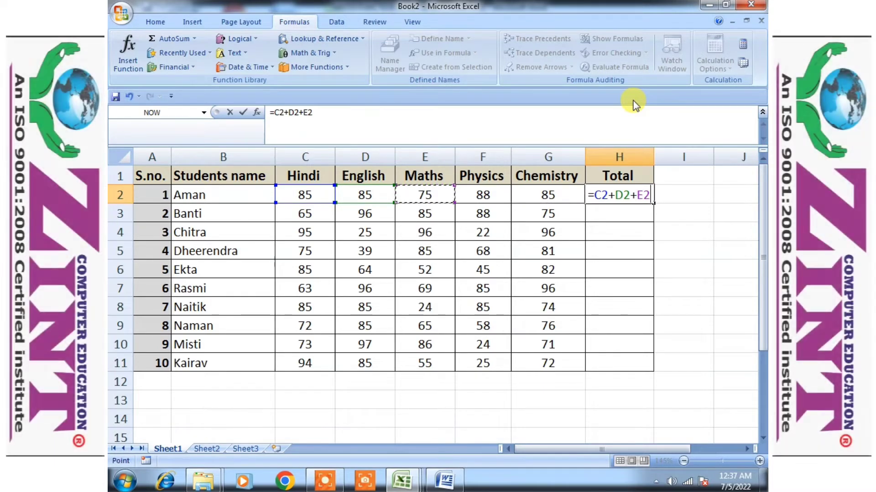
pyautogui.write('+')
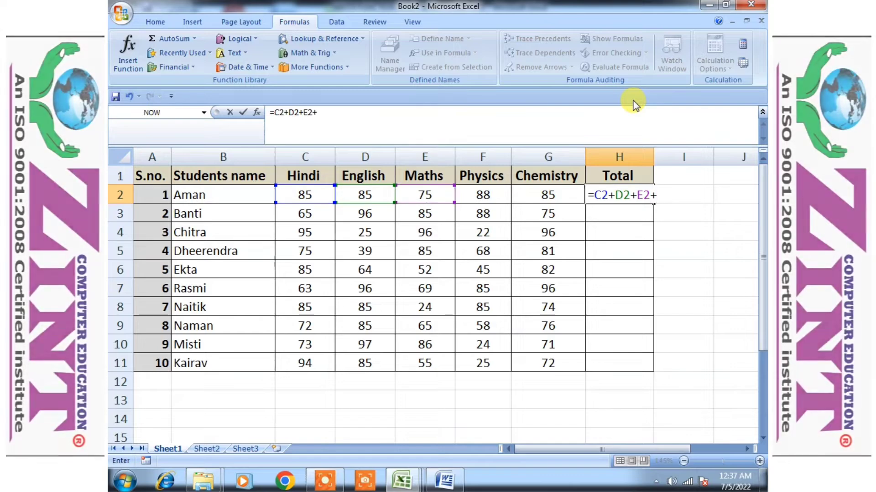
pyautogui.press('Left')
pyautogui.press('Left')
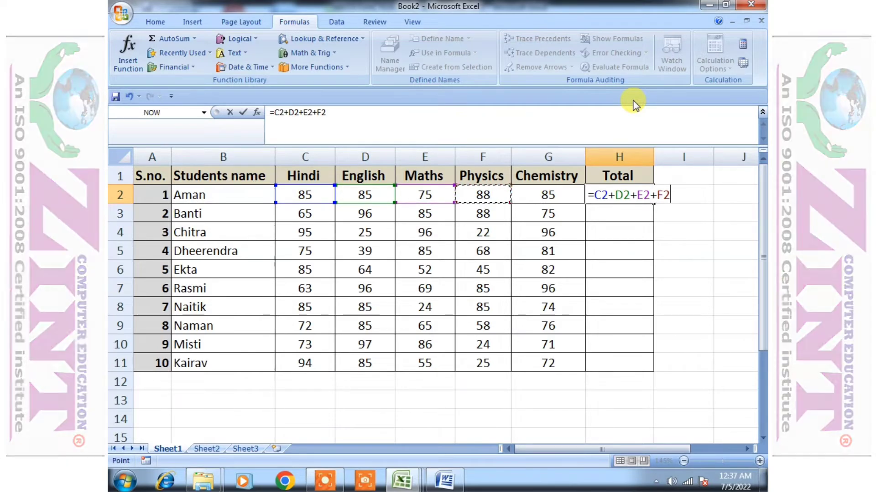
pyautogui.write('+')
pyautogui.press('Left')
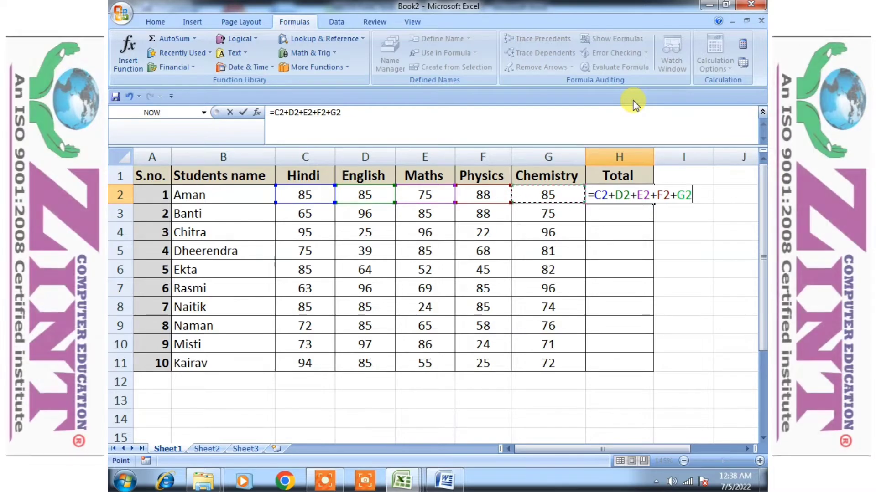
pyautogui.press('Return')
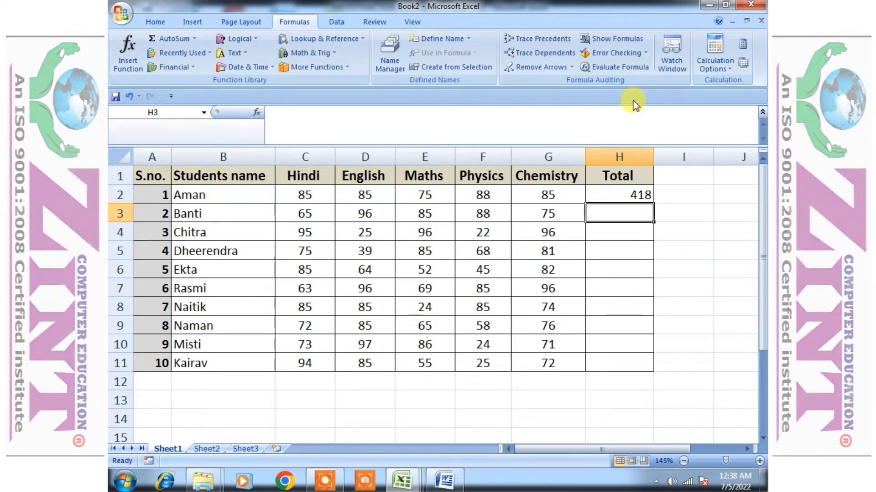
pyautogui.write('=')
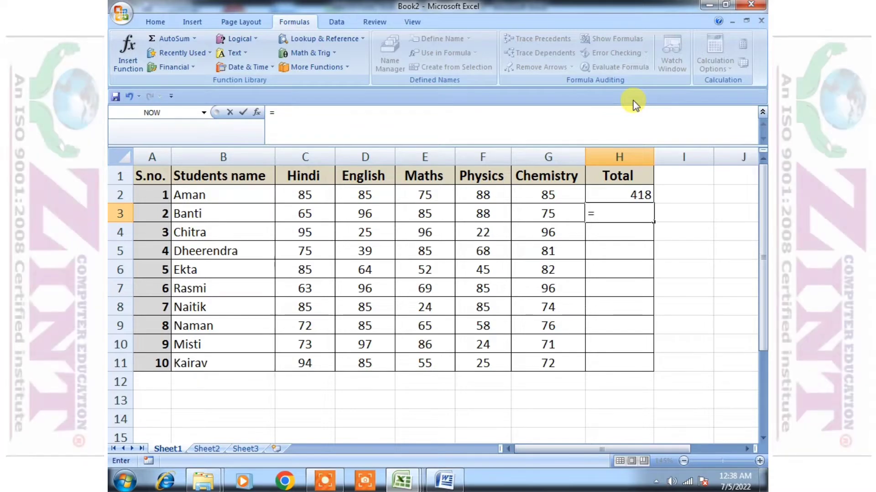
pyautogui.press('Left')
pyautogui.press('Left')
pyautogui.press('Left')
pyautogui.press('Left')
pyautogui.press('Left')
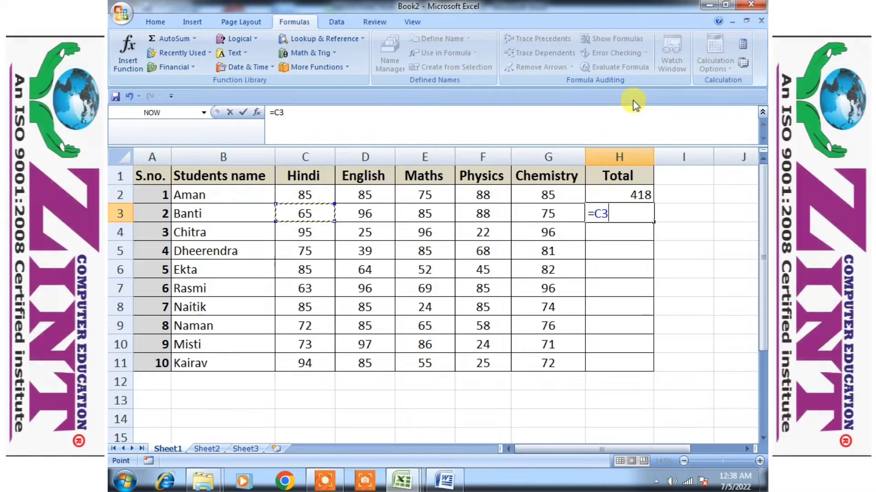
pyautogui.write(',')
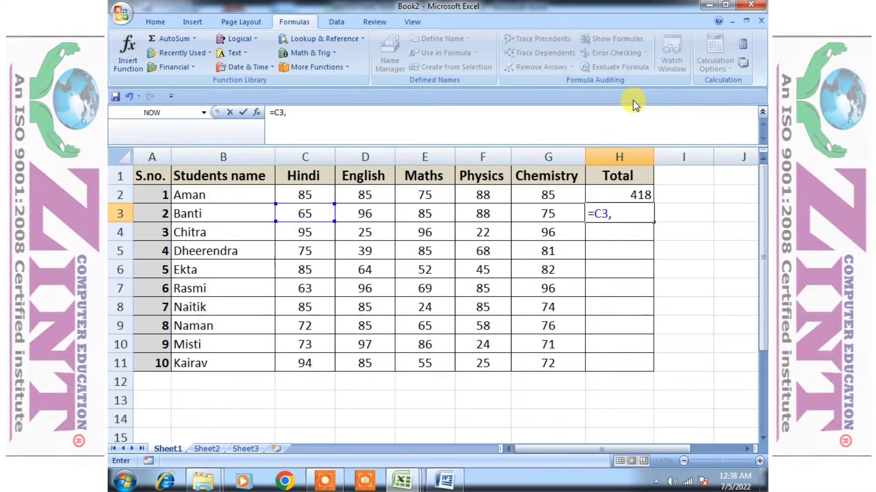
pyautogui.press('BackSpace')
pyautogui.press('BackSpace')
pyautogui.press('BackSpace')
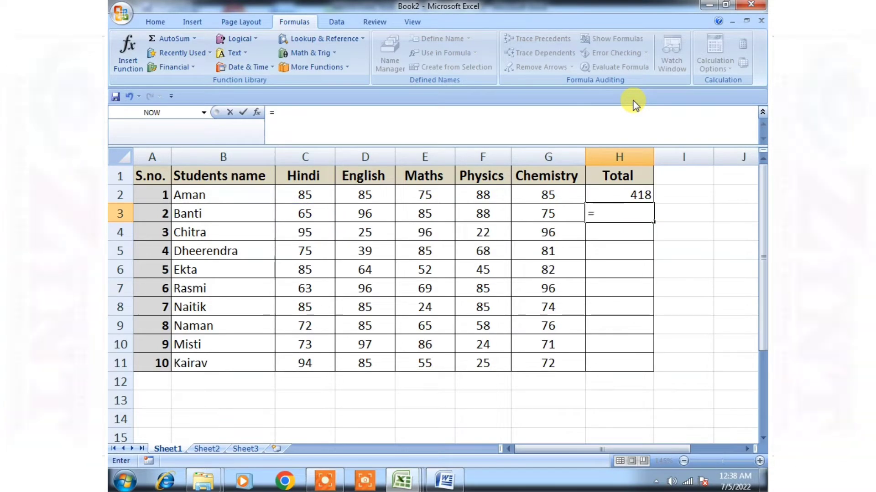
# Enter =SUM(C3,D3,E3,F3,G3) in H3 by pointing to each of Banti's five mark cells
pyautogui.write('sumk')
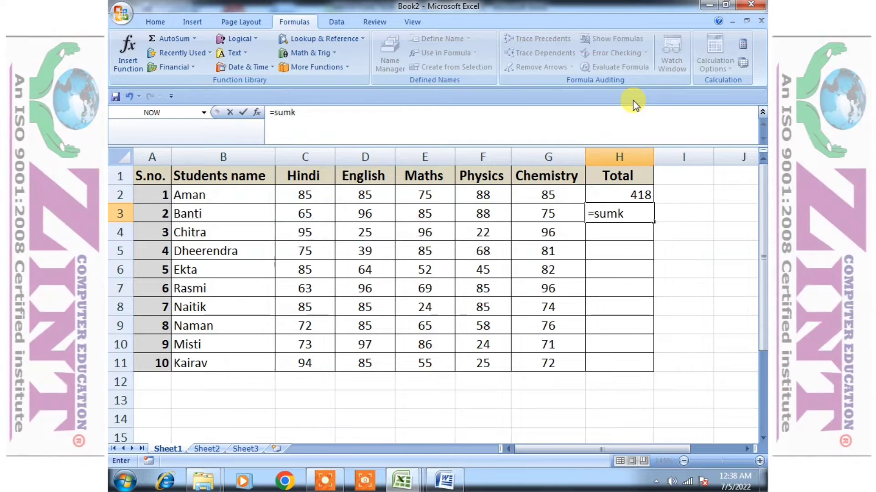
pyautogui.press('BackSpace')
pyautogui.write('(')
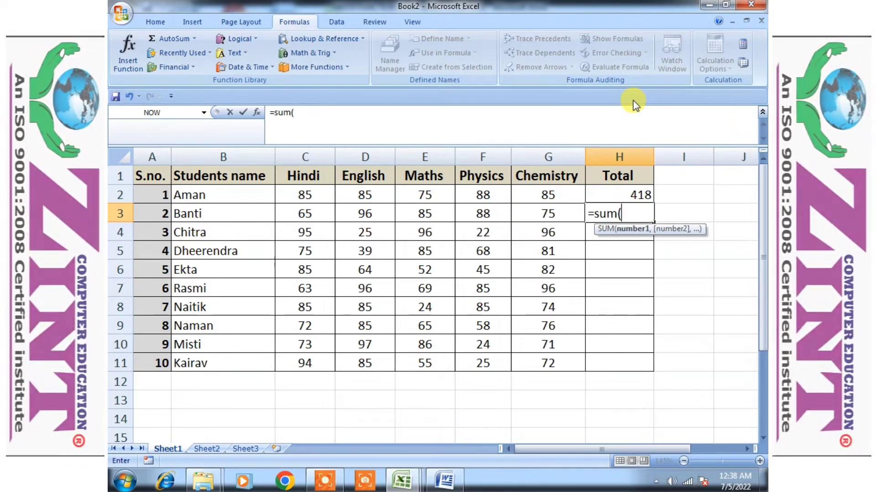
pyautogui.press('Left')
pyautogui.press('Left')
pyautogui.press('Left')
pyautogui.press('Left')
pyautogui.press('Left')
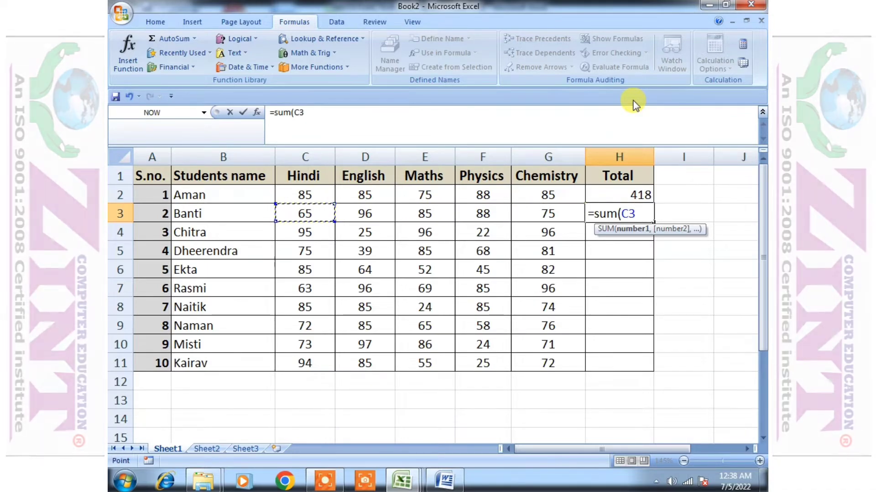
pyautogui.write(',')
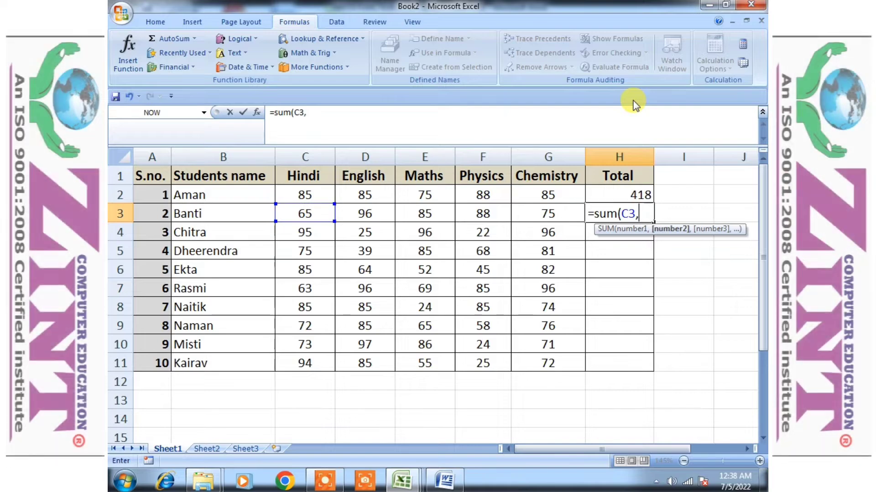
pyautogui.press('Left')
pyautogui.press('Left')
pyautogui.press('Left')
pyautogui.press('Left')
pyautogui.write(',')
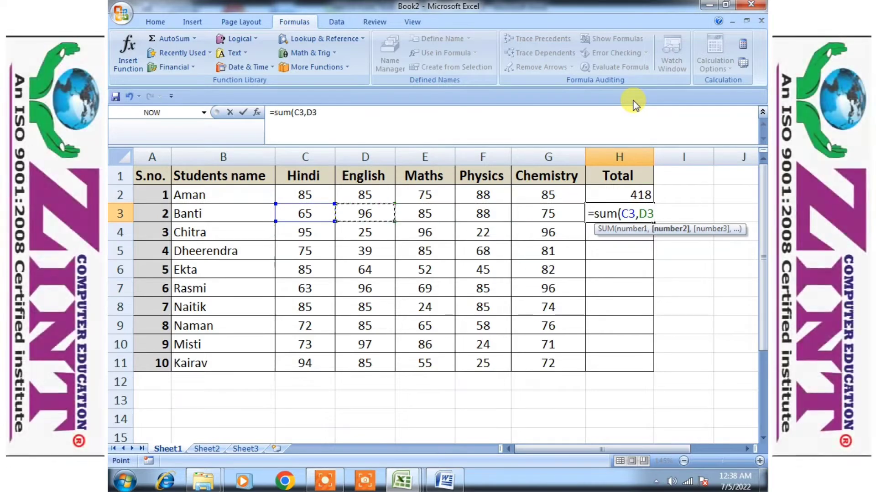
pyautogui.press('Left')
pyautogui.press('Left')
pyautogui.press('Left')
pyautogui.write(',')
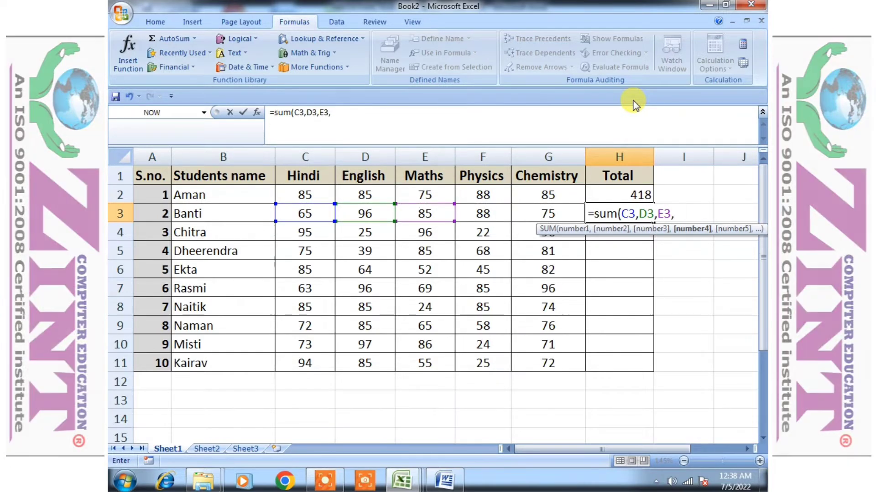
pyautogui.press('Left')
pyautogui.press('Left')
pyautogui.write(',')
pyautogui.press('Left')
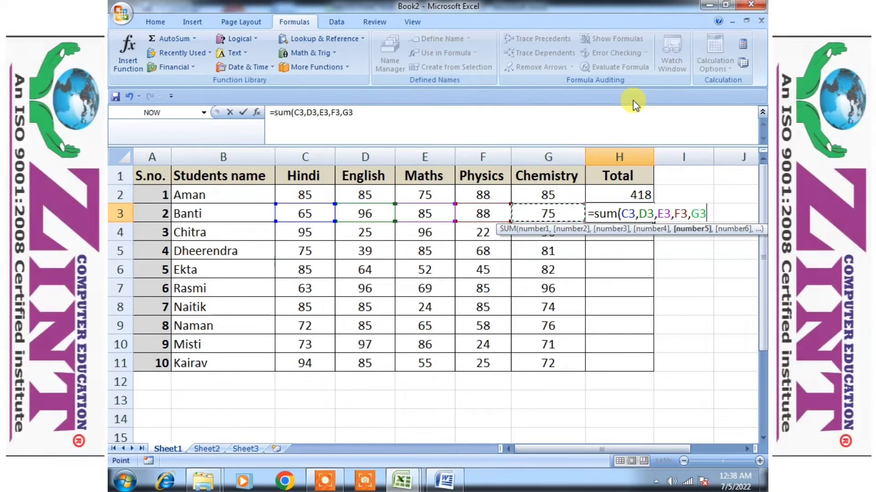
pyautogui.write(')')
pyautogui.press('Return')
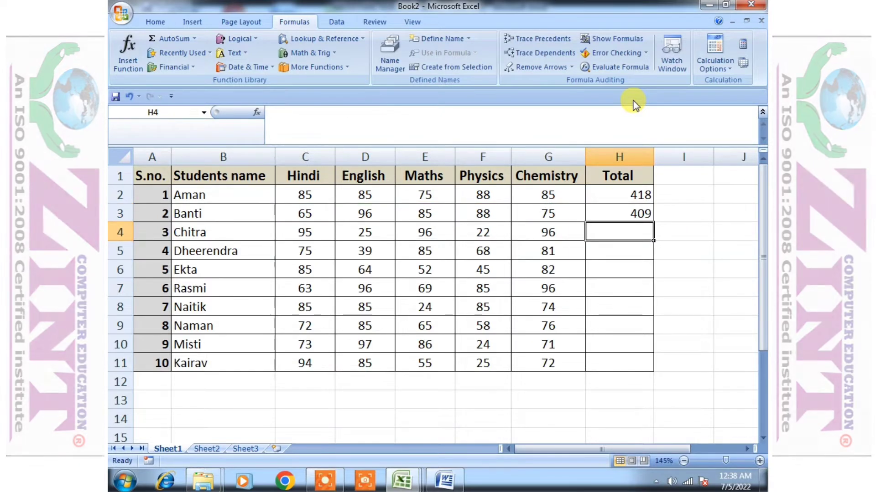
# Compare the formulas in H2 and H3, then clear the entry in H3
pyautogui.press('Up')
pyautogui.press('Up')
pyautogui.press('Up')
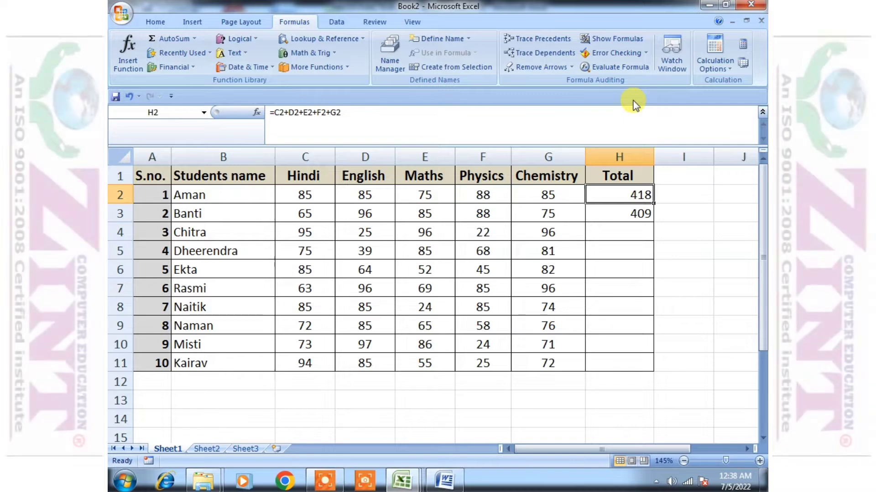
pyautogui.press('Down')
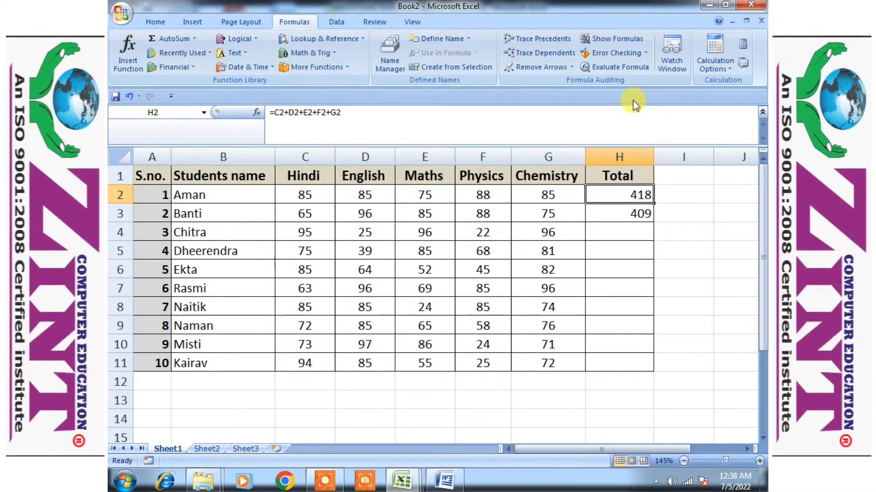
pyautogui.press('Down')
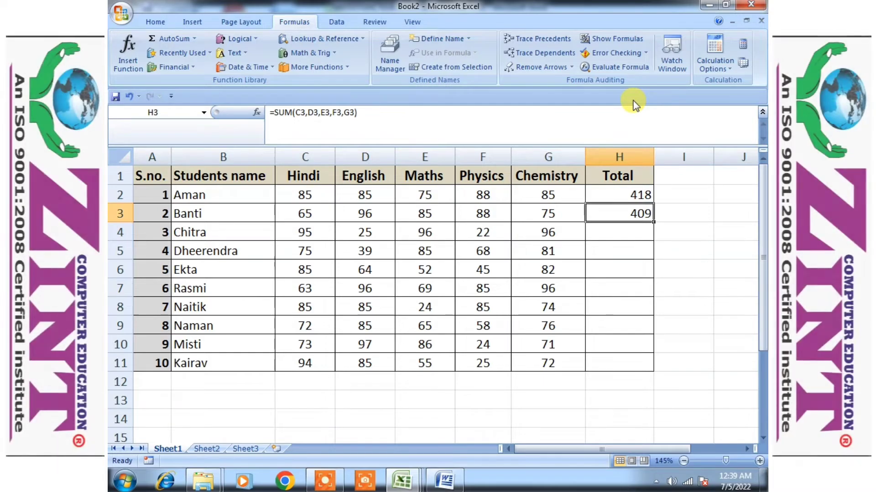
pyautogui.press('BackSpace')
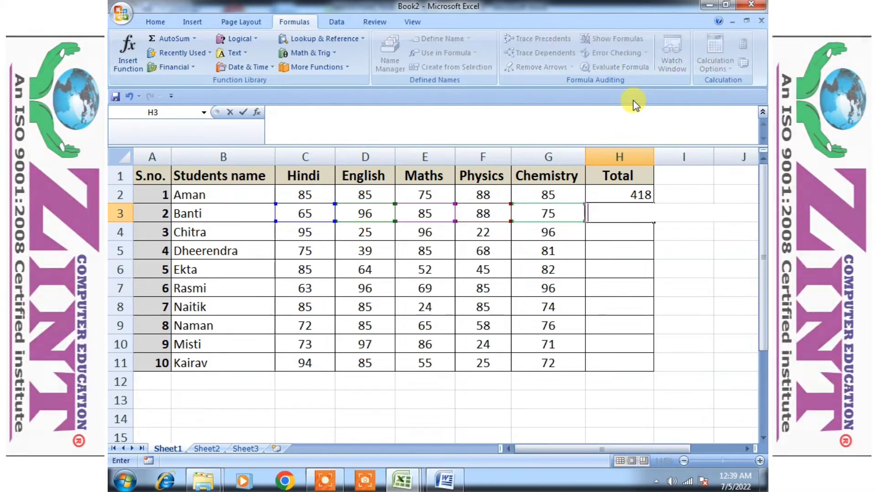
pyautogui.hotkey('ctrl', 'Return')
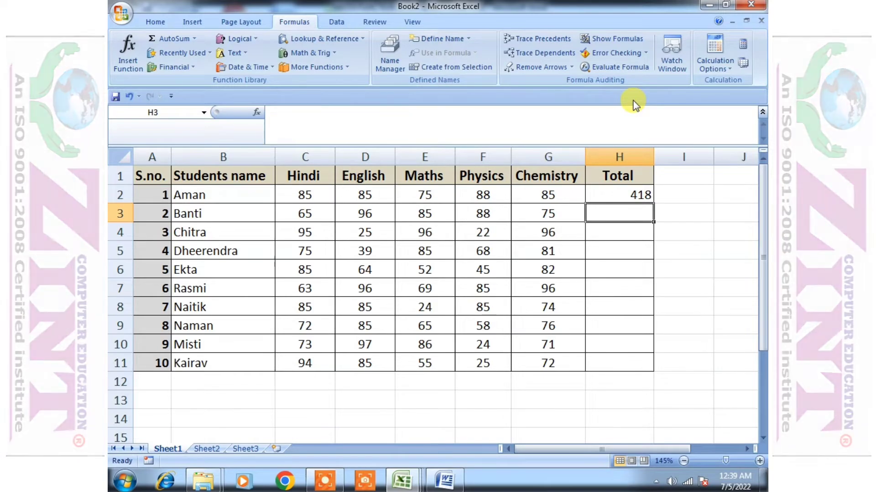
pyautogui.press('Left')
pyautogui.press('Left')
pyautogui.press('Left')
pyautogui.press('Left')
pyautogui.press('Left')
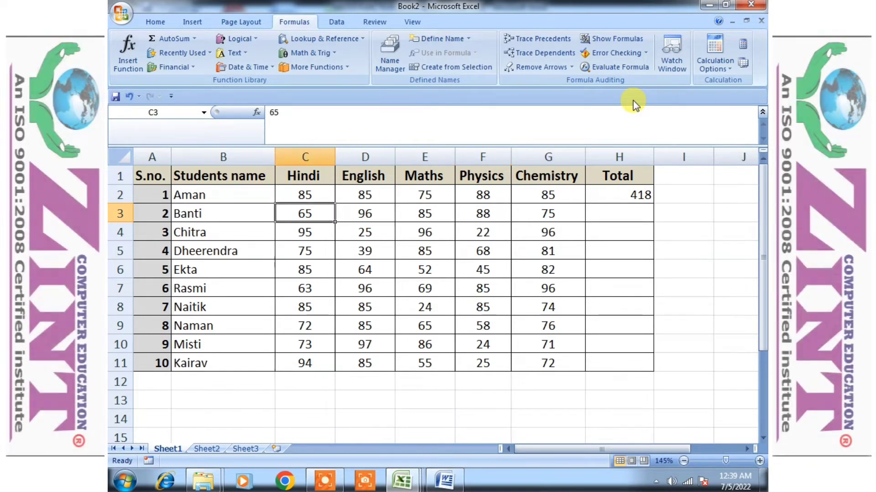
pyautogui.press('Right')
pyautogui.press('Right')
pyautogui.press('Right')
pyautogui.press('Right')
pyautogui.press('Right')
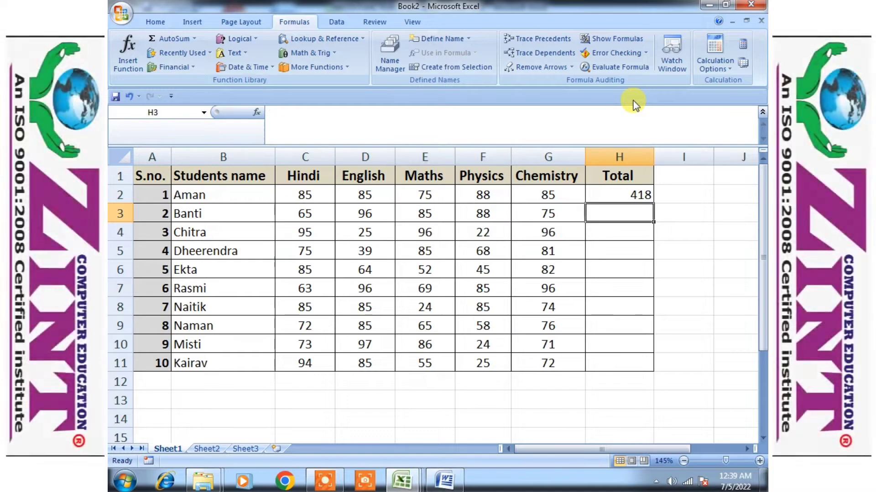
pyautogui.press('Up')
pyautogui.press('Down')
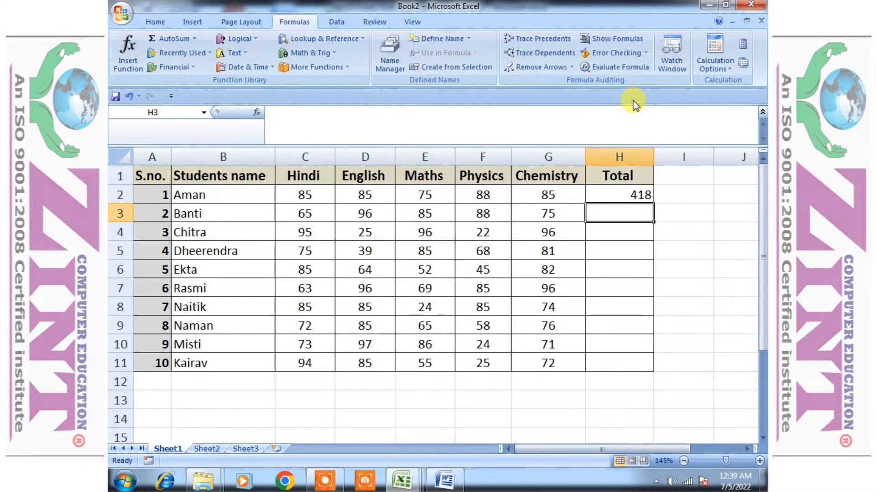
pyautogui.write('=')
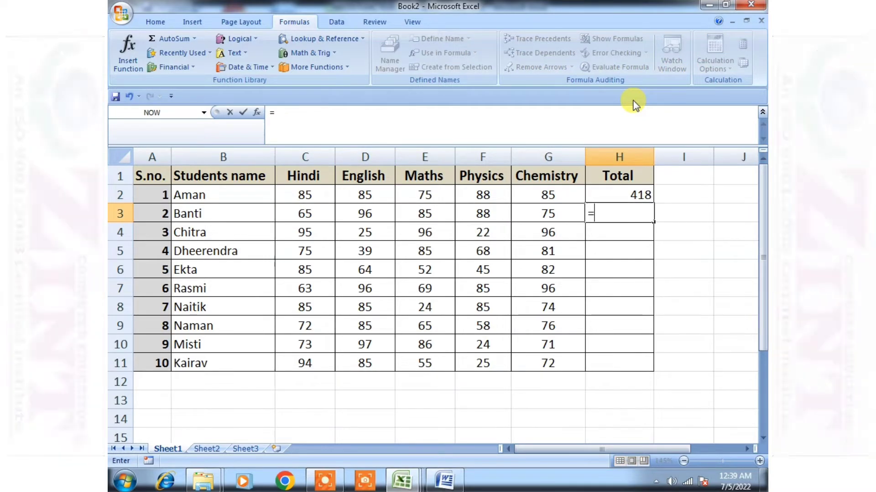
pyautogui.press('Left')
pyautogui.press('Left')
pyautogui.press('Left')
pyautogui.press('Left')
pyautogui.press('Left')
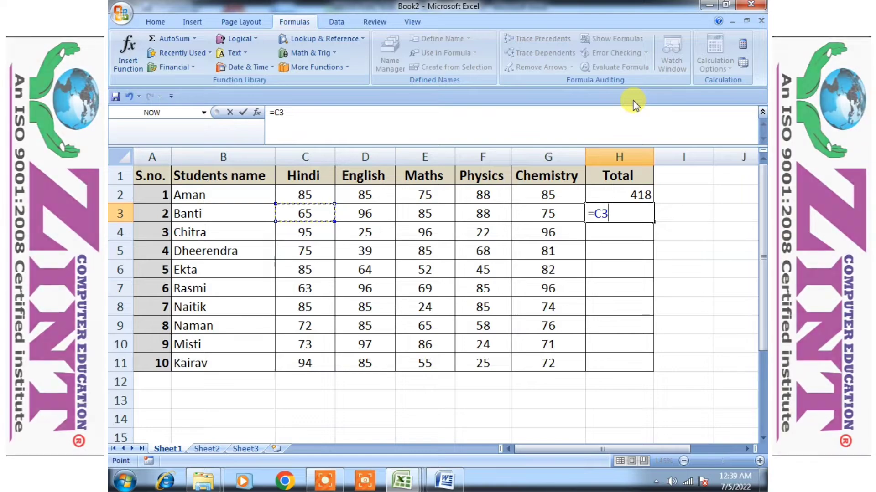
pyautogui.press('BackSpace')
pyautogui.press('BackSpace')
pyautogui.press('BackSpace')
# Start a SUM formula in H3 and point its first argument to Hindi cell C2
pyautogui.write('=sum')
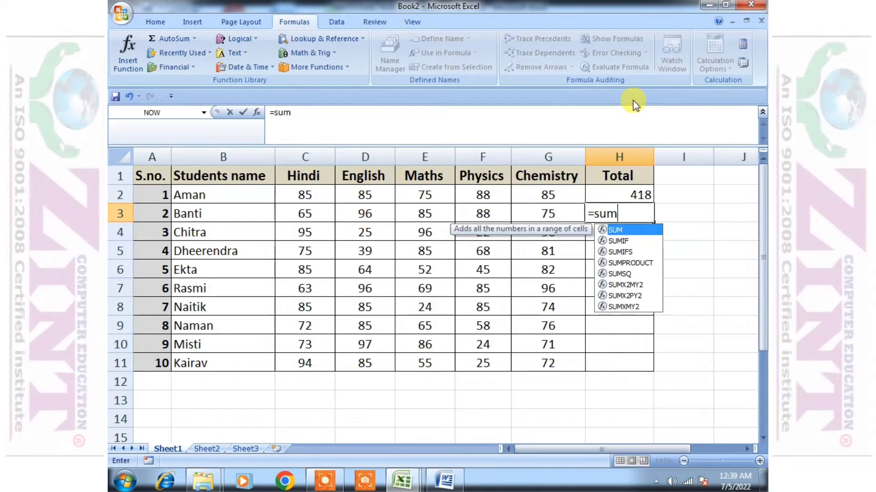
pyautogui.write('(')
pyautogui.press('Up')
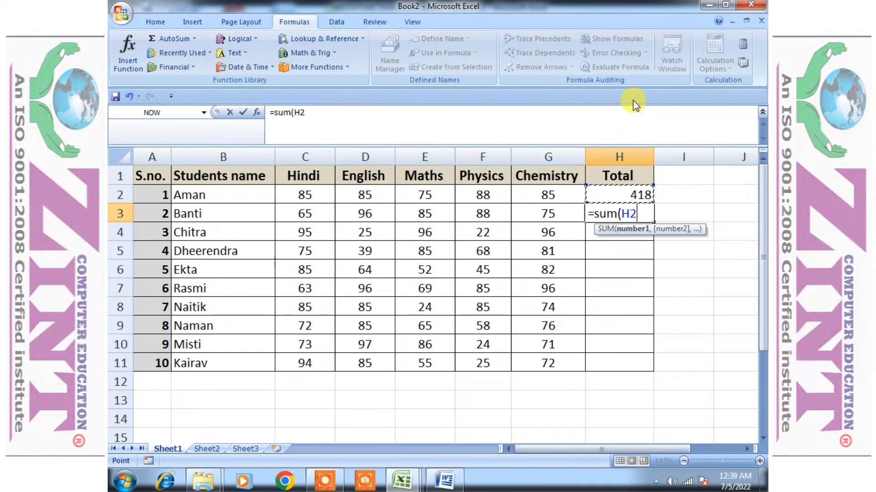
pyautogui.press('Left')
pyautogui.press('Left')
pyautogui.press('Left')
pyautogui.press('Left')
pyautogui.press('Left')
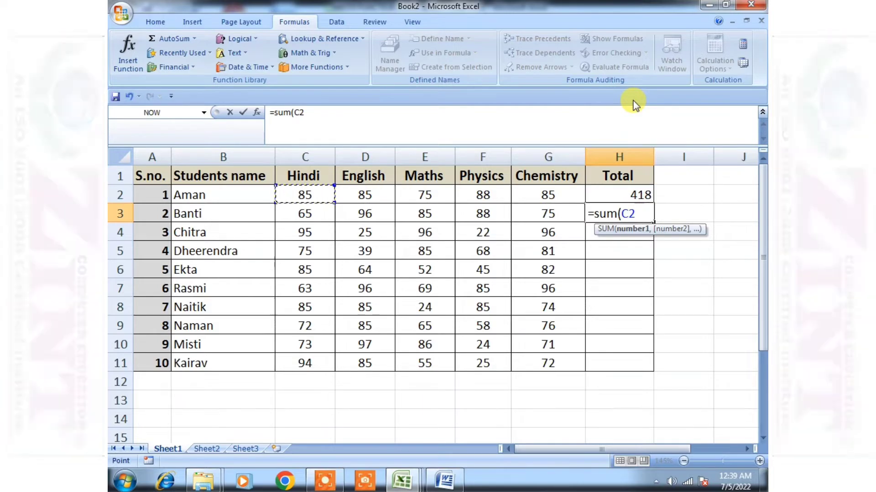
pyautogui.write(',')
pyautogui.press('Up')
pyautogui.press('Left')
pyautogui.press('Left')
pyautogui.press('Left')
pyautogui.press('Left')
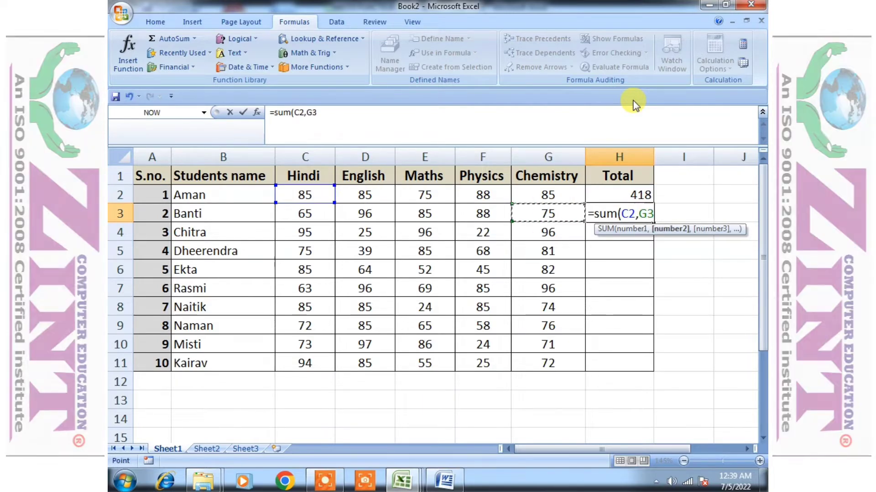
# Add D2, E2, F2 and G2 as further SUM arguments and enter H3's formula =sum(C2,D2,E2,F2,G2)
pyautogui.write(',')
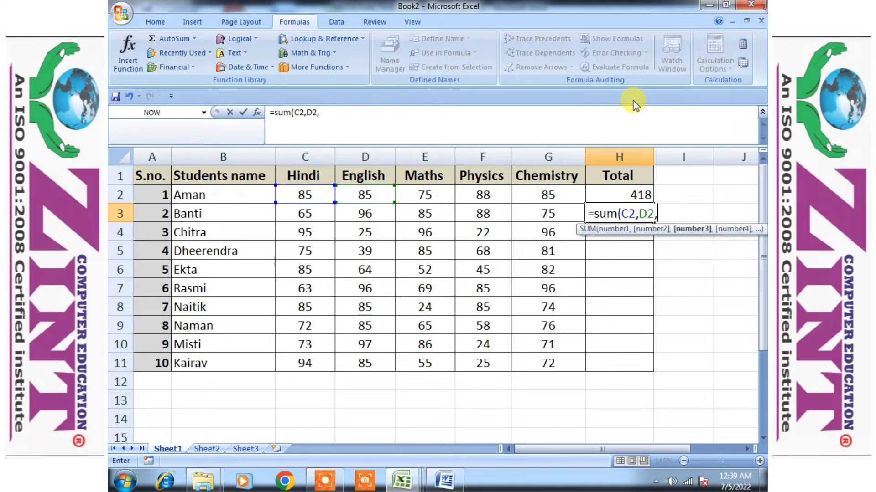
pyautogui.press('Left')
pyautogui.press('Left')
pyautogui.press('Left')
pyautogui.press('Up')
pyautogui.write(',')
pyautogui.press('Left')
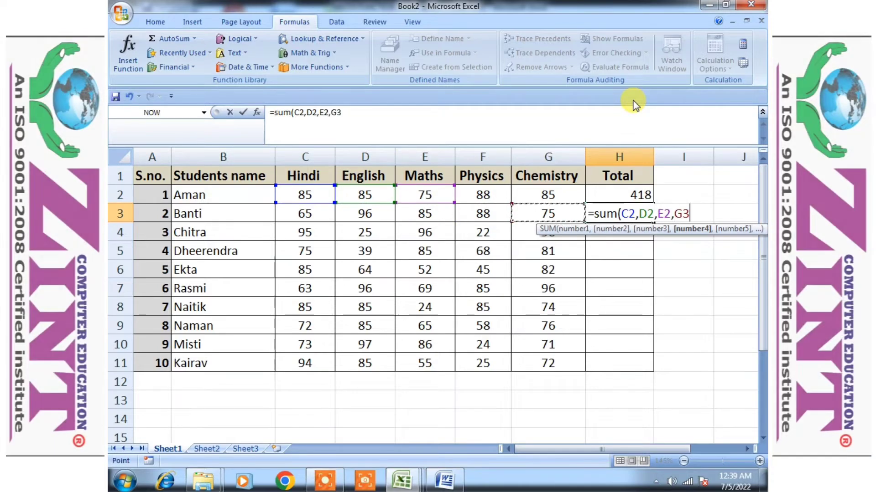
pyautogui.press('Left')
pyautogui.press('Up')
pyautogui.press('Up')
pyautogui.press('Down')
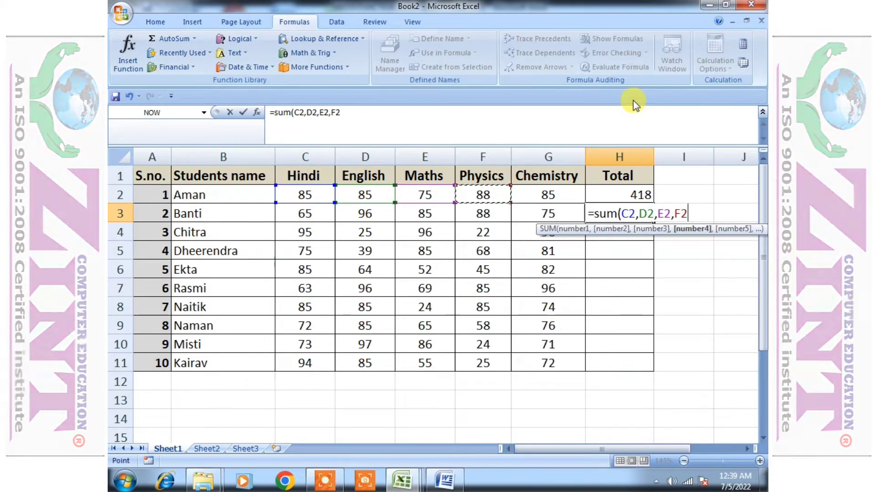
pyautogui.write(',')
pyautogui.press('Left')
pyautogui.press('Up')
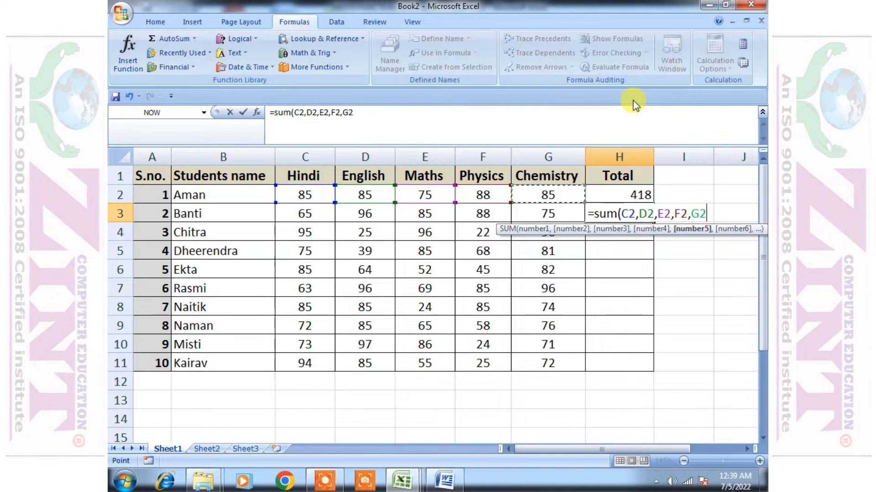
pyautogui.write(')')
pyautogui.press('Return')
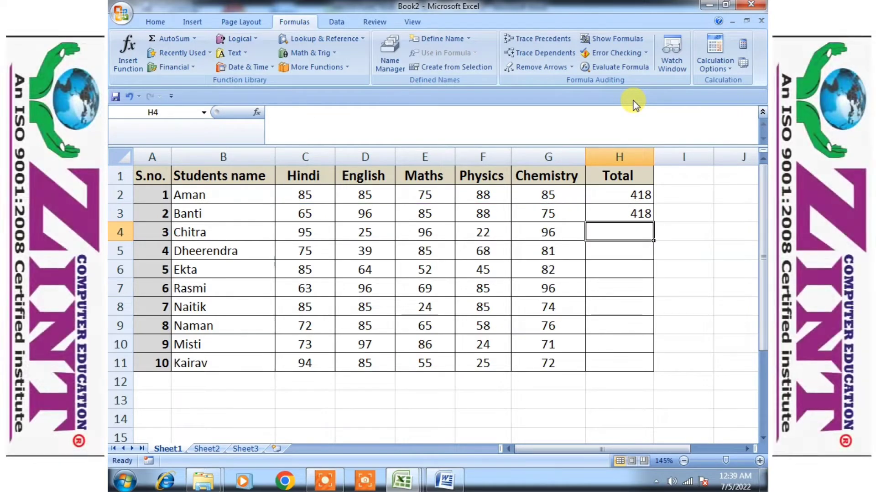
# Build =sum(C2:G2) in H4 by pointing from Hindi cell C2 across to Chemistry cell G2
pyautogui.write('=')
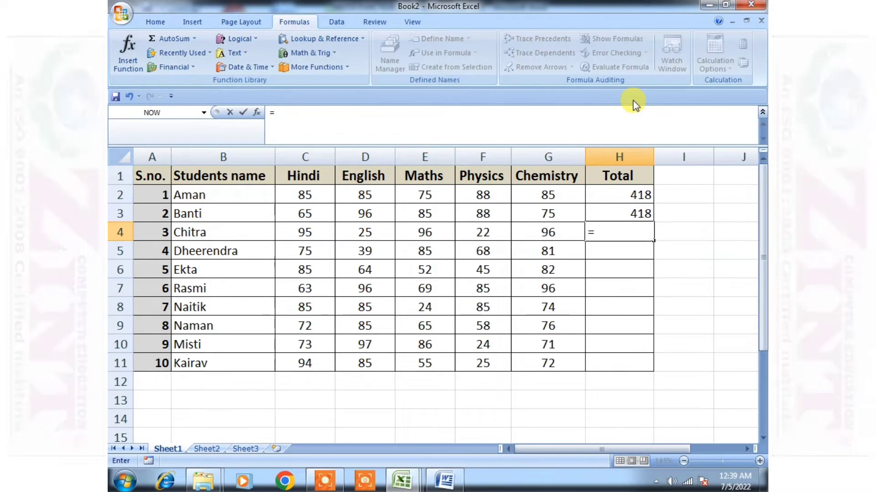
pyautogui.write('sum')
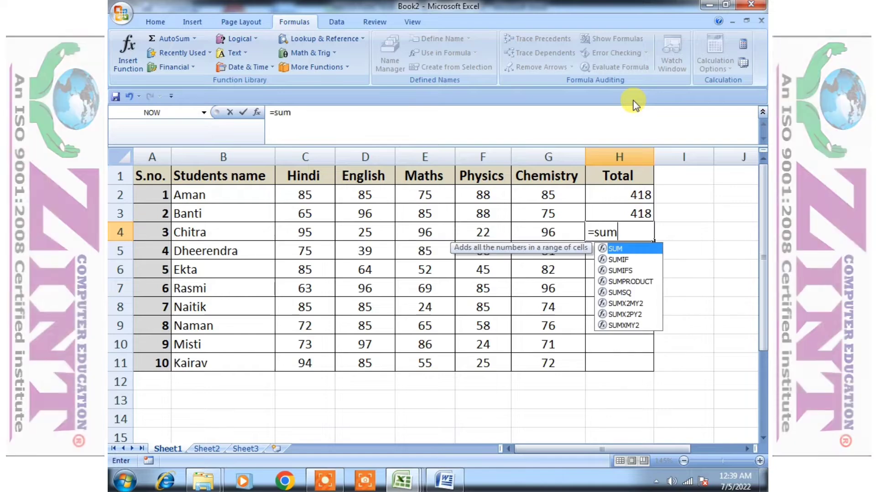
pyautogui.write('(')
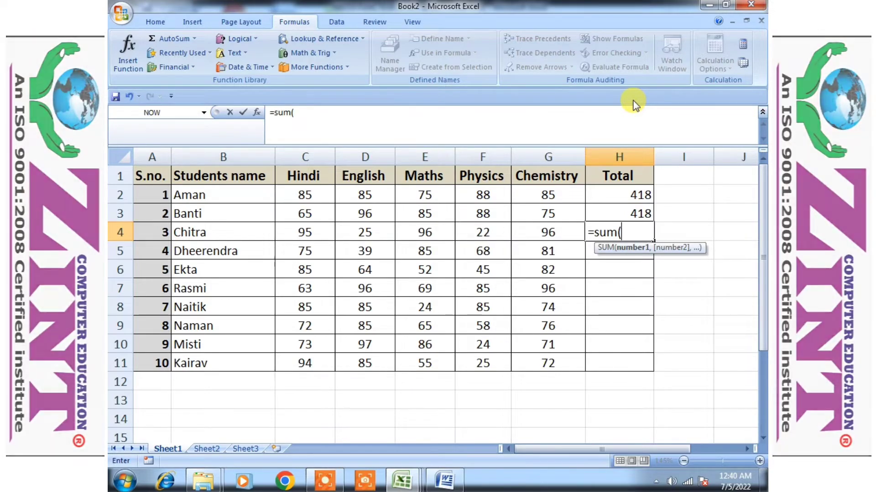
pyautogui.press('Left')
pyautogui.press('Left')
pyautogui.press('Left')
pyautogui.press('Left')
pyautogui.press('Up')
pyautogui.press('Left')
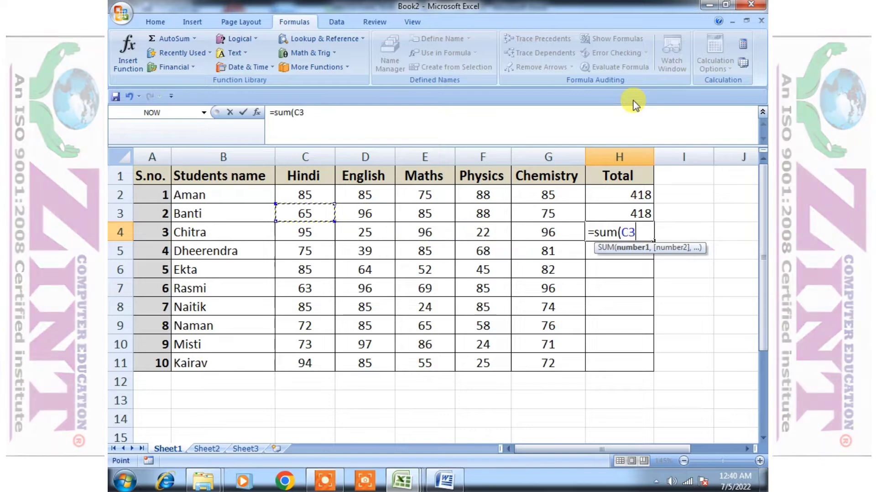
pyautogui.press('Up')
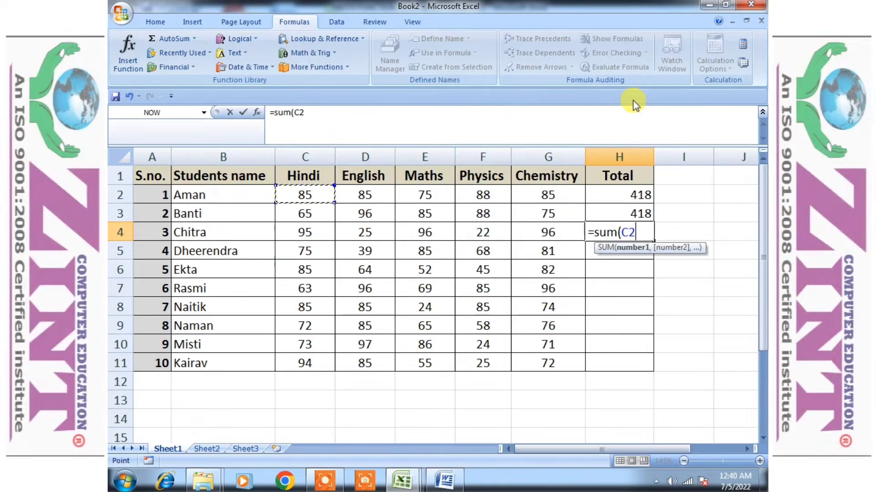
pyautogui.press('F8')
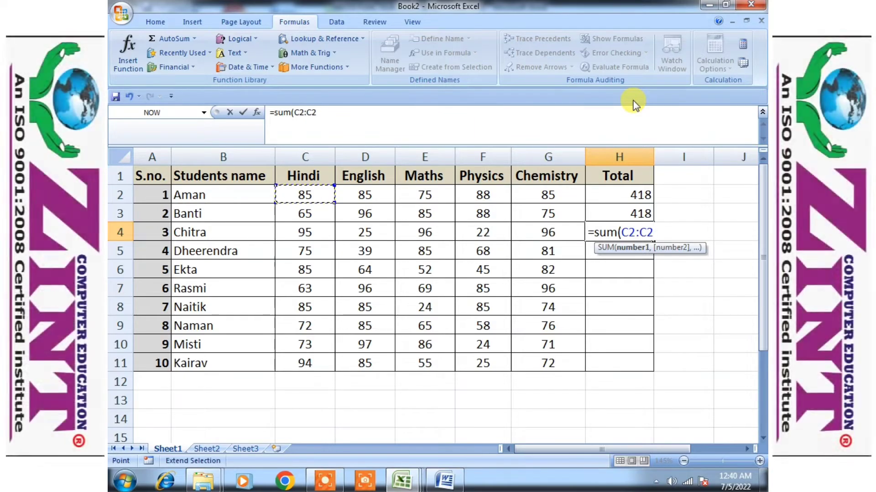
pyautogui.press('BackSpace')
pyautogui.press('BackSpace')
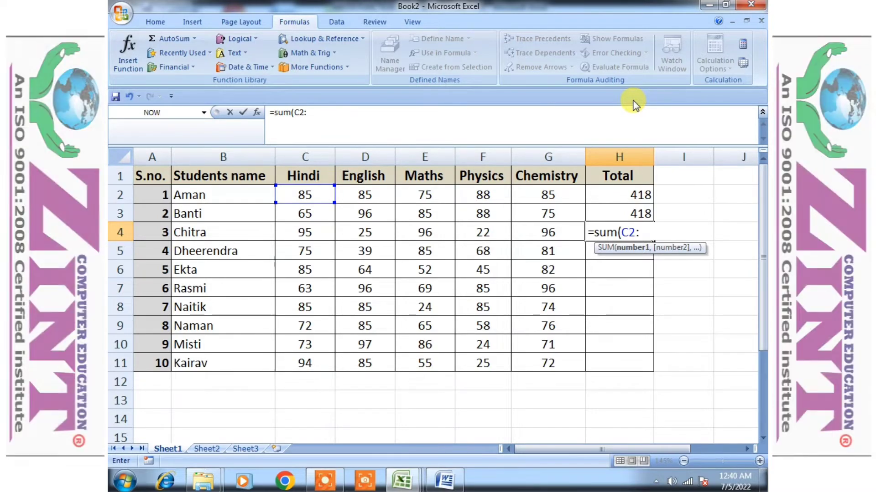
pyautogui.press('Left')
pyautogui.press('Up')
pyautogui.press('Up')
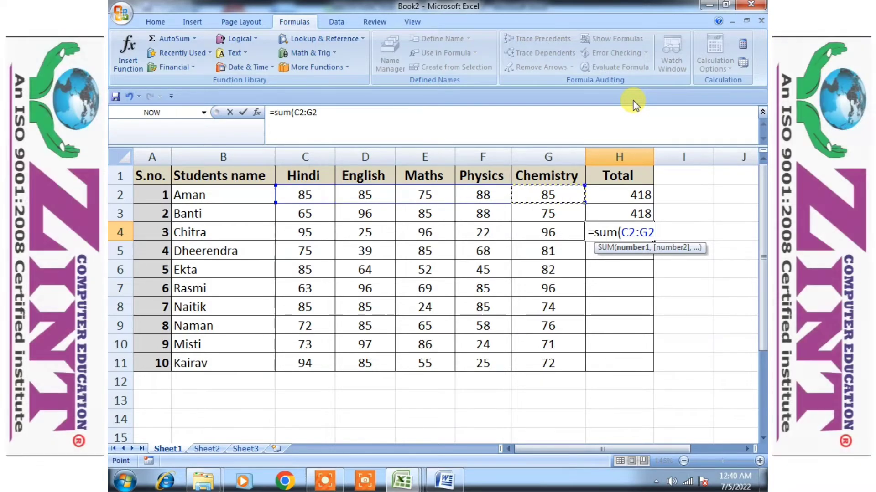
pyautogui.write(')')
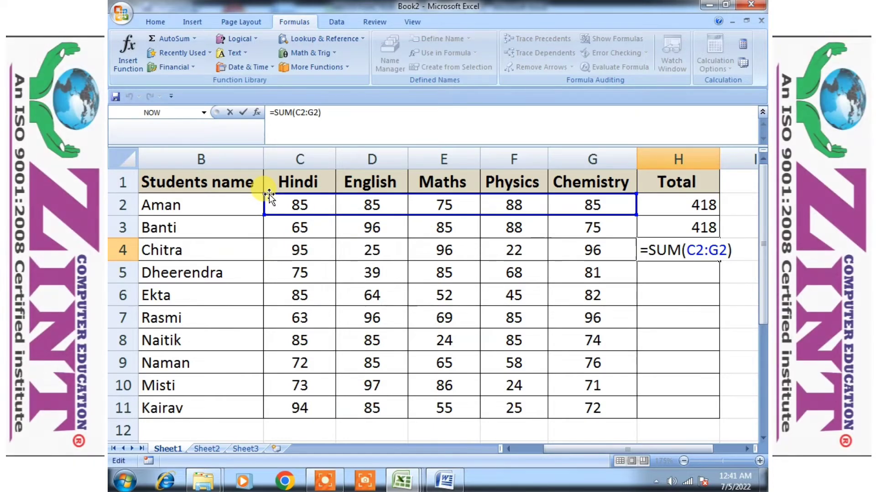
# Trim H4's formula back to its first reference, then erase the whole entry
pyautogui.press('BackSpace')
pyautogui.press('BackSpace')
pyautogui.press('BackSpace')
pyautogui.press('BackSpace')
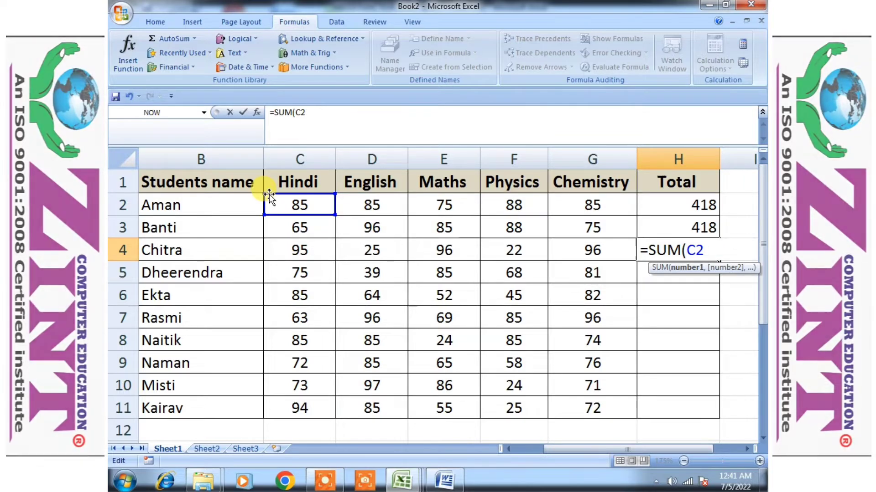
pyautogui.write(':')
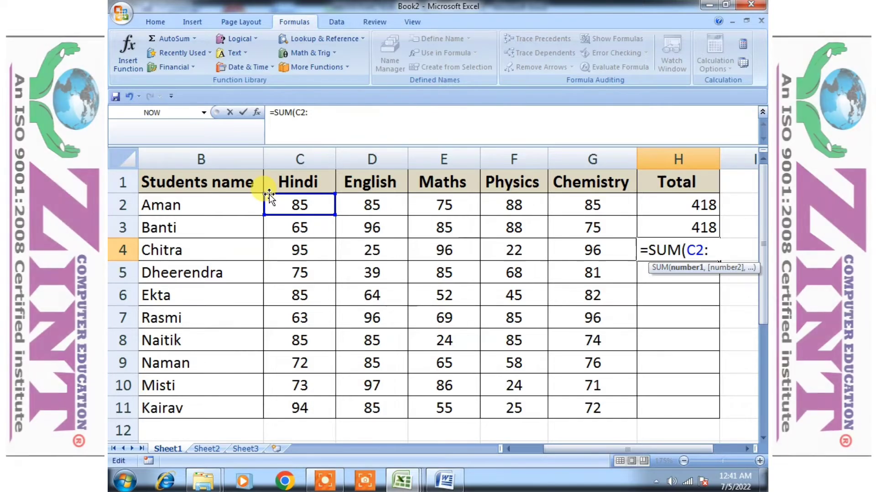
pyautogui.press('BackSpace')
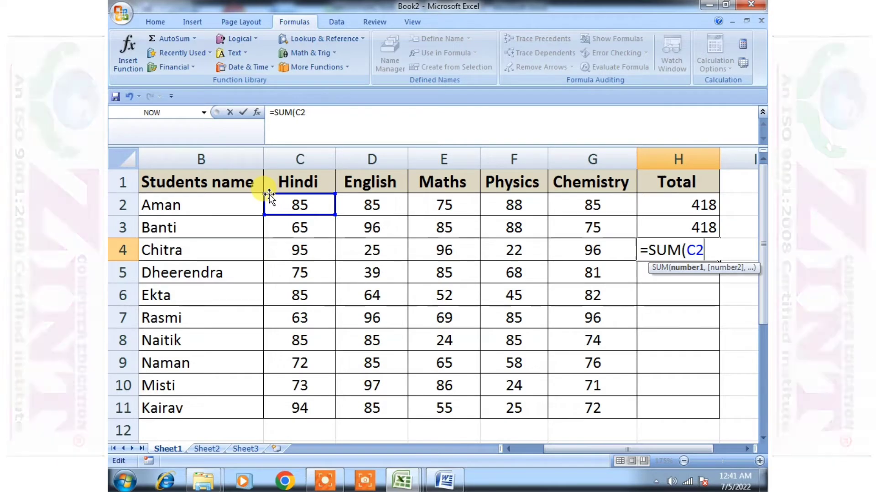
pyautogui.write(':')
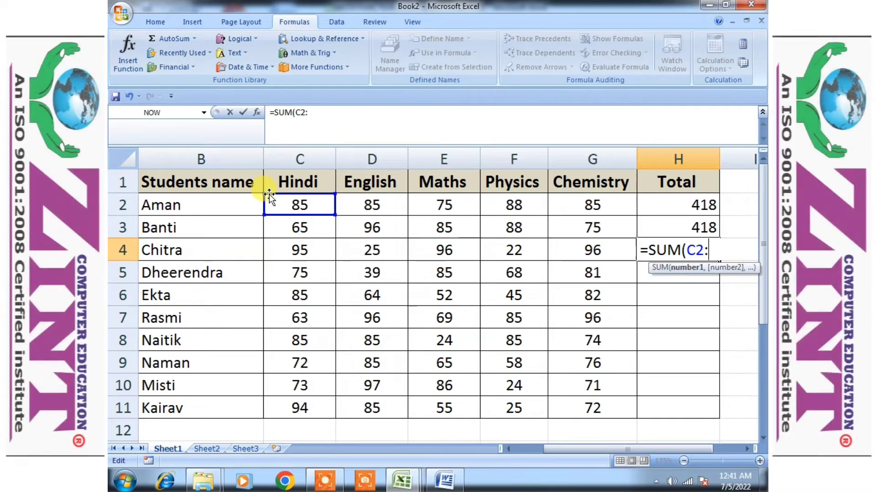
pyautogui.press('BackSpace')
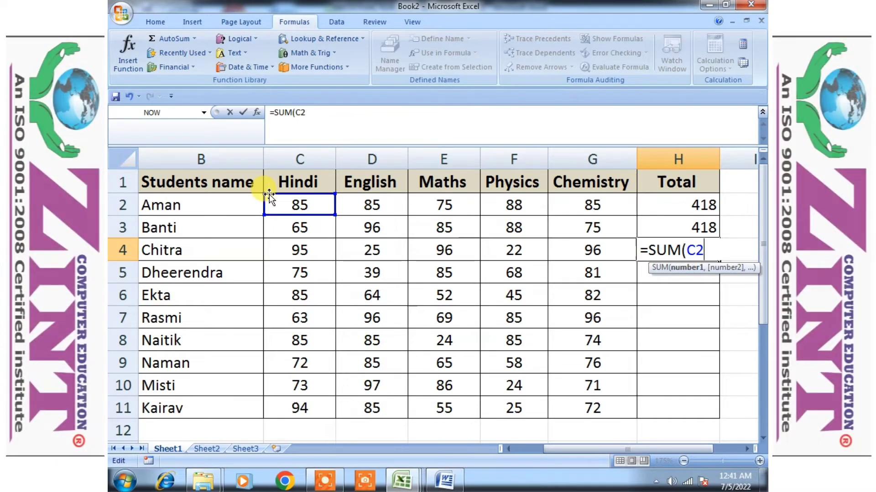
pyautogui.press('Left')
pyautogui.press('Left')
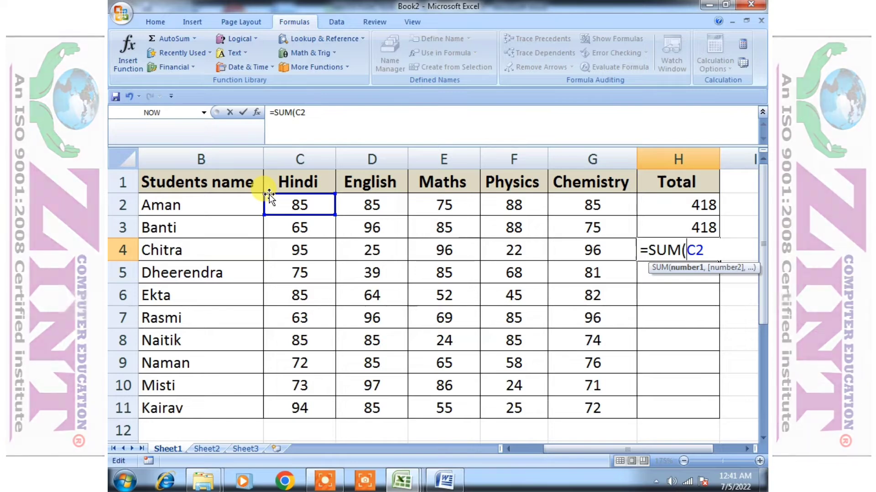
pyautogui.press('Right')
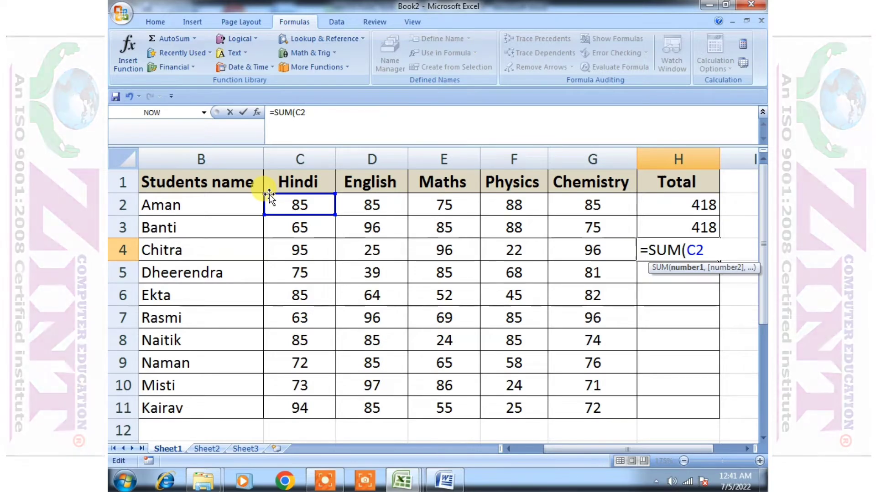
pyautogui.press('Right')
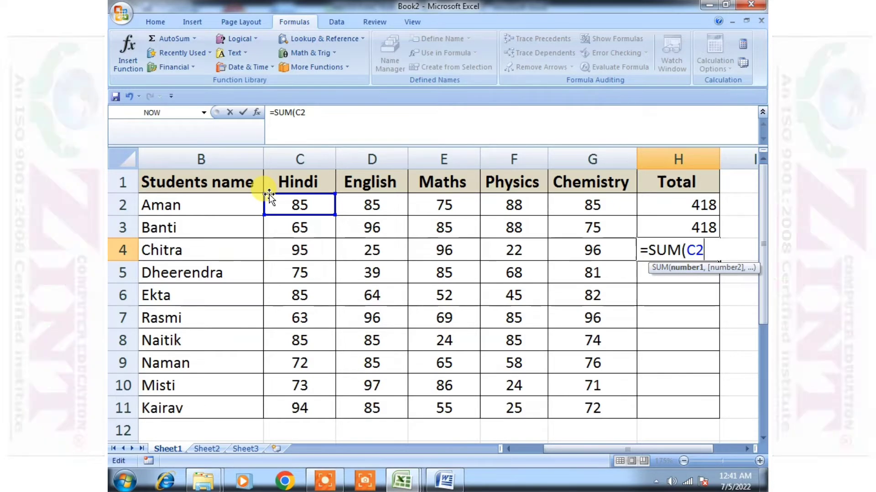
pyautogui.press('BackSpace')
pyautogui.press('BackSpace')
pyautogui.press('BackSpace')
pyautogui.press('BackSpace')
pyautogui.press('BackSpace')
pyautogui.press('BackSpace')
pyautogui.press('BackSpace')
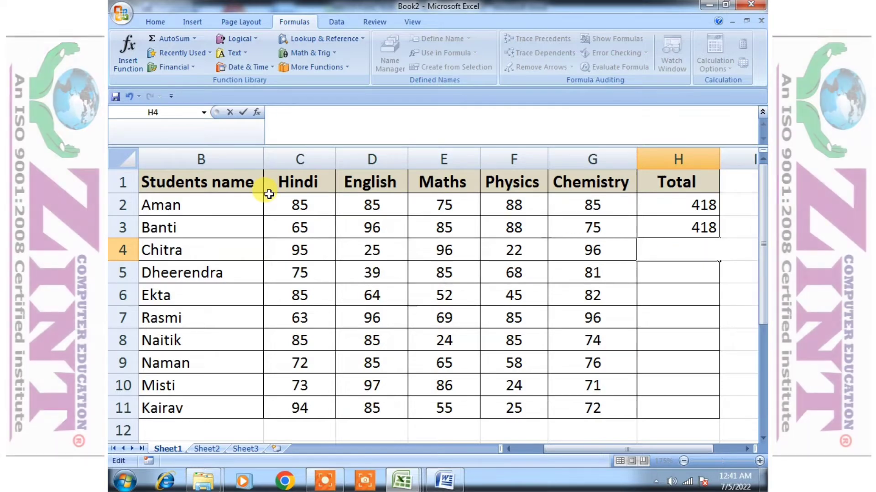
pyautogui.write('=sum')
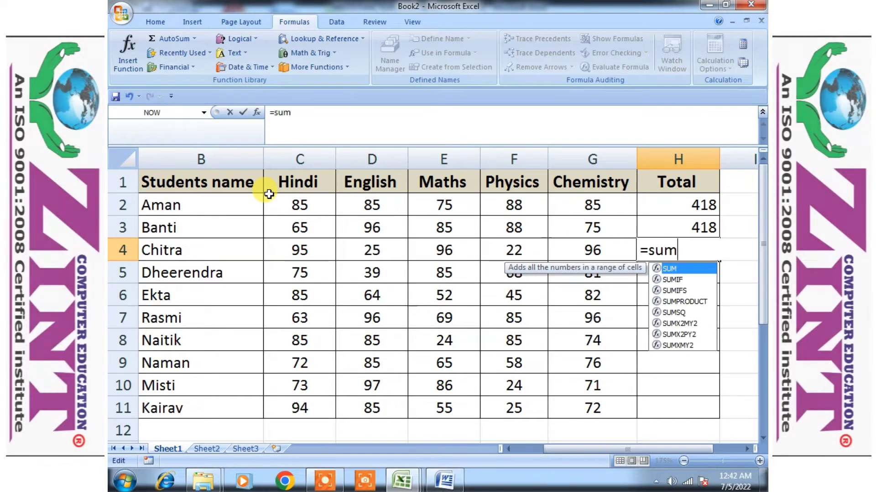
pyautogui.write('(')
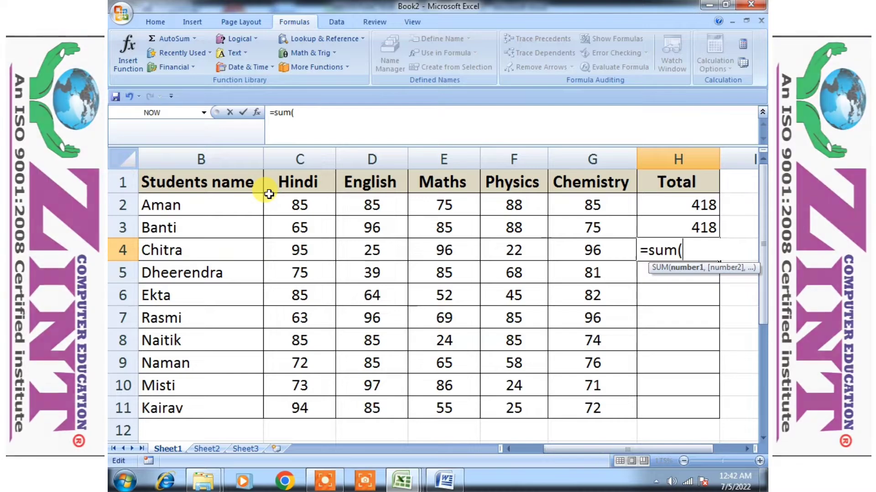
pyautogui.press('BackSpace')
pyautogui.press('BackSpace')
pyautogui.press('BackSpace')
pyautogui.press('BackSpace')
pyautogui.press('BackSpace')
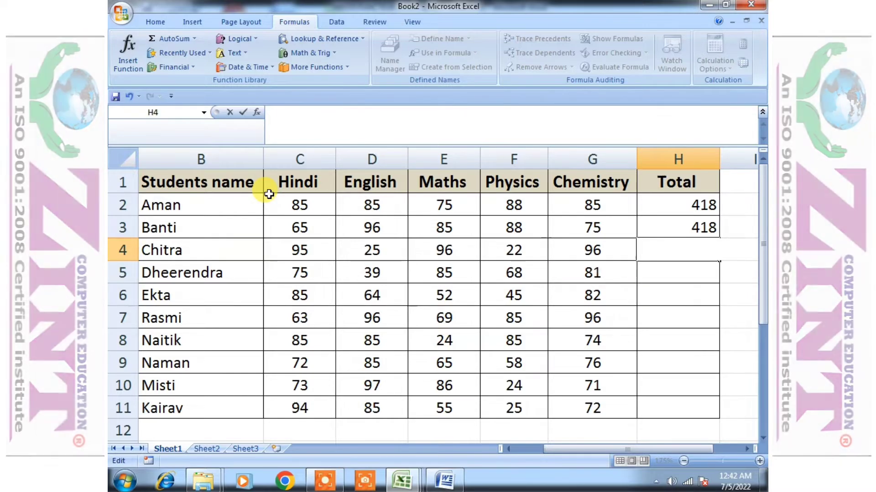
pyautogui.press('Return')
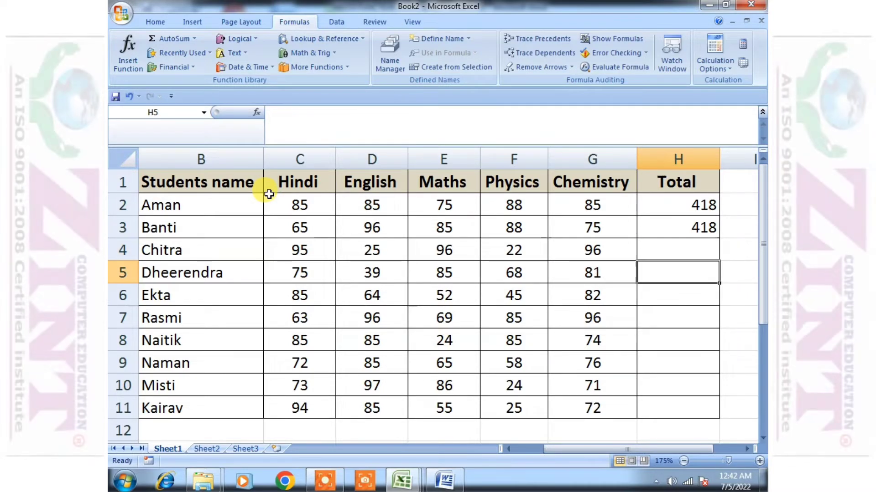
# Start a SUM formula in H5 and anchor its range at Hindi cell C2
pyautogui.write('=d')
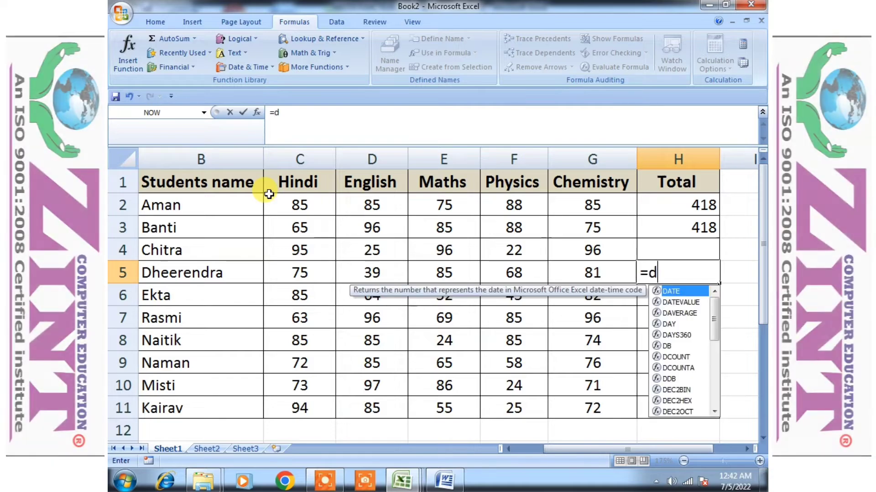
pyautogui.press('BackSpace')
pyautogui.write('sum')
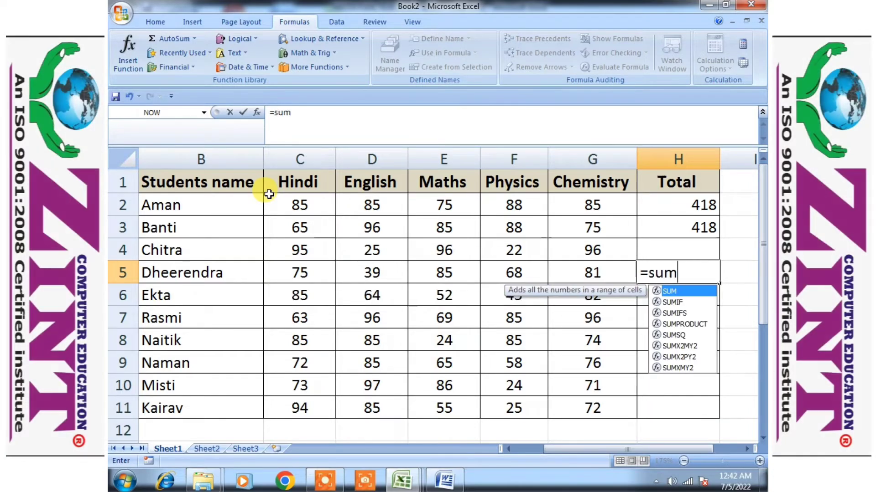
pyautogui.write('(')
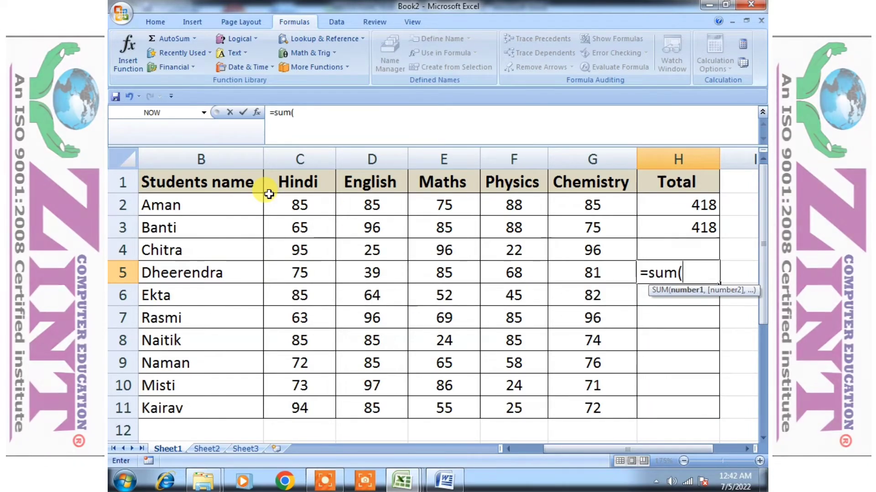
pyautogui.press('Left')
pyautogui.press('Left')
pyautogui.press('Left')
pyautogui.press('Left')
pyautogui.press('Left')
pyautogui.press('Up')
pyautogui.press('Up')
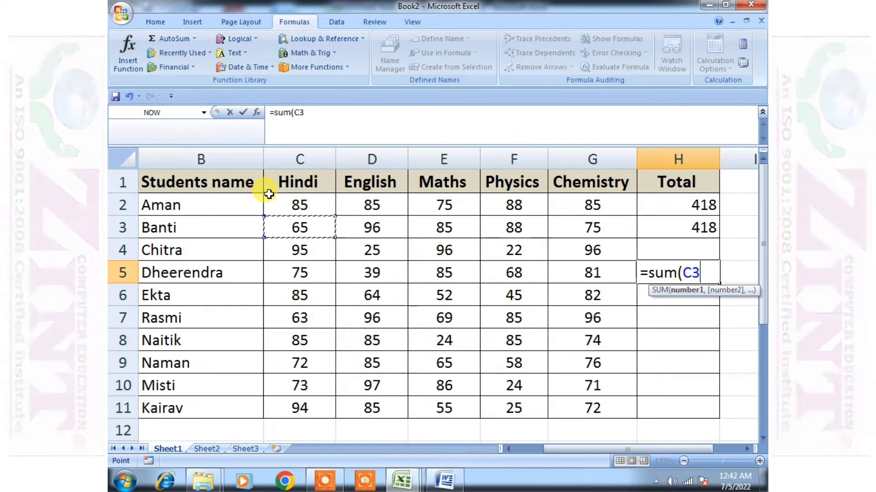
pyautogui.press('Up')
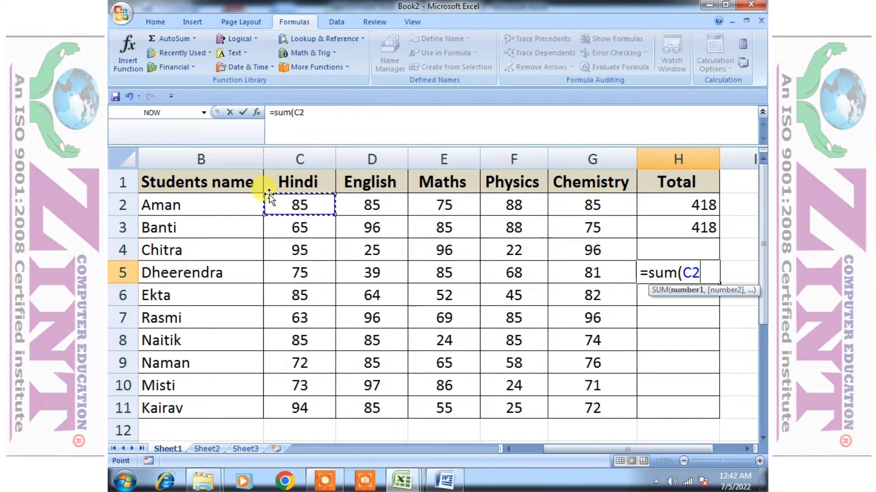
pyautogui.press('F8')
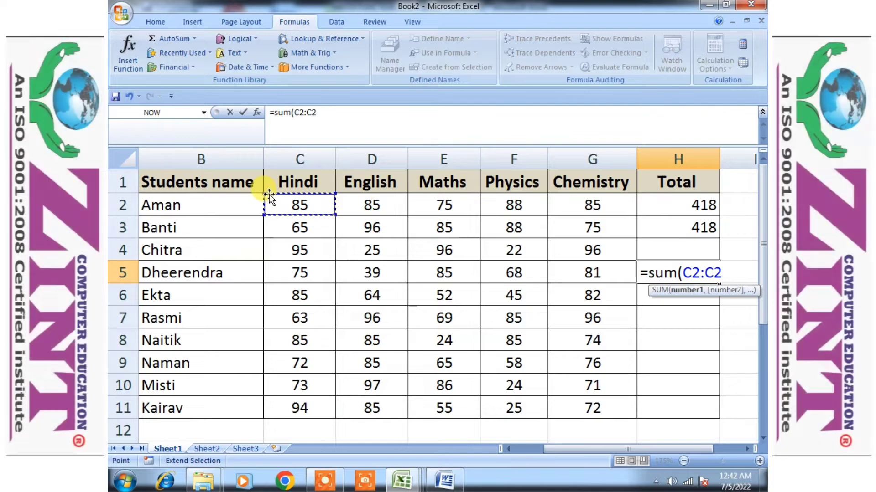
# Extend the range across to G2 and enter H5's formula =sum(C2:G2)
pyautogui.press('BackSpace')
pyautogui.press('BackSpace')
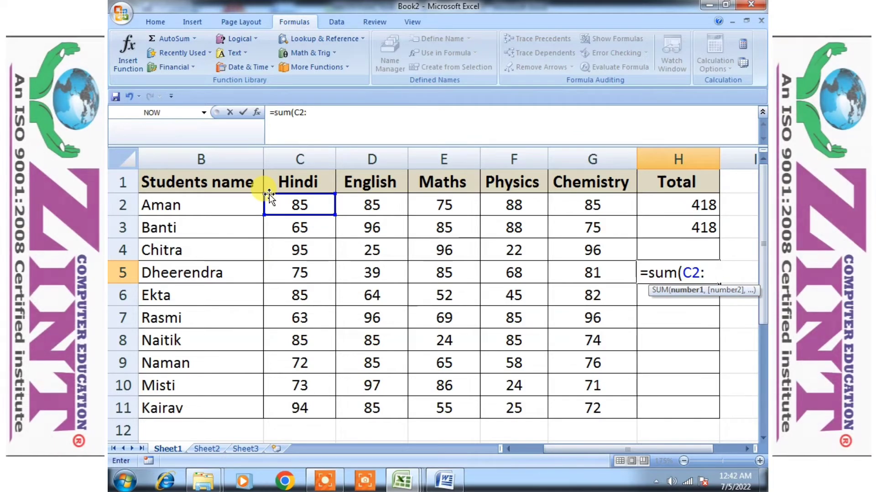
pyautogui.press('Up')
pyautogui.press('Up')
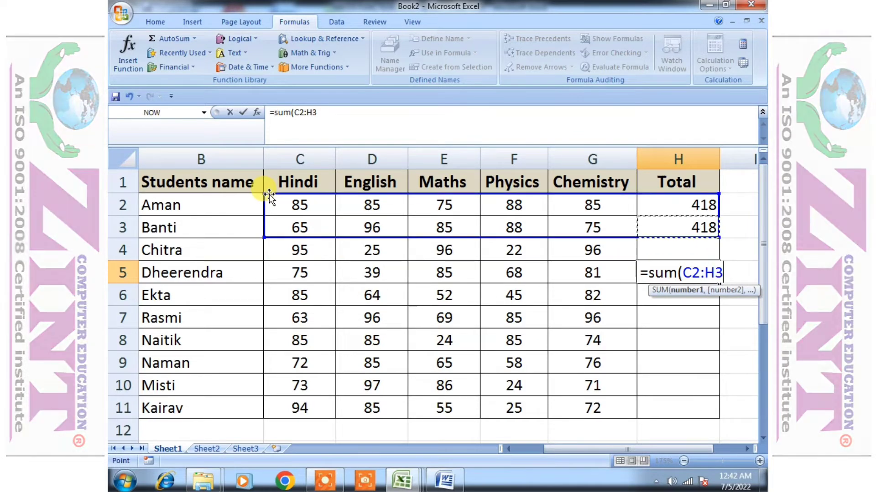
pyautogui.press('Down')
pyautogui.press('Left')
pyautogui.press('Left')
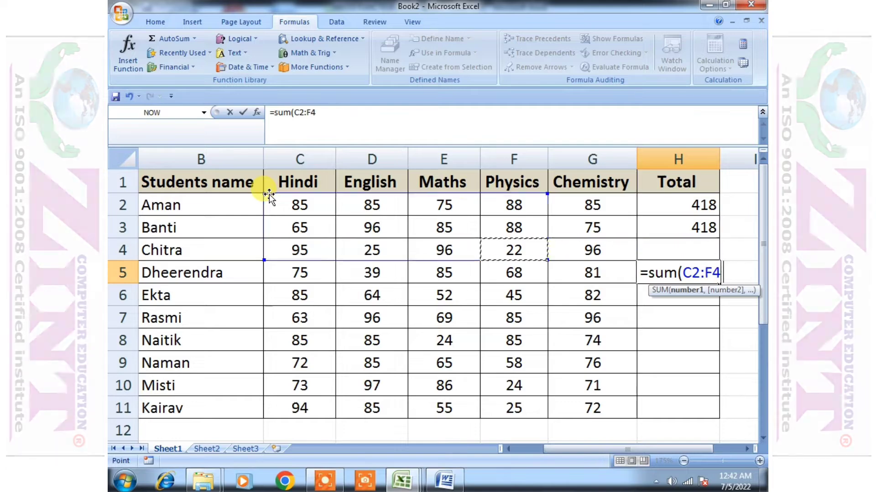
pyautogui.press('Up')
pyautogui.press('Up')
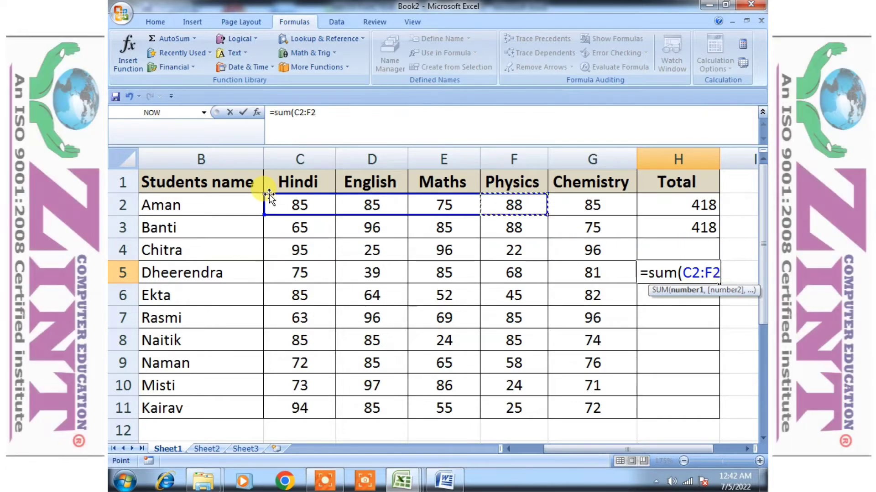
pyautogui.press('Right')
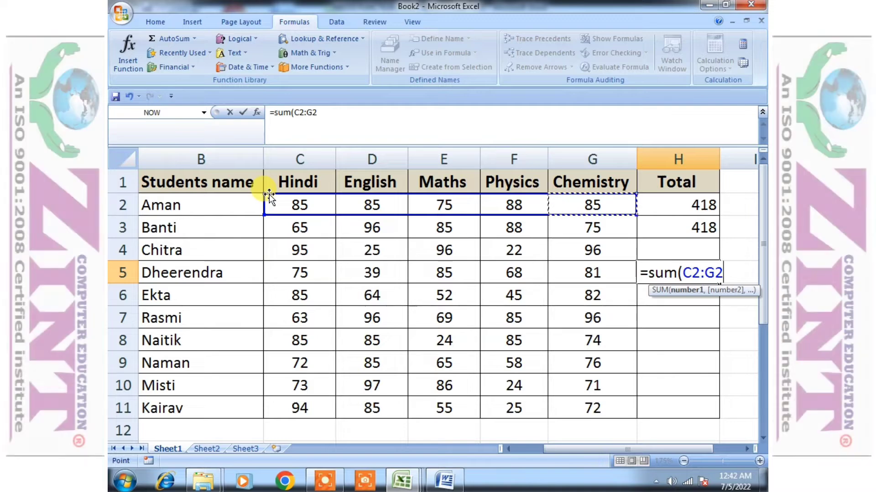
pyautogui.write(')')
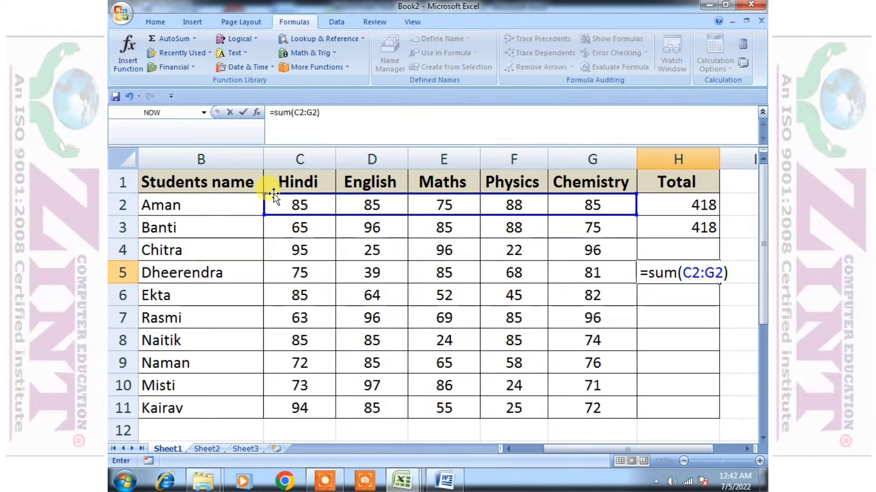
pyautogui.press('Return')
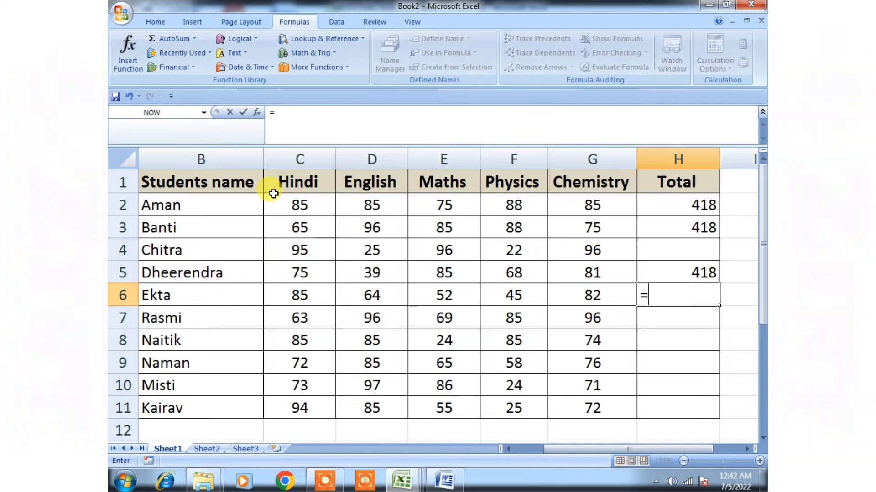
# Start a SUM formula in H6 and point its first argument to Hindi cell C3
pyautogui.write('=')
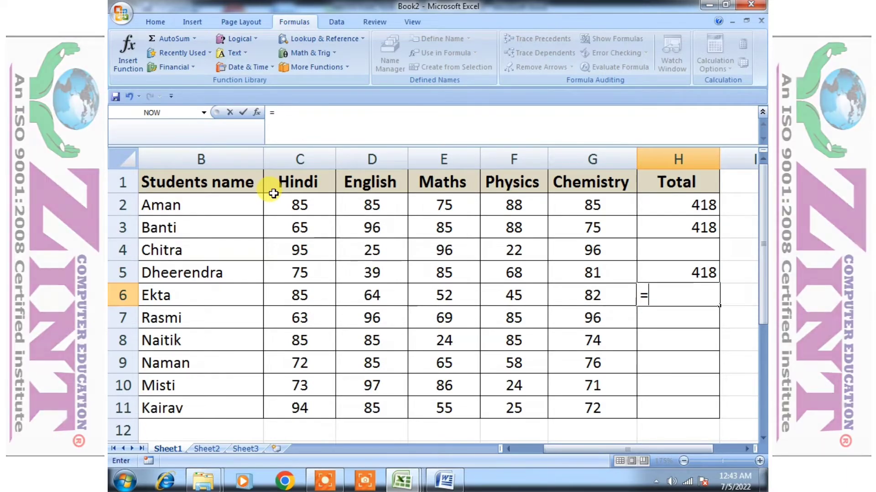
pyautogui.write('sum')
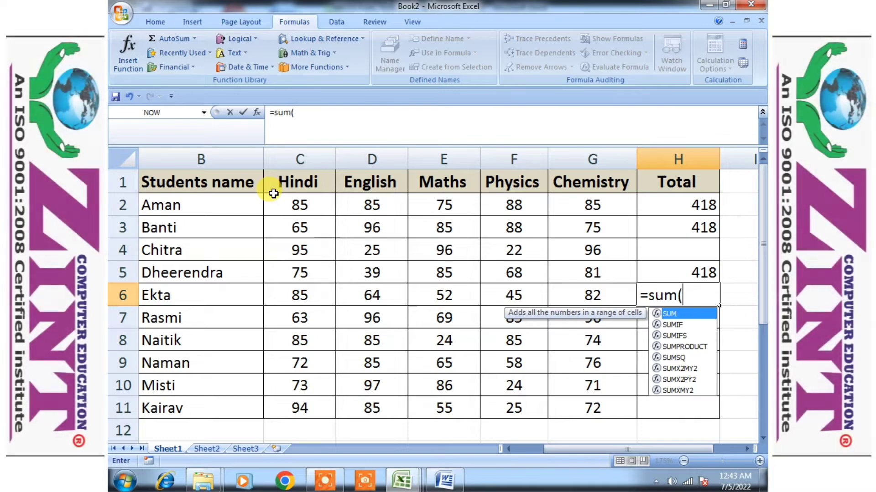
pyautogui.write('(')
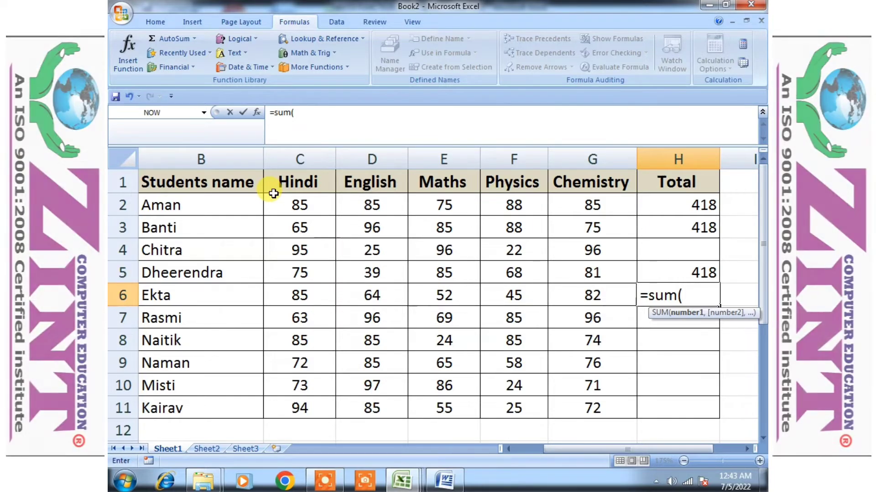
pyautogui.press('Left')
pyautogui.press('Left')
pyautogui.press('Left')
pyautogui.press('Left')
pyautogui.press('Left')
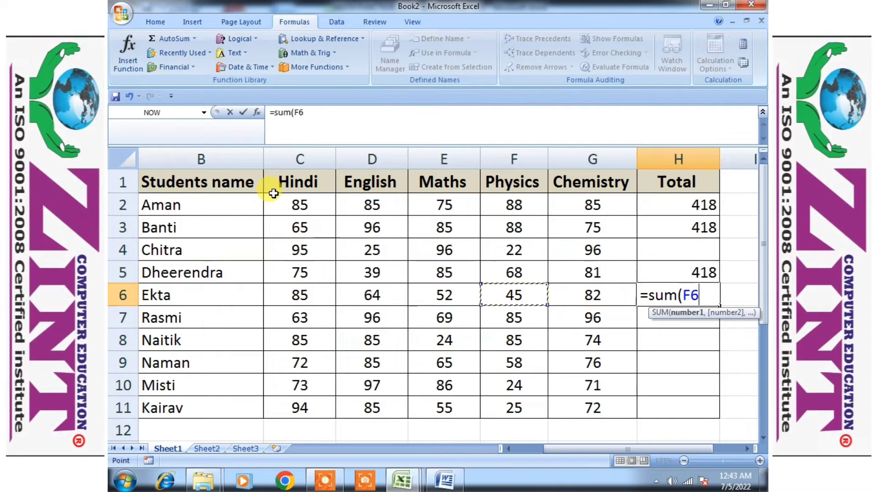
pyautogui.press('Up')
pyautogui.press('Up')
pyautogui.press('Up')
pyautogui.press('Up')
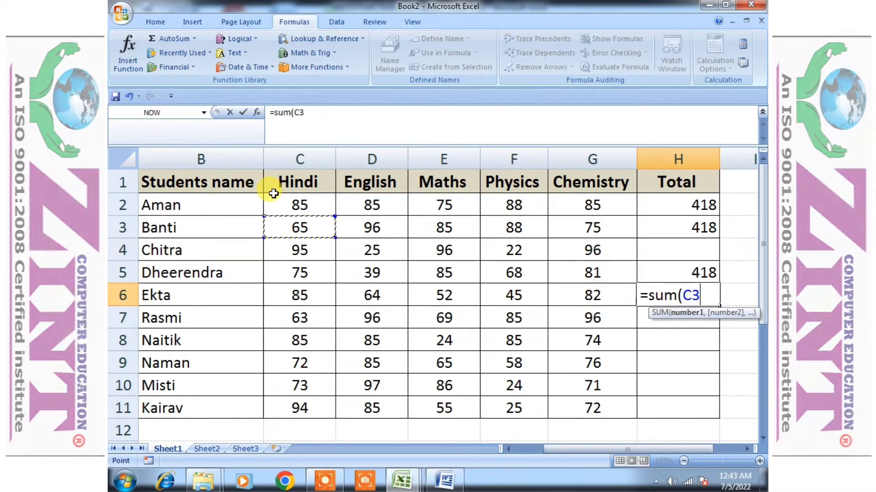
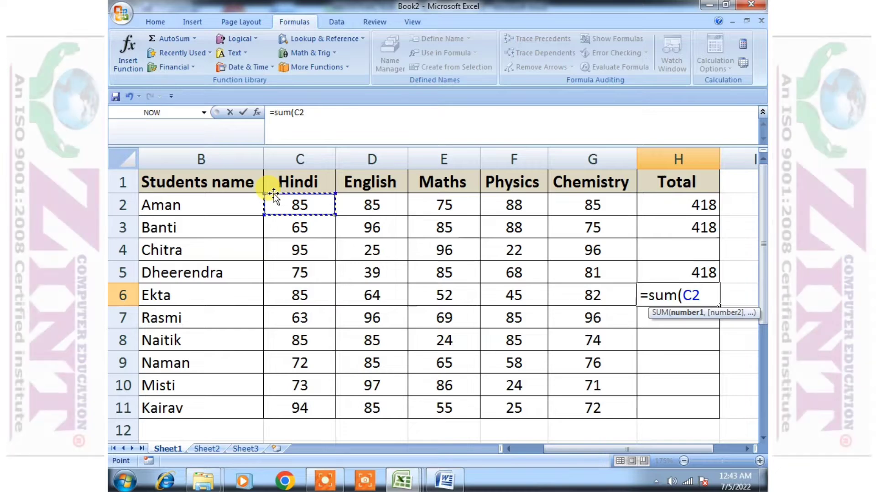
# Extend the SUM range across to G2 and enter H6's formula =sum(C2:G2)
pyautogui.hotkey('shift', 'Right')
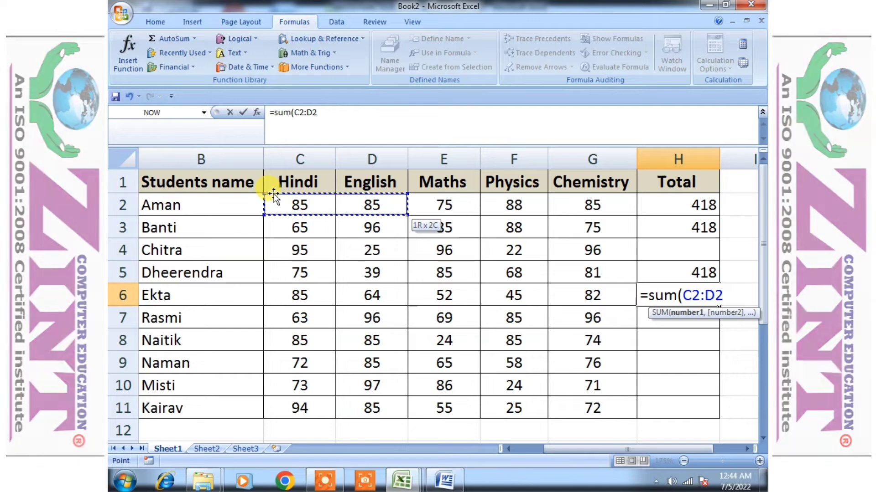
pyautogui.hotkey('shift', 'Right')
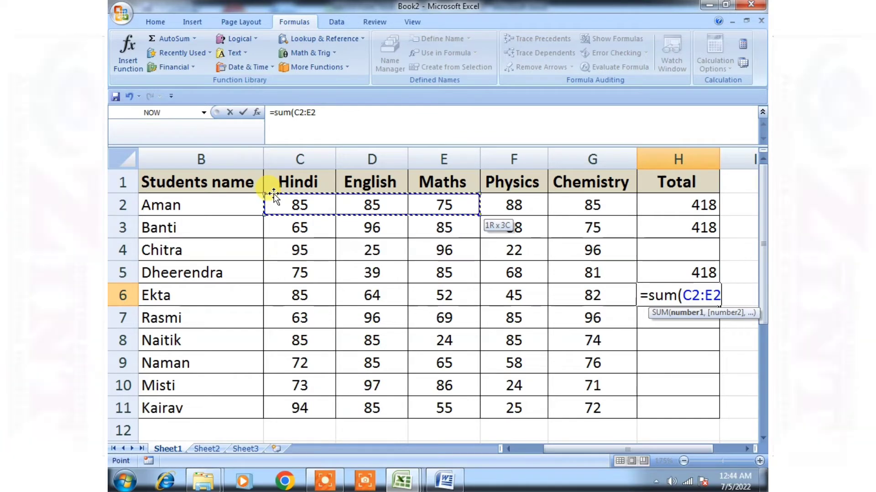
pyautogui.hotkey('shift', 'Right')
pyautogui.hotkey('shift', 'Right')
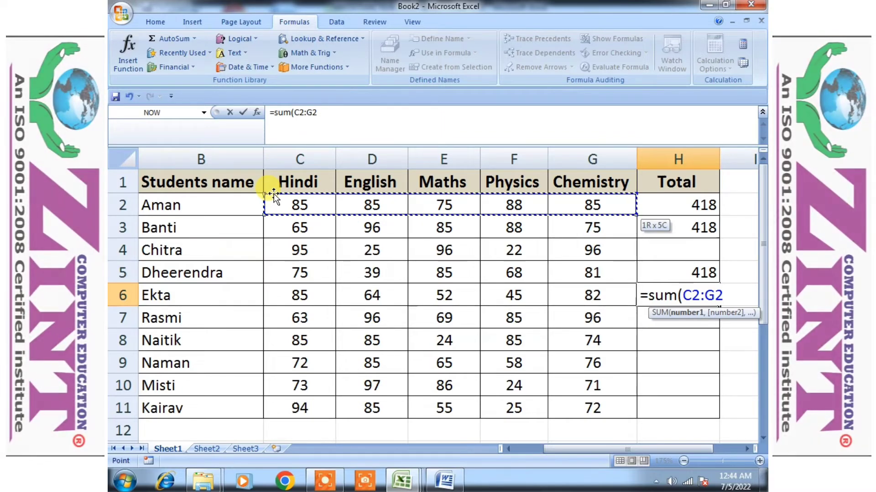
pyautogui.write(')')
pyautogui.press('Return')
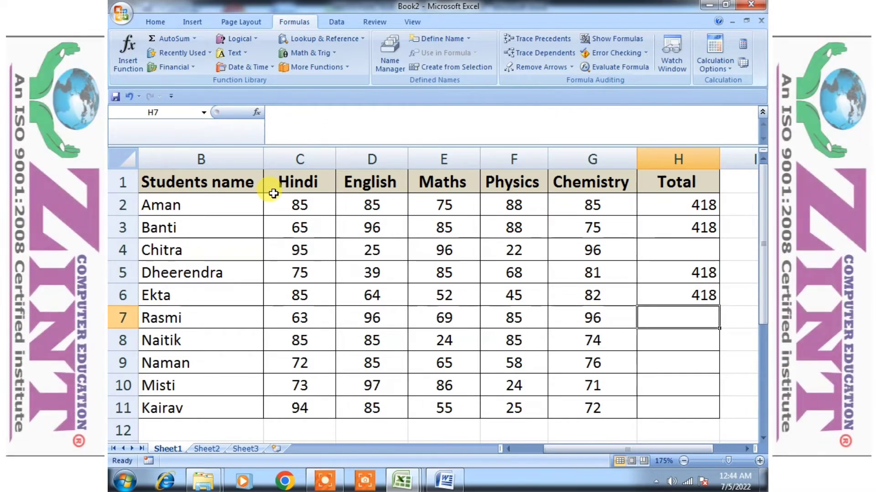
# Return to H6 and replace its formula with =sum(c2:g2), writing the range references out directly
pyautogui.press('Down')
pyautogui.press('Up')
pyautogui.press('Up')
pyautogui.press('Up')
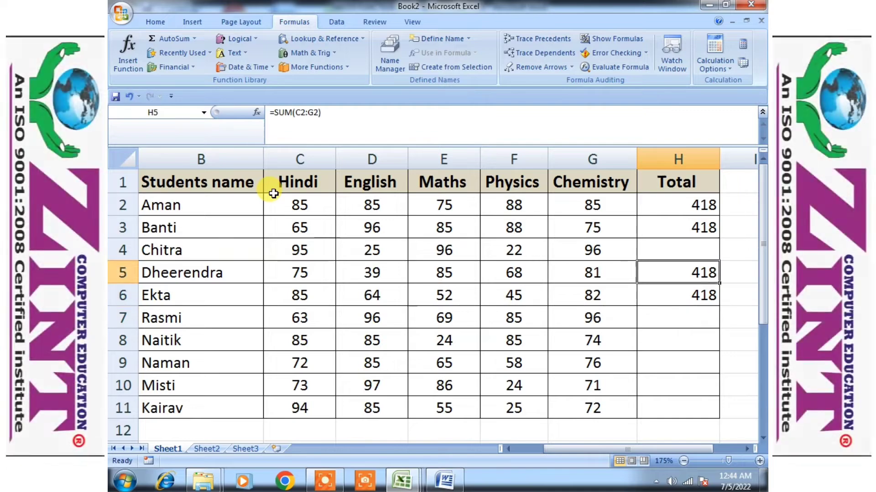
pyautogui.press('Down')
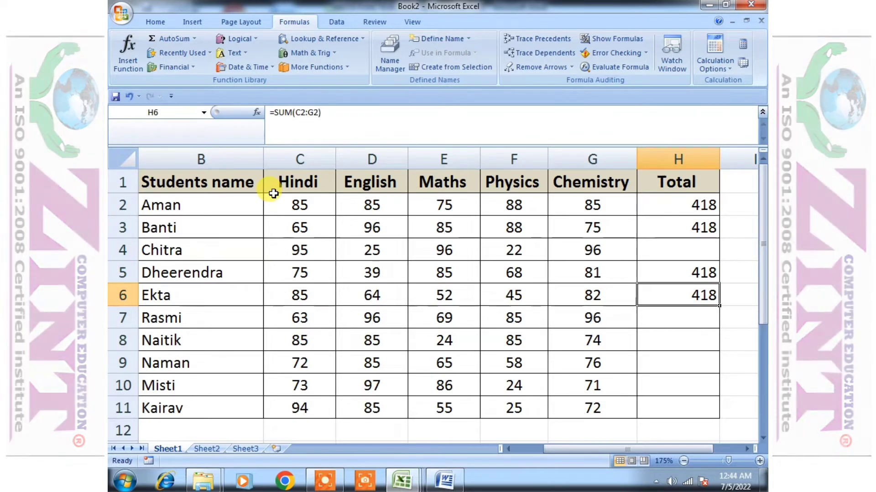
pyautogui.write('=')
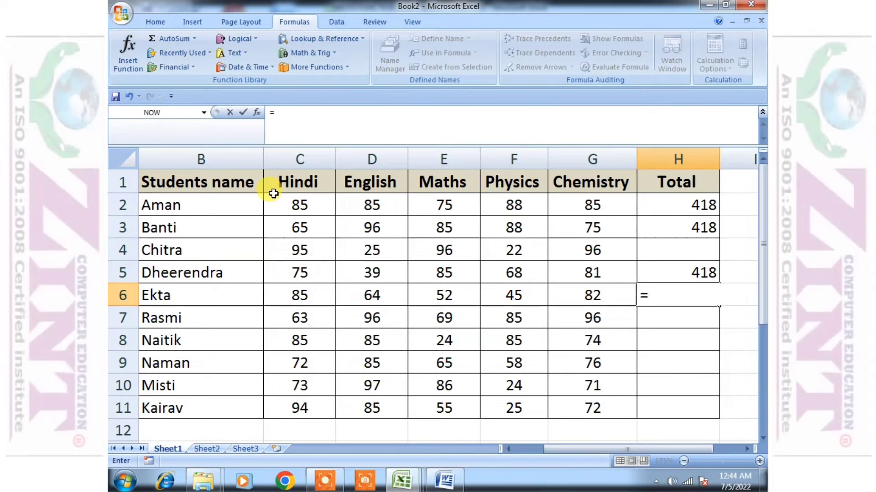
pyautogui.write('sum(')
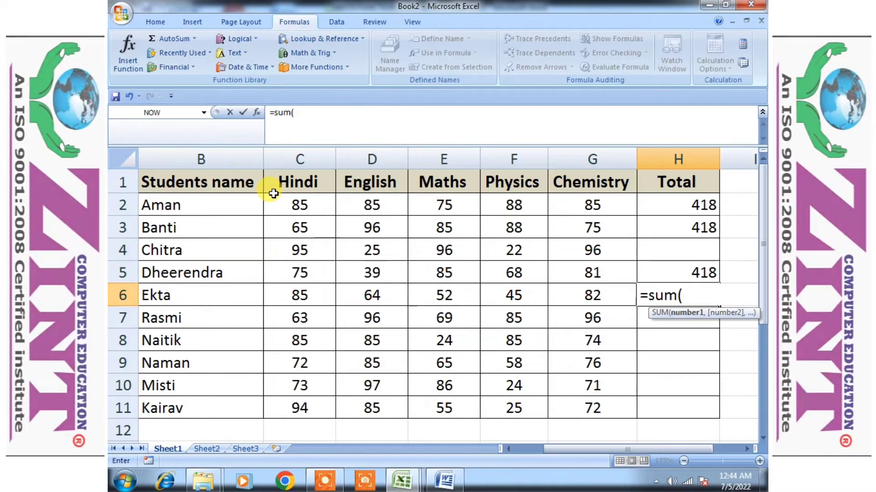
pyautogui.write('c2:')
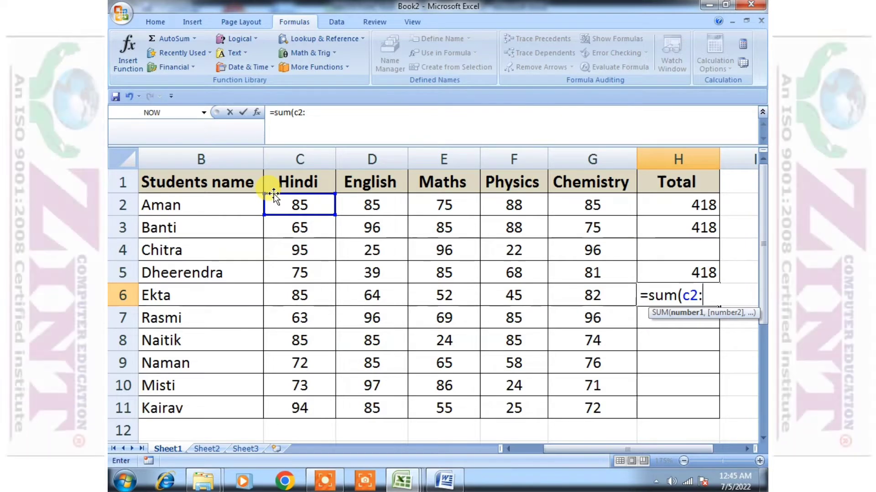
pyautogui.write('g2')
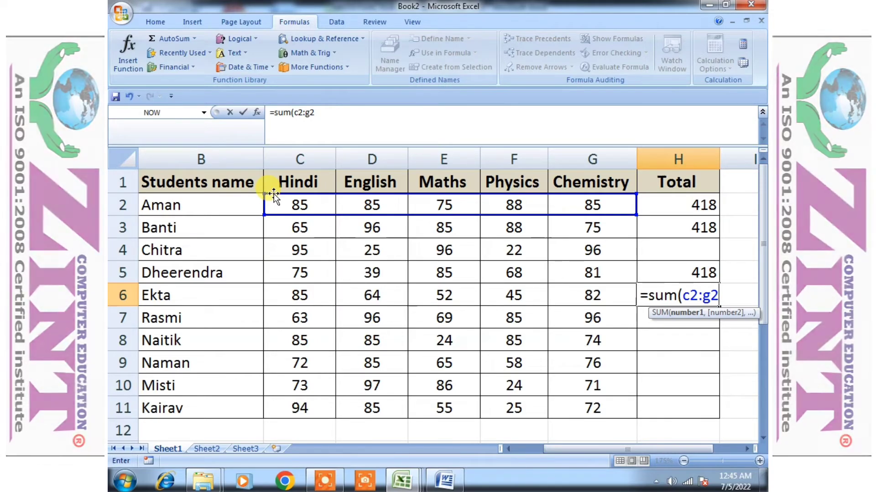
pyautogui.press('Return')
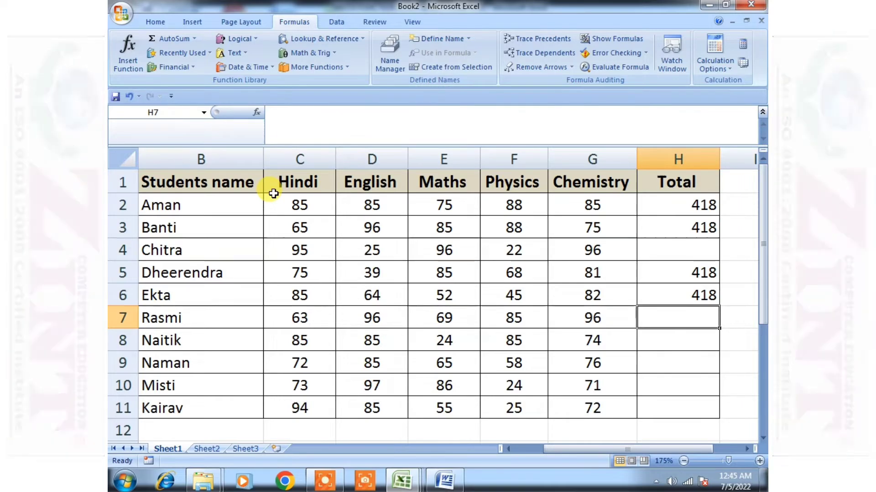
# Discard the entry begun in H7 and clear the totals in H2:H3
pyautogui.write('=')
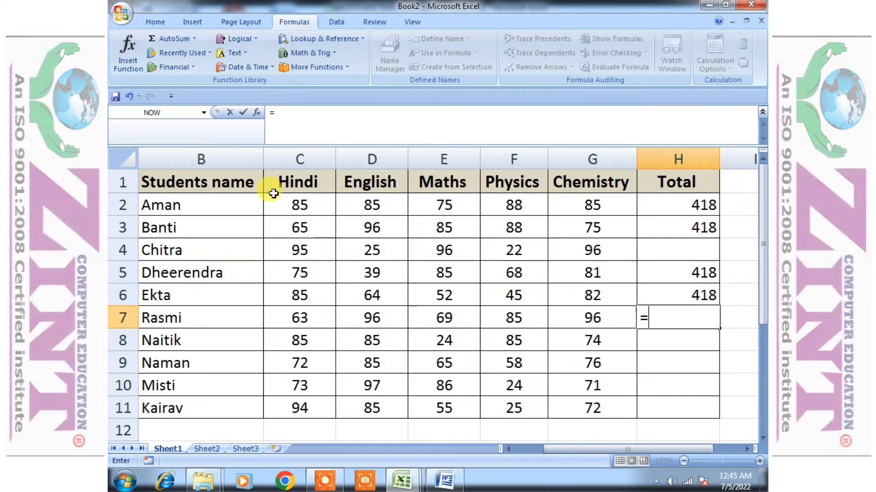
pyautogui.press('BackSpace')
pyautogui.press('Up')
pyautogui.press('Up')
pyautogui.press('Up')
pyautogui.press('Up')
pyautogui.press('Up')
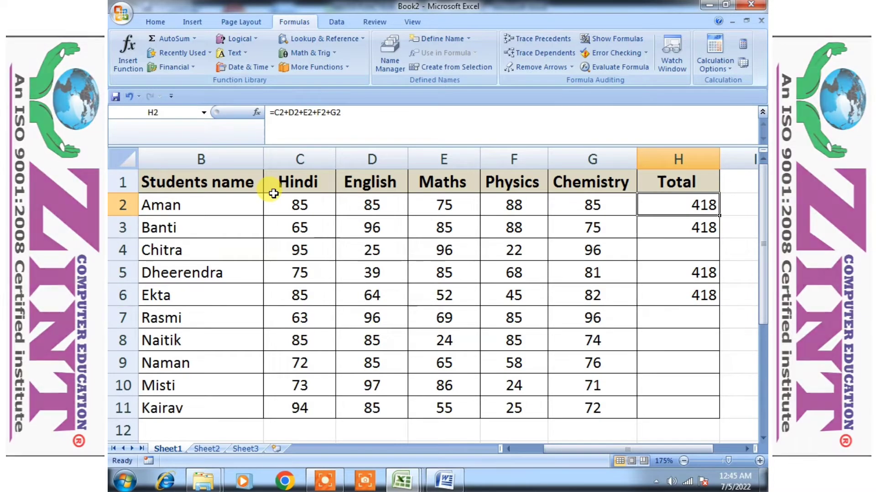
pyautogui.hotkey('shift', 'Down')
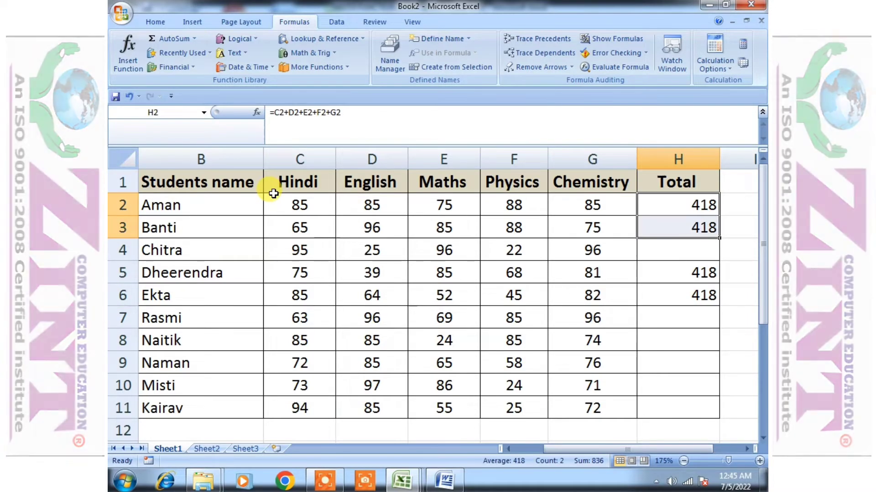
pyautogui.press('Delete')
# Clear the remaining Total formulas in H5 and H6
pyautogui.press('Down')
pyautogui.press('Down')
pyautogui.press('Down')
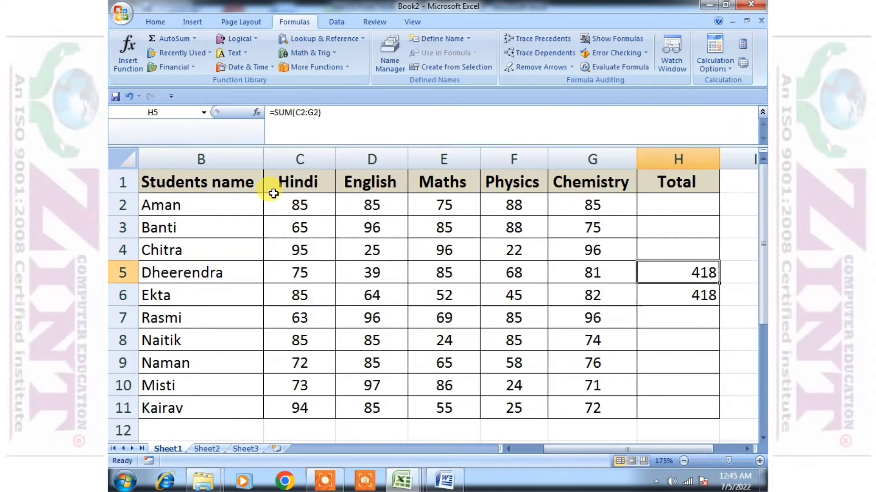
pyautogui.press('Delete')
pyautogui.press('Down')
pyautogui.press('Delete')
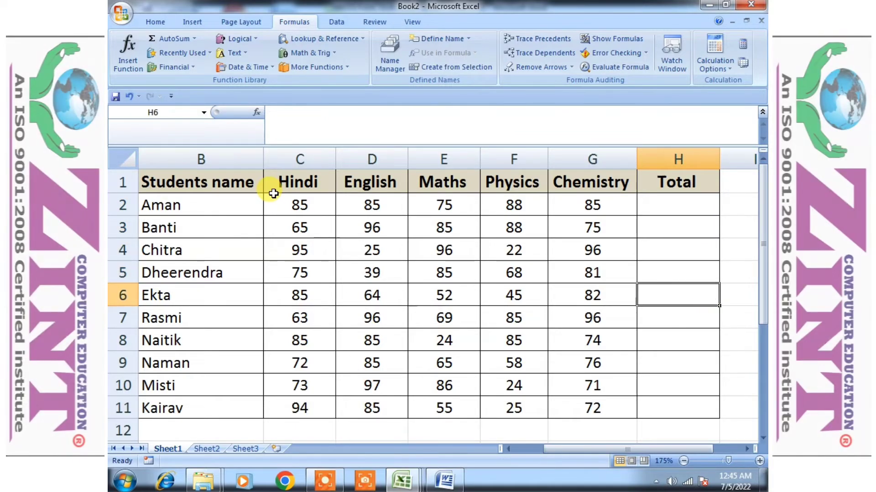
# Start a SUM formula in H2 and anchor its range at Hindi cell C2
pyautogui.press('Up')
pyautogui.press('Up')
pyautogui.press('Up')
pyautogui.press('Up')
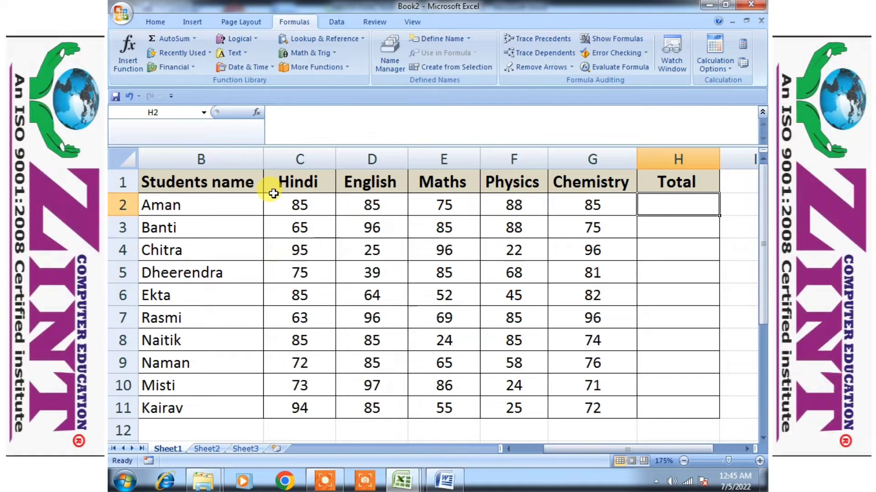
pyautogui.write('=s')
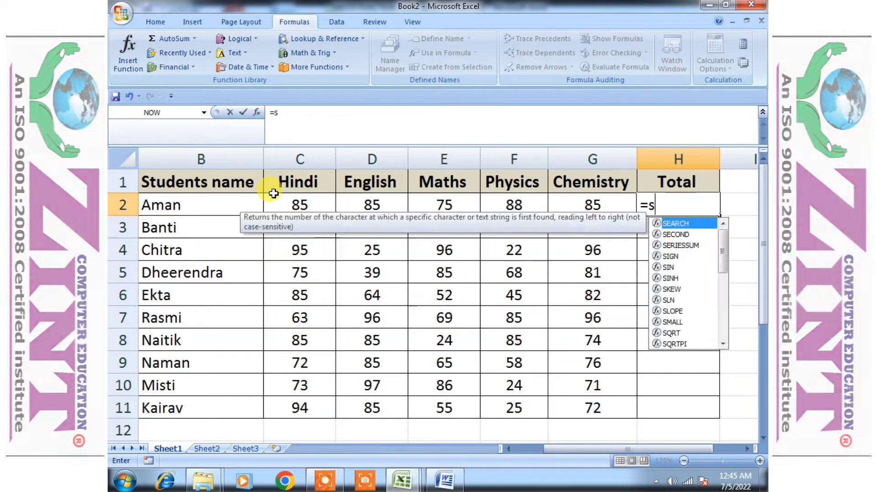
pyautogui.write('um(')
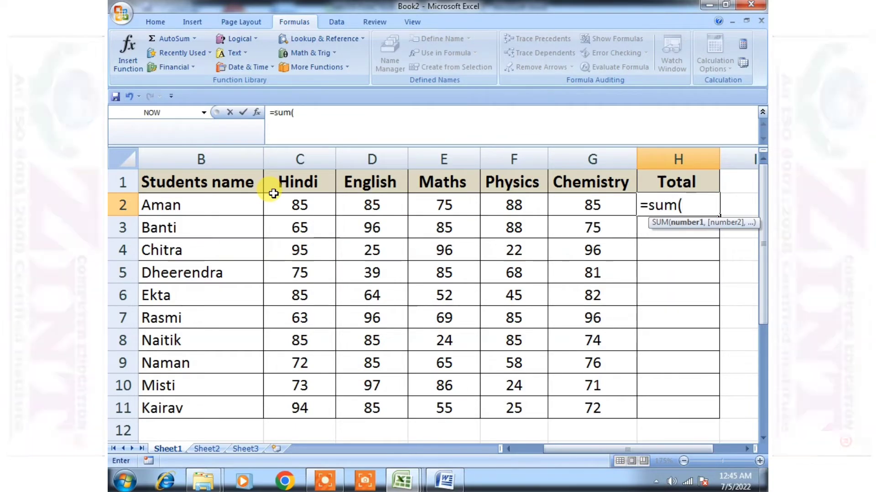
pyautogui.press('Left')
pyautogui.press('Left')
pyautogui.press('Left')
pyautogui.press('Left')
pyautogui.press('Left')
pyautogui.press('Left')
pyautogui.press('Right')
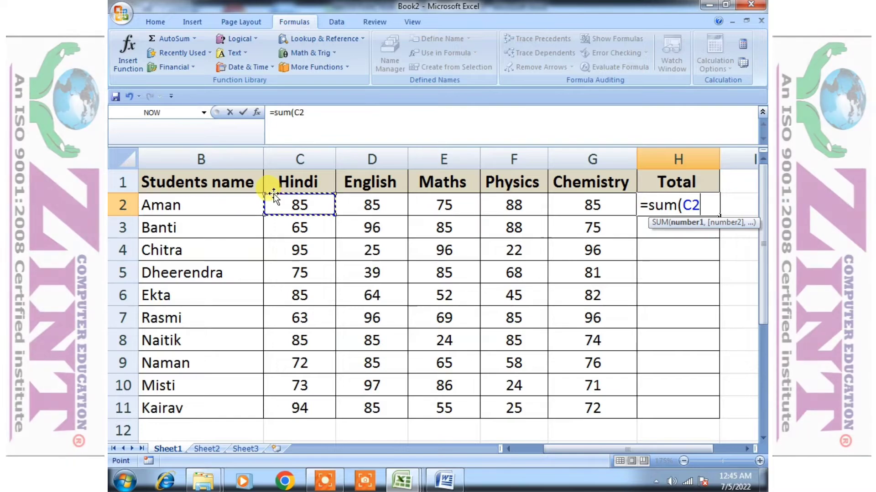
# Extend the range across to Chemistry cell G2 and enter H2's formula =sum(C2:G2)
pyautogui.hotkey('shift', 'Right')
pyautogui.hotkey('shift', 'Right')
pyautogui.hotkey('shift', 'Right')
pyautogui.hotkey('shift', 'Right')
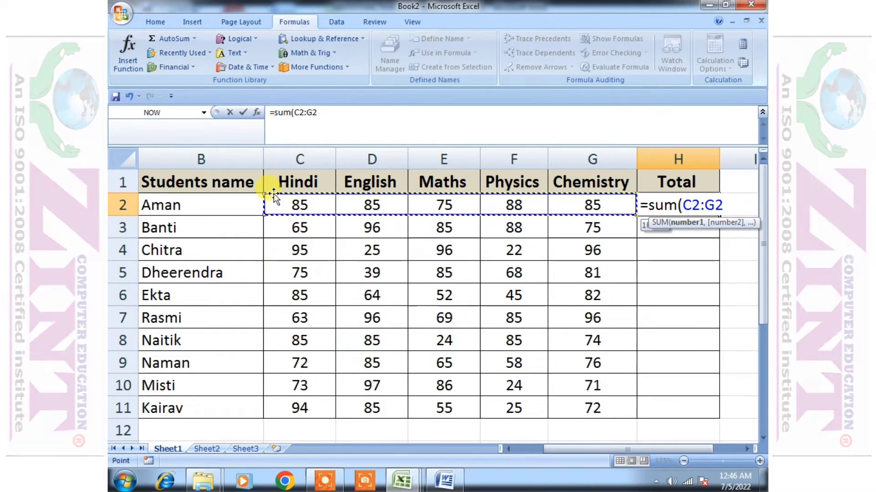
pyautogui.write(')')
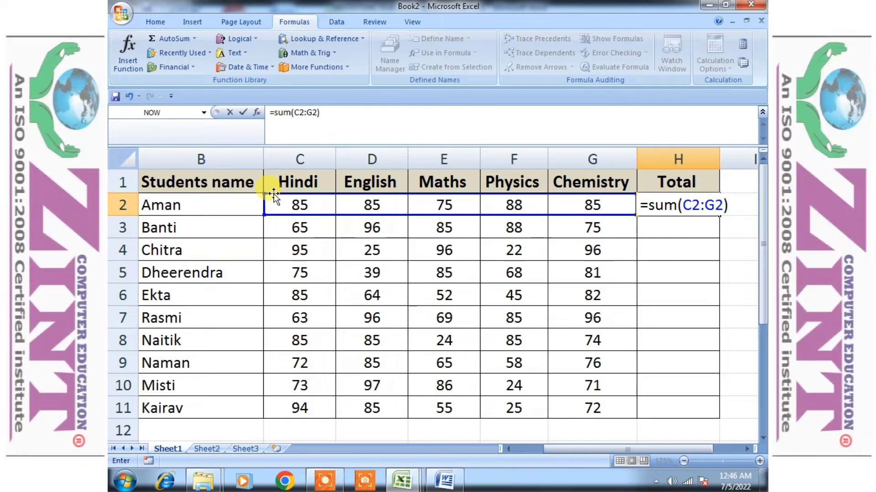
pyautogui.press('Return')
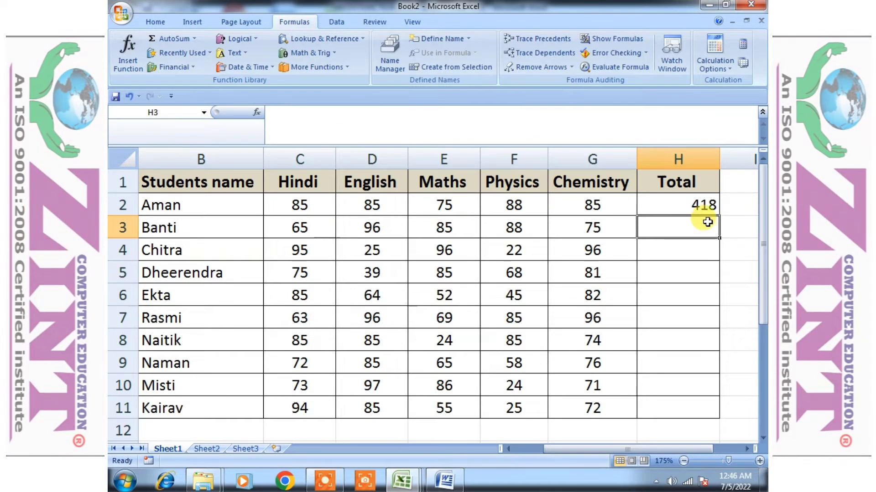
# Examine the SUM formula in H2 and the Total cells below it down to H11
pyautogui.click(669, 208)
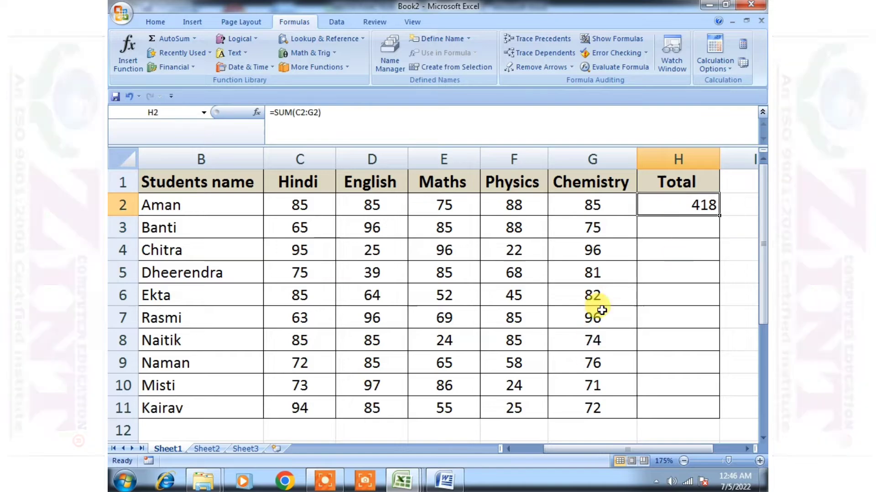
pyautogui.click(705, 231)
pyautogui.click(702, 206)
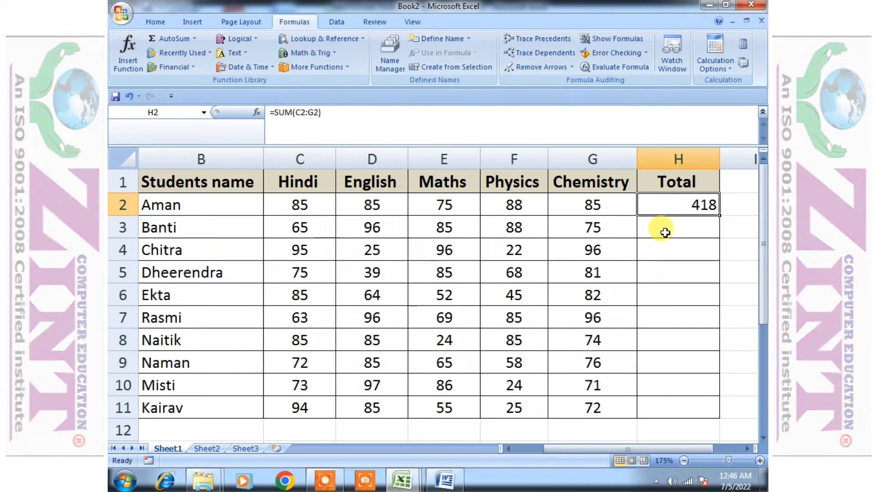
pyautogui.click(668, 268)
pyautogui.click(687, 415)
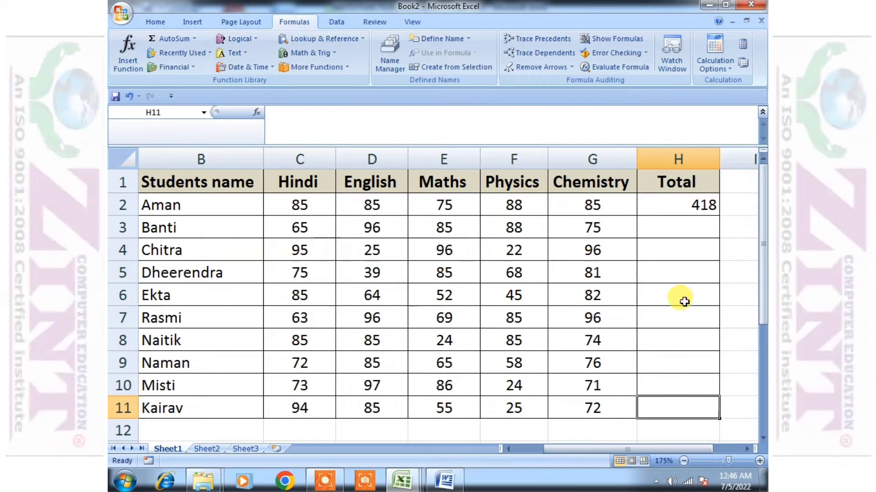
pyautogui.click(692, 226)
pyautogui.click(691, 245)
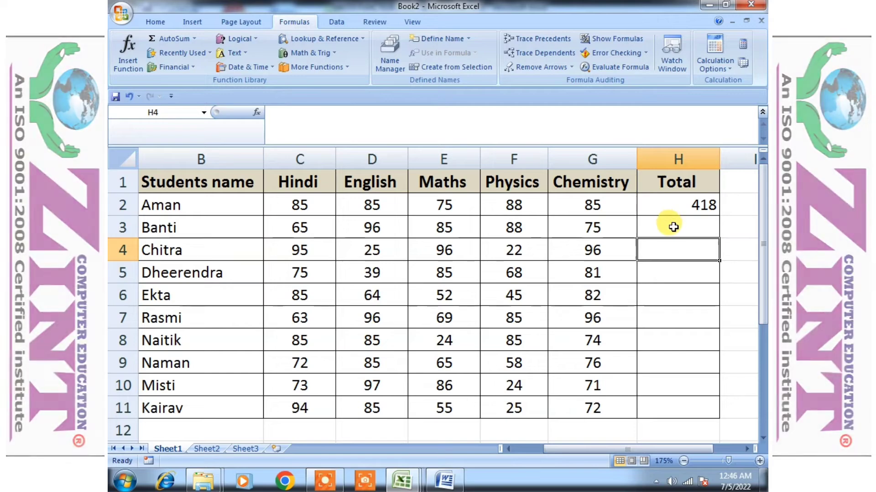
pyautogui.click(686, 204)
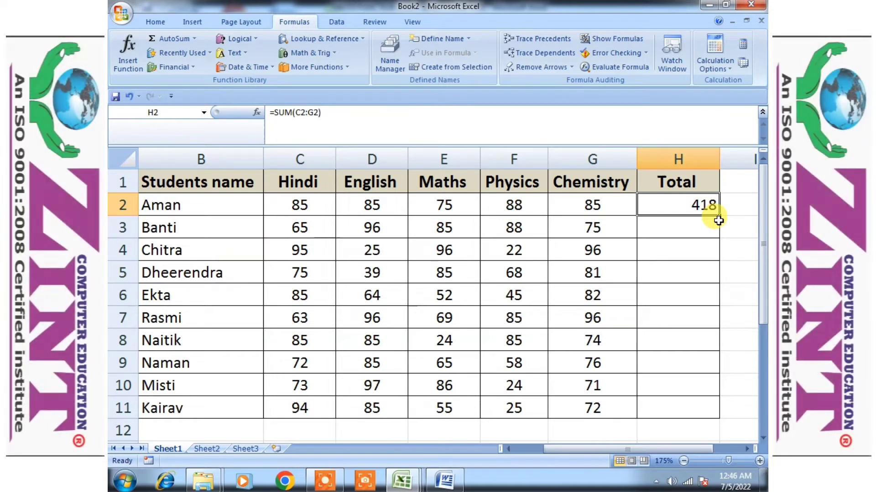
# Enter a SUM formula in H3 that totals the row's marks from C3 to G3
pyautogui.click(684, 227)
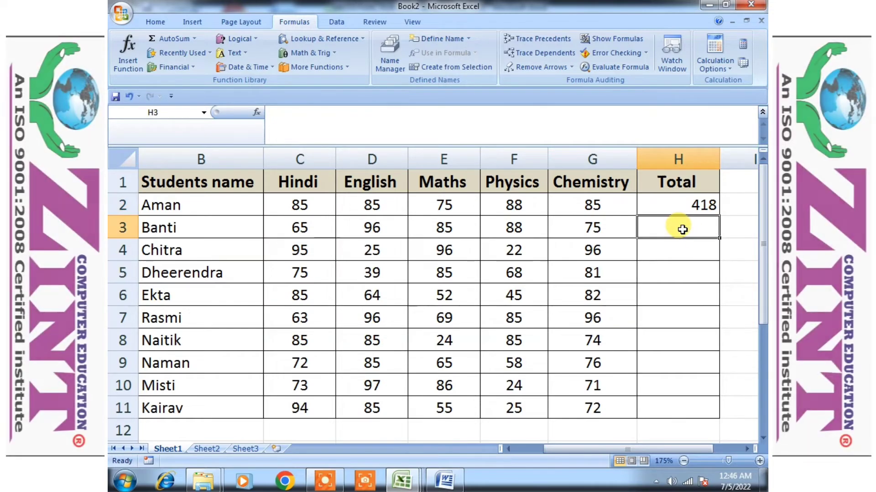
pyautogui.write('=sum(')
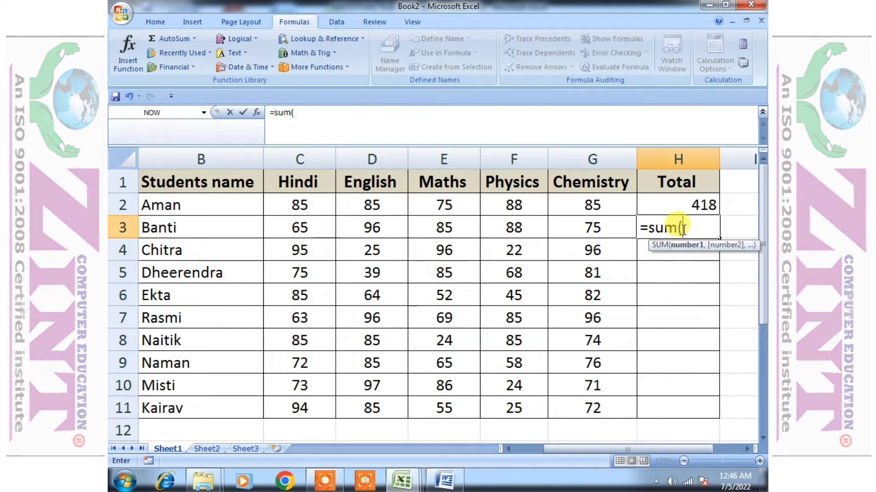
pyautogui.press('Left')
pyautogui.press('Left')
pyautogui.press('Left')
pyautogui.press('Left')
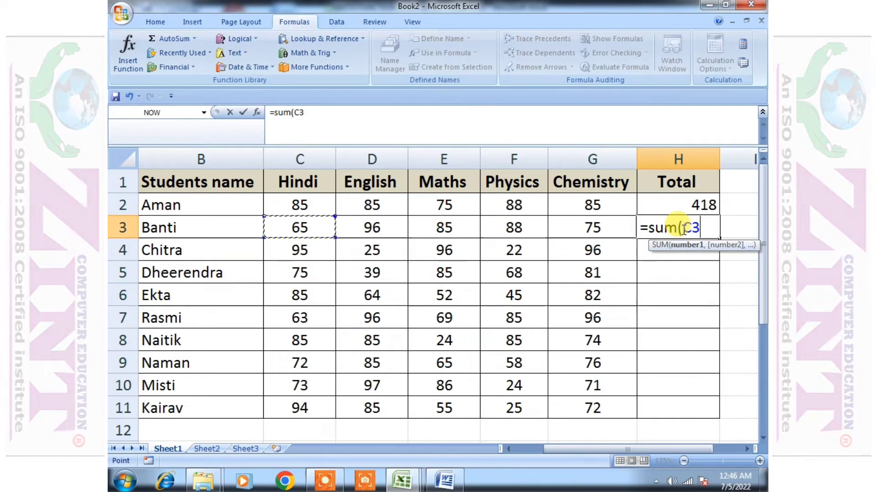
pyautogui.hotkey('shift', 'Right')
pyautogui.hotkey('shift', 'Right')
pyautogui.hotkey('shift', 'Right')
pyautogui.hotkey('shift', 'Right')
pyautogui.write(')')
pyautogui.press('Return')
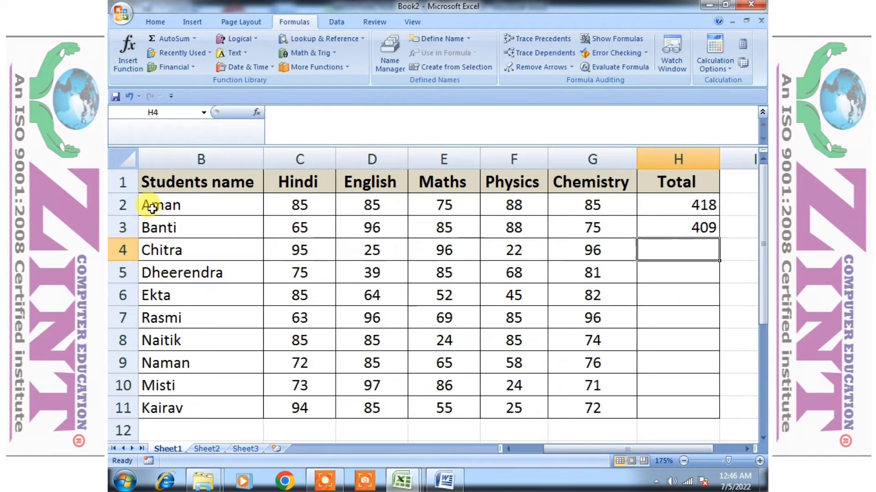
pyautogui.scroll(-5, 182, 318)
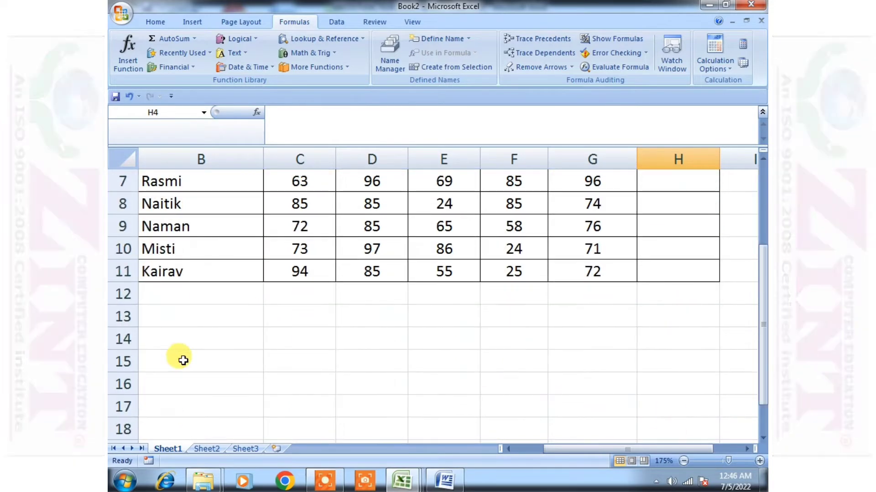
pyautogui.scroll(5, 216, 302)
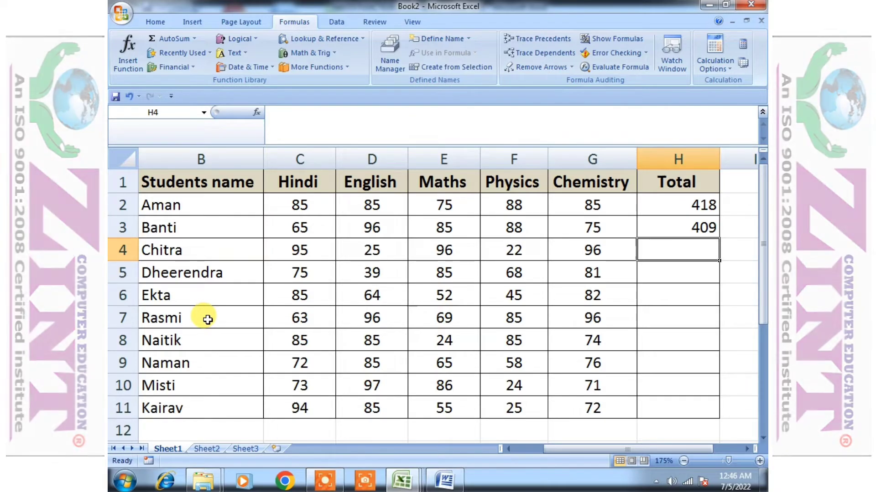
pyautogui.scroll(-1, 400, 289)
pyautogui.scroll(1, 513, 379)
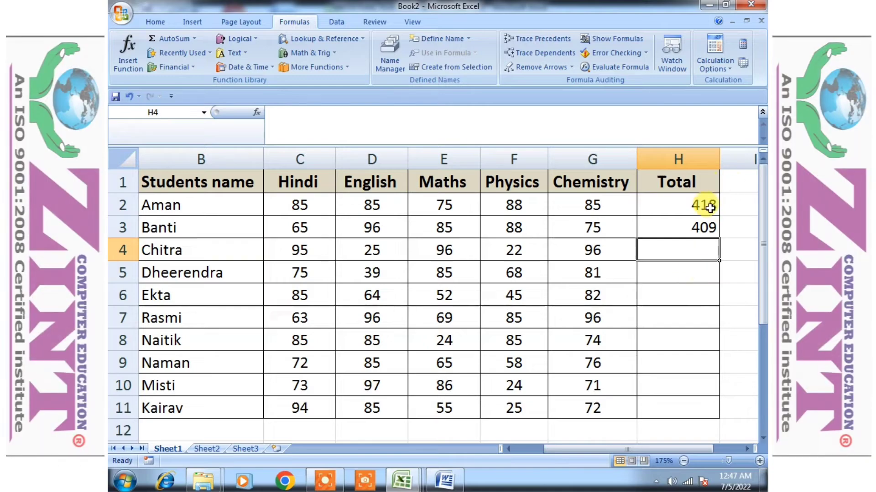
# Clear the SUM formula from Total cell H3
pyautogui.click(702, 231)
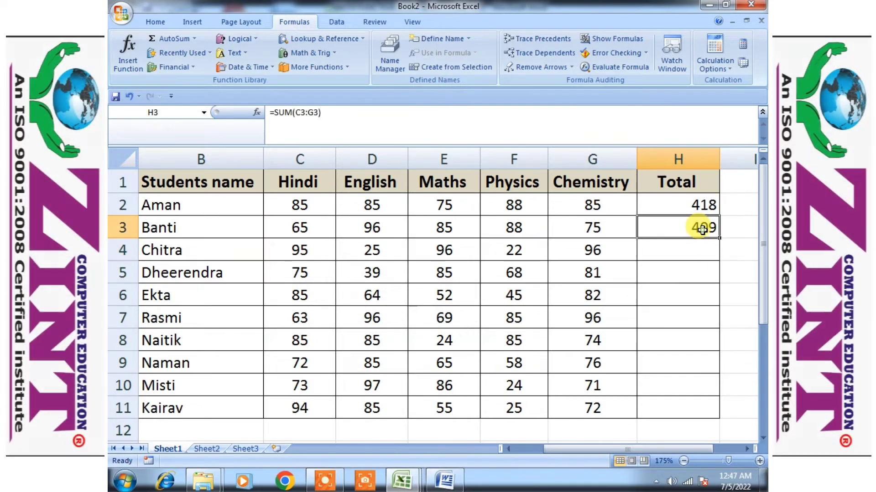
pyautogui.press('Delete')
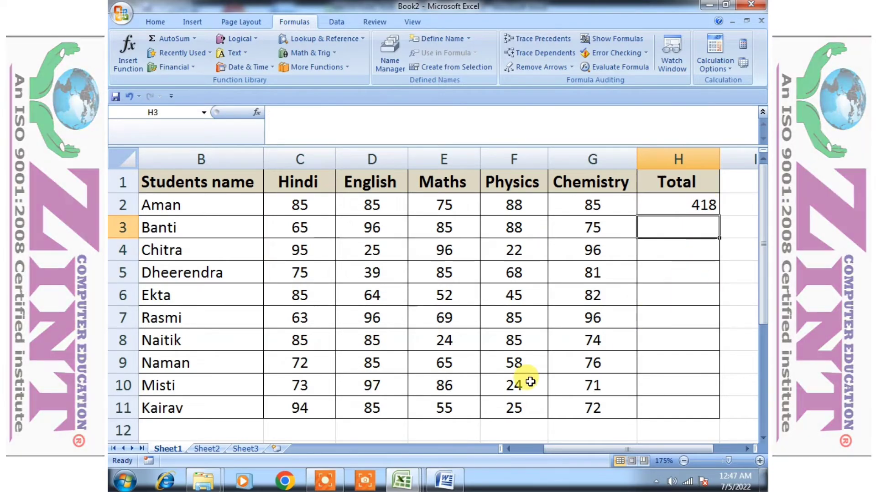
pyautogui.scroll(-6, 323, 293)
pyautogui.click(308, 266)
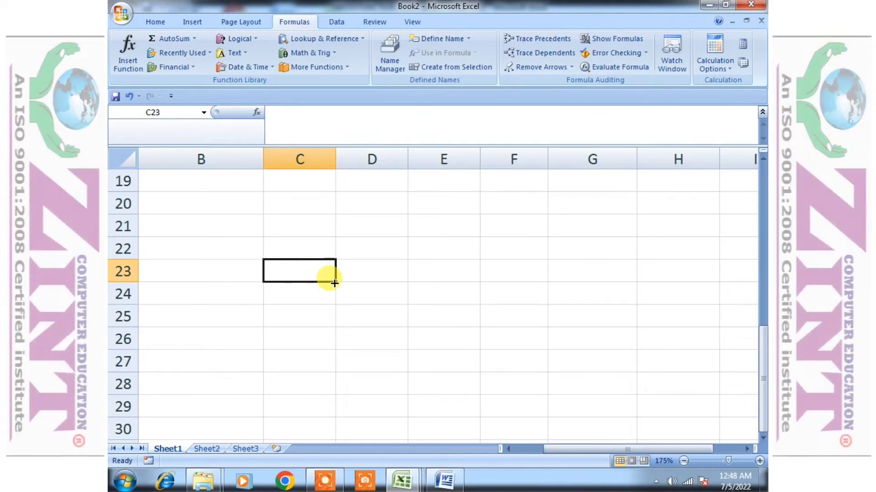
pyautogui.scroll(6, 450, 309)
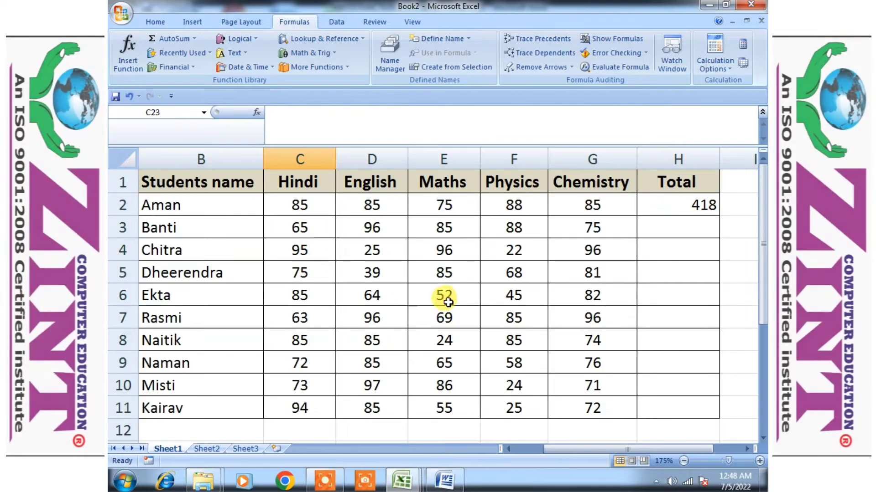
# Fill the SUM formula from H2 down the Total column to H11
pyautogui.click(697, 206)
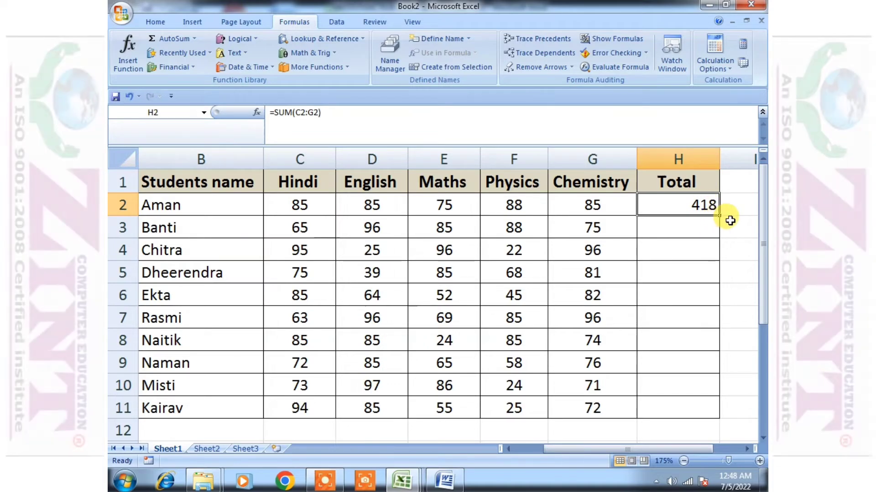
pyautogui.click(677, 254)
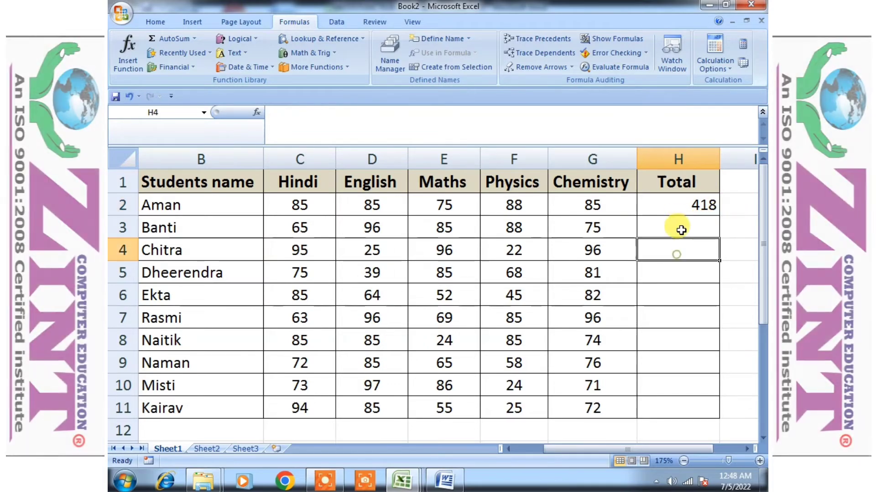
pyautogui.click(681, 207)
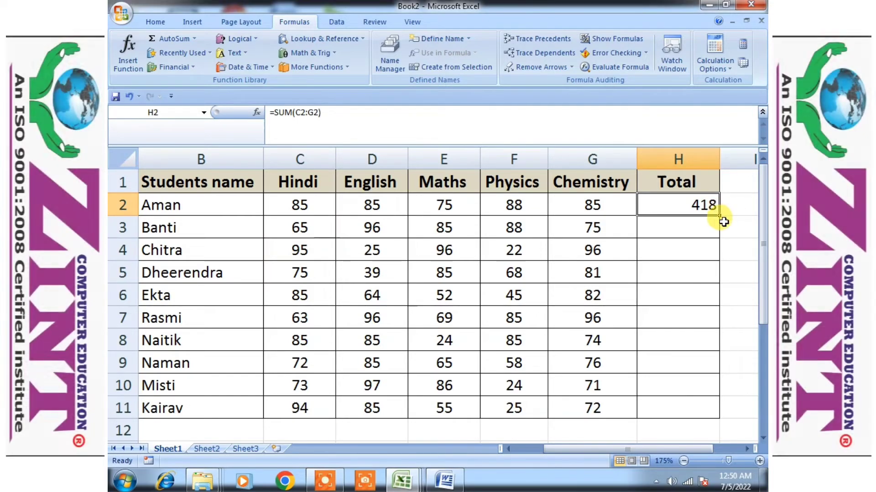
pyautogui.moveTo(720, 216)
pyautogui.mouseDown()
pyautogui.moveTo(714, 254)
pyautogui.moveTo(719, 219)
pyautogui.mouseUp()
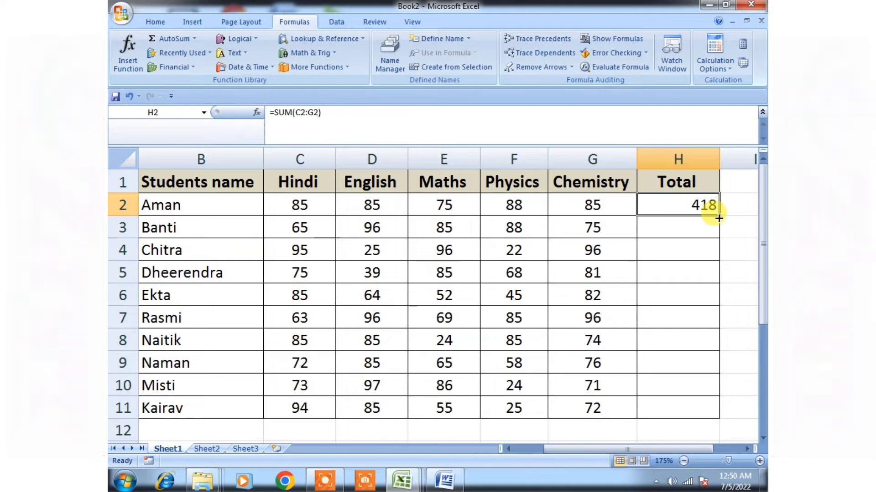
pyautogui.moveTo(719, 218); pyautogui.dragTo(720, 416)
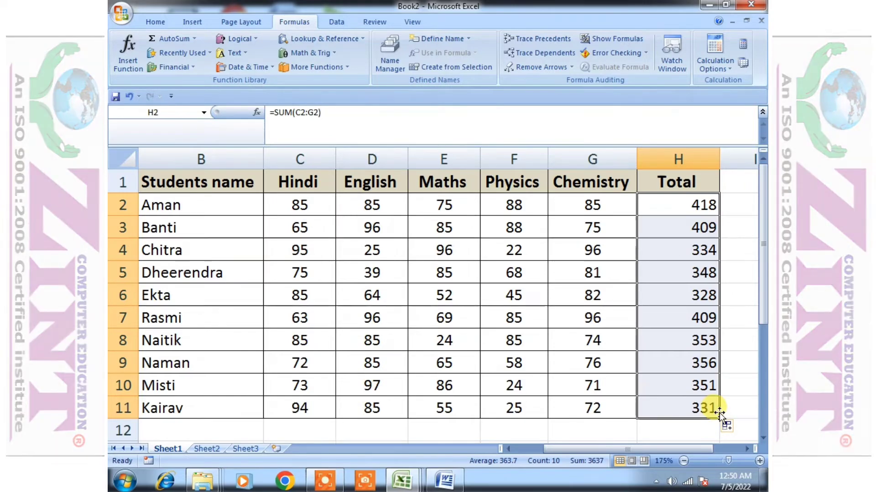
# Show formulas instead of results on the sheet and examine the SUM ranges in the Total column
pyautogui.click(711, 378)
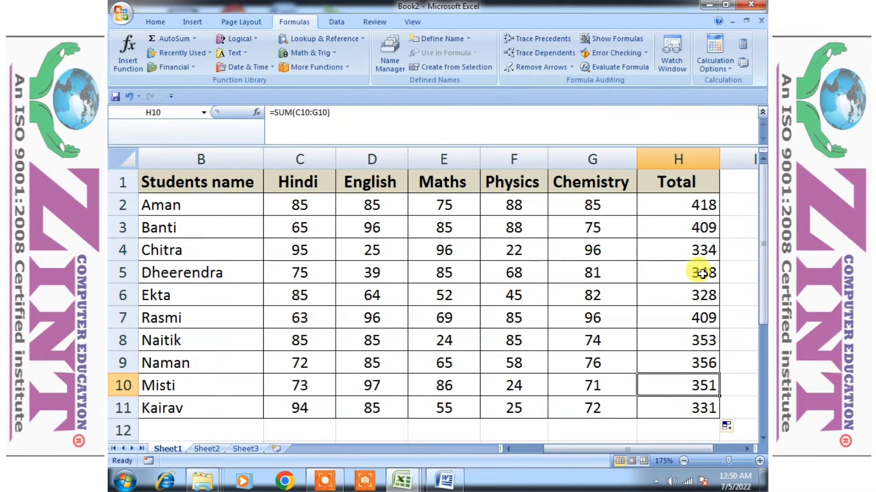
pyautogui.click(694, 204)
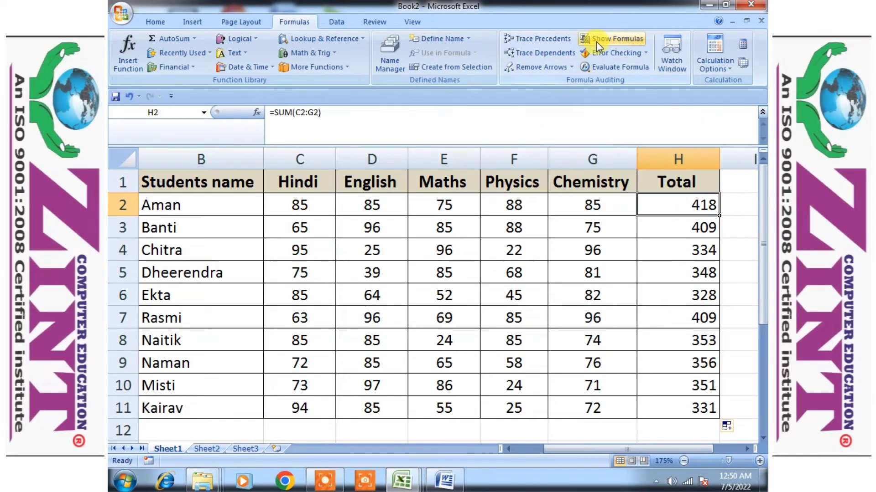
pyautogui.click(596, 40)
pyautogui.moveTo(614, 449); pyautogui.dragTo(759, 452)
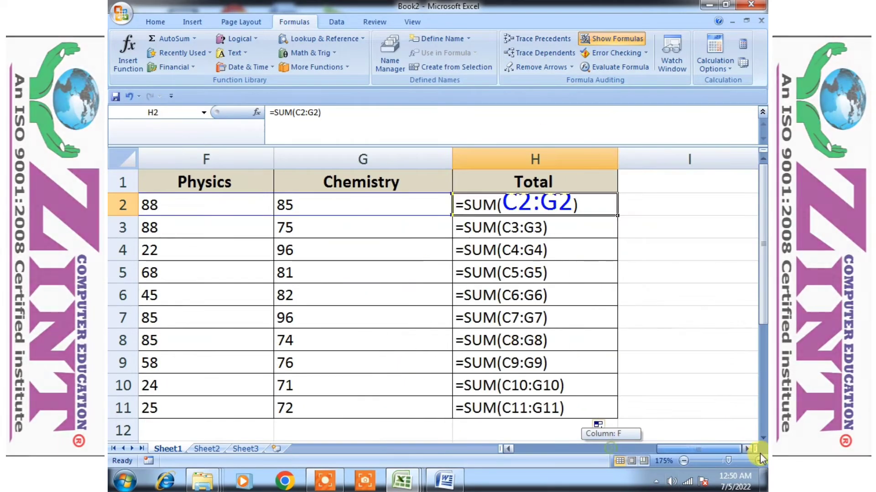
pyautogui.click(693, 264)
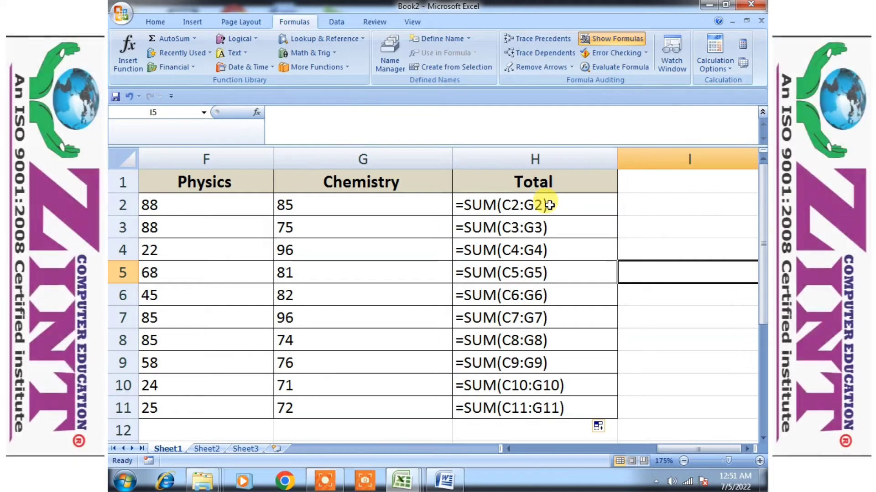
# Clear the filled SUM formulas from H3 to H11, keeping only the one in H2
pyautogui.click(731, 70)
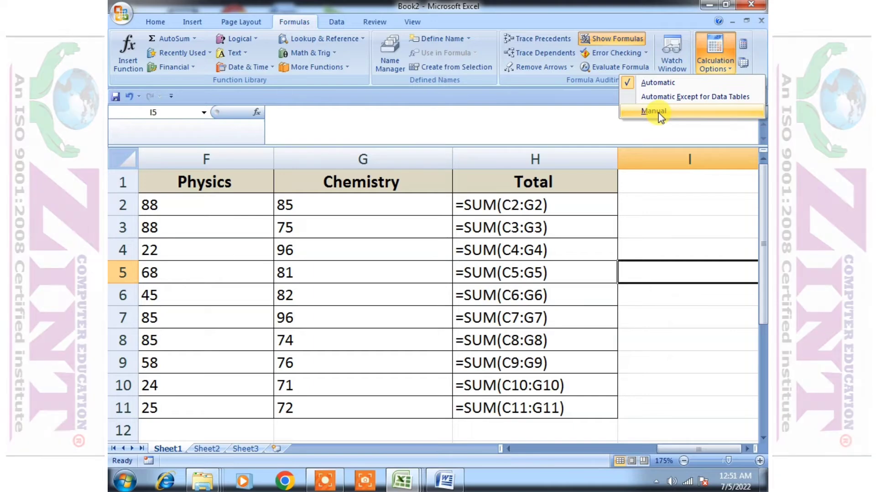
pyautogui.click(554, 223)
pyautogui.moveTo(553, 205); pyautogui.dragTo(549, 407)
pyautogui.moveTo(531, 227); pyautogui.dragTo(546, 407)
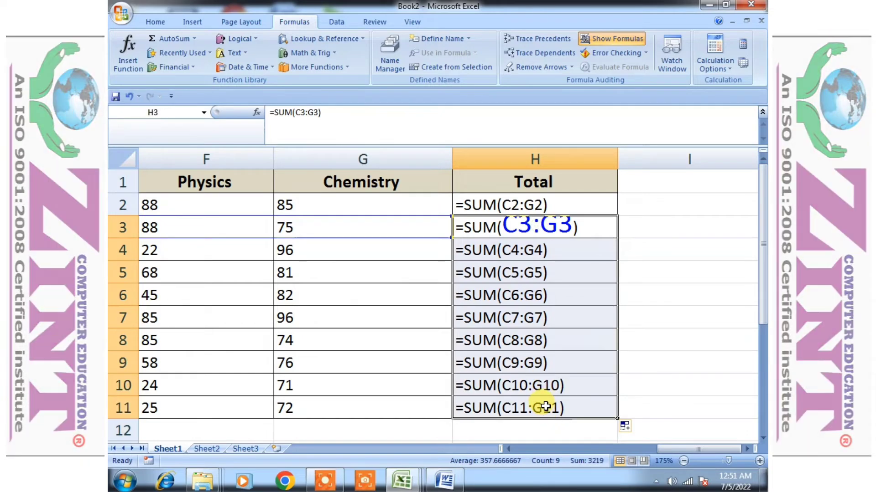
pyautogui.press('Delete')
# Set the calculation option to Manual and fill H2's SUM formula down to H11
pyautogui.click(538, 205)
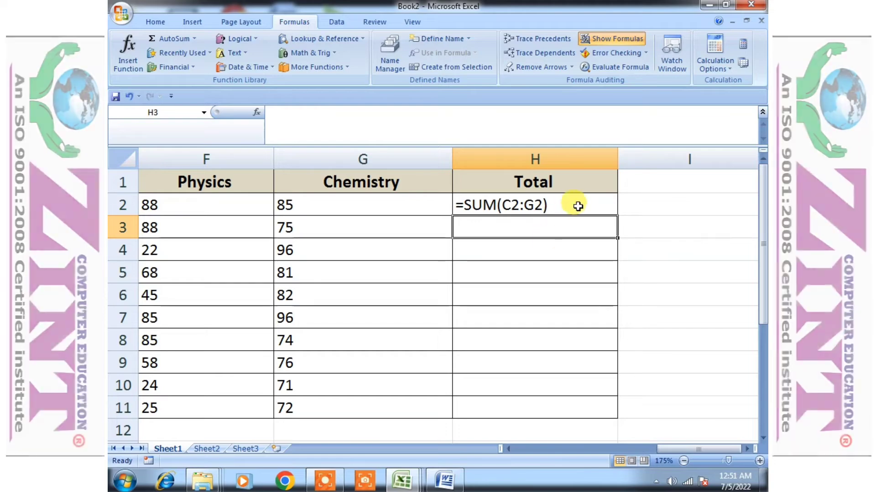
pyautogui.click(578, 206)
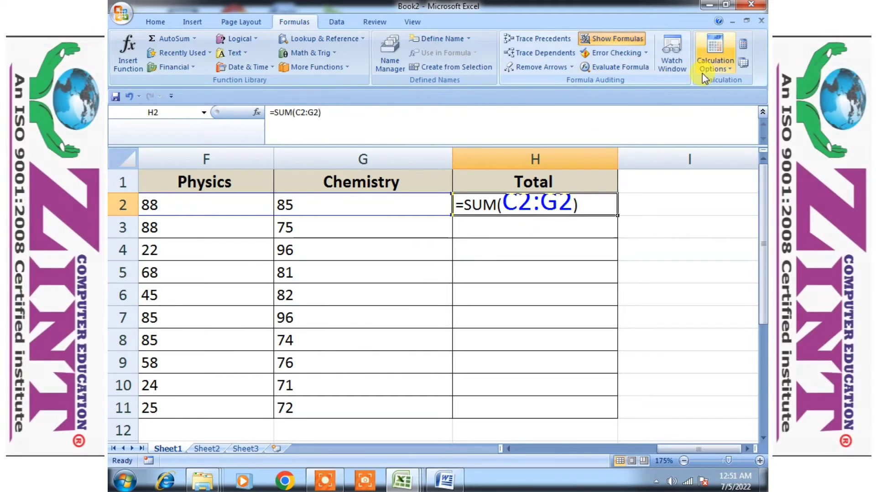
pyautogui.click(715, 68)
pyautogui.click(666, 111)
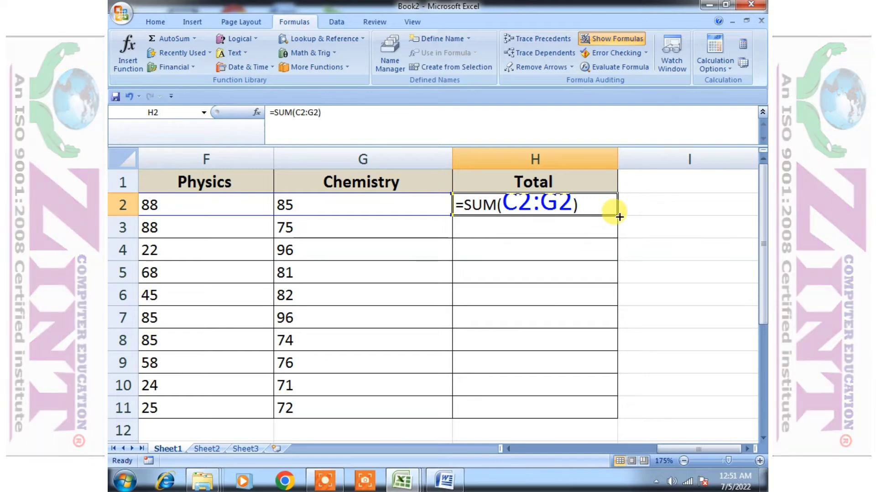
pyautogui.moveTo(617, 218); pyautogui.dragTo(601, 412)
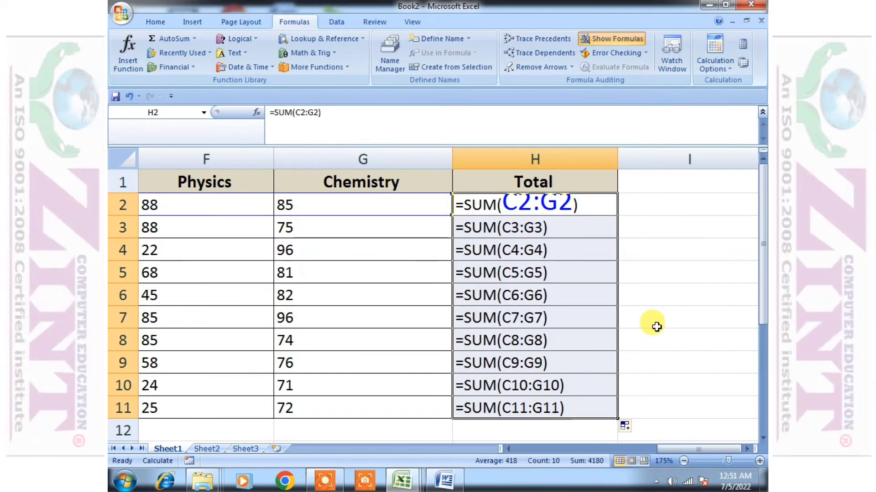
pyautogui.click(669, 294)
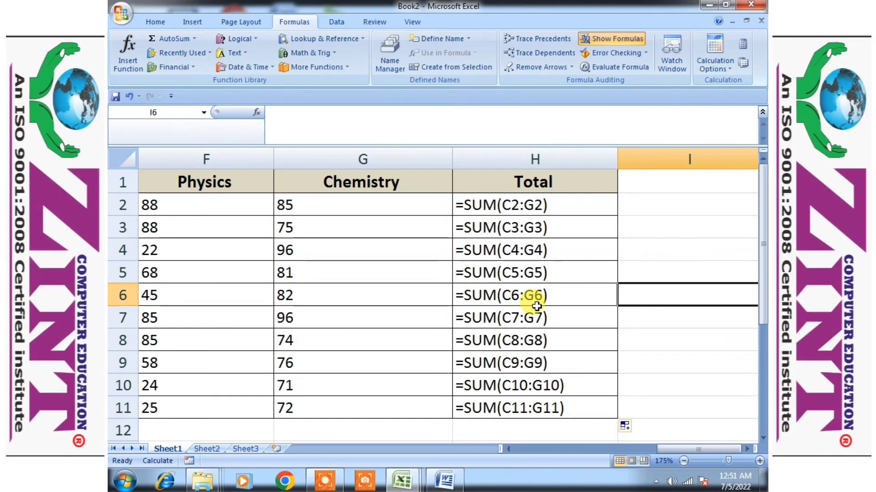
# Switch the sheet back to showing results and compare the Total cells between H2 and H8 with their formulas
pyautogui.hotkey('ctrl', '`')
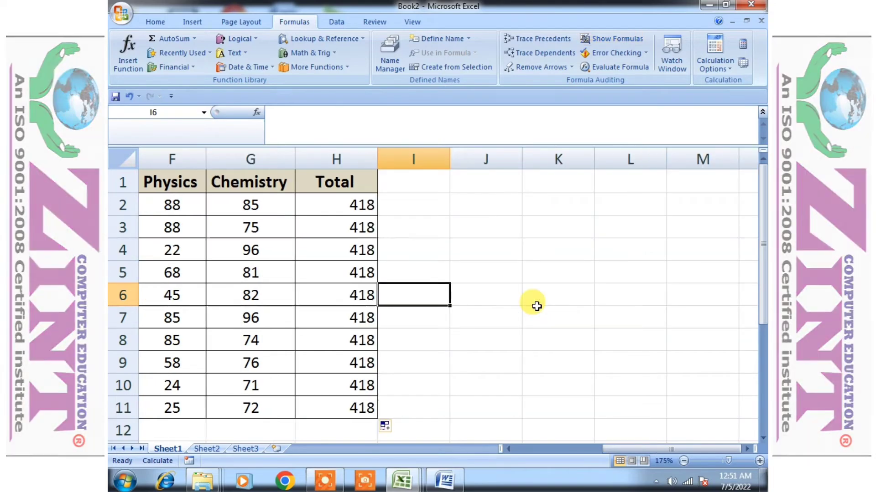
pyautogui.click(336, 241)
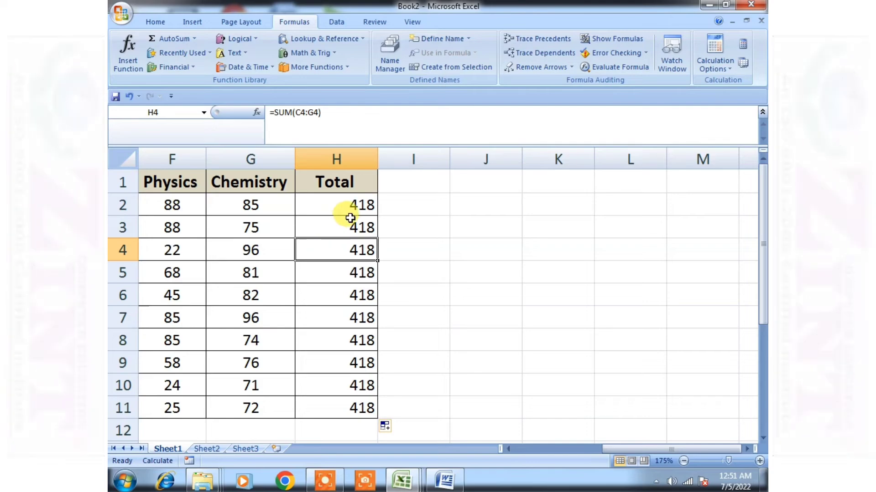
pyautogui.moveTo(350, 234); pyautogui.dragTo(349, 232)
pyautogui.click(336, 288)
pyautogui.click(363, 339)
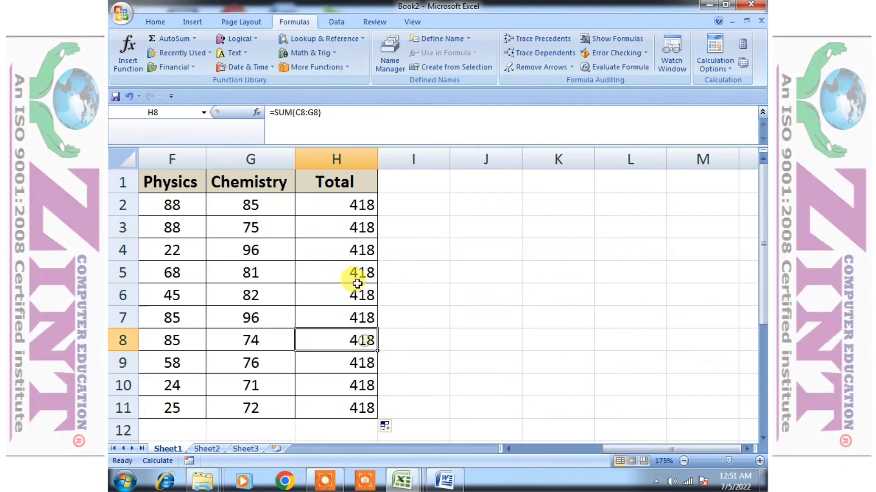
pyautogui.click(356, 277)
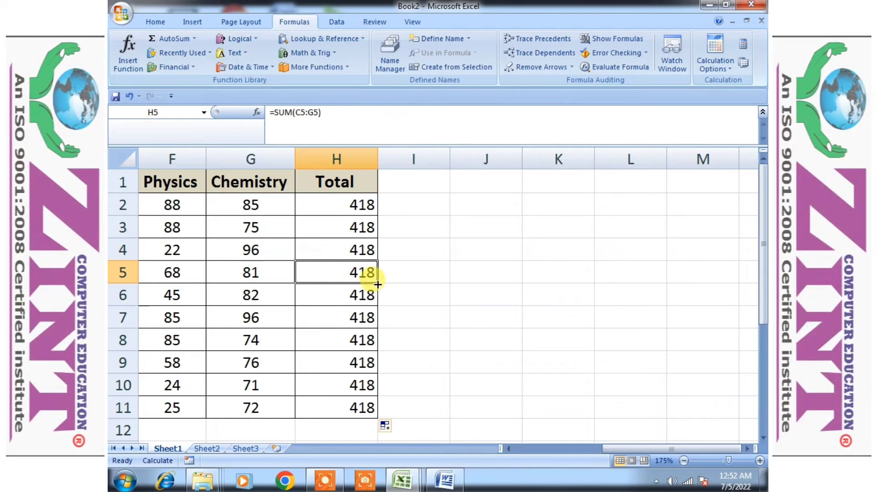
pyautogui.click(370, 208)
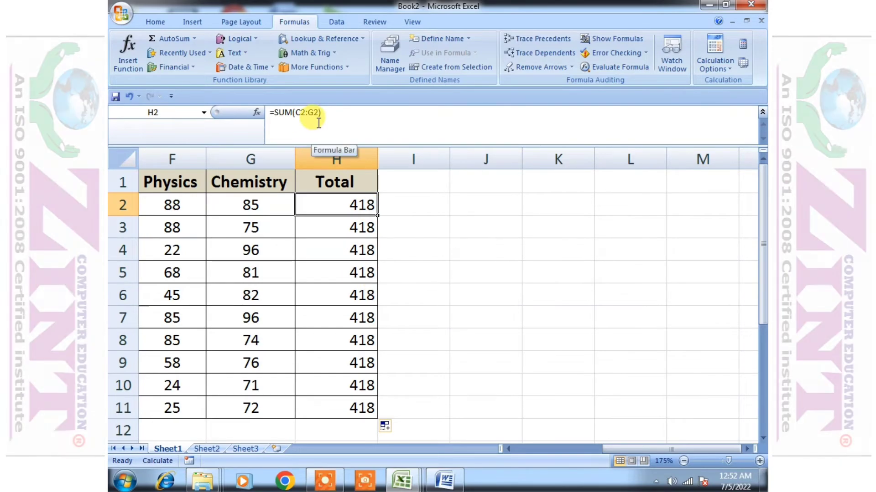
# Recalculate H3 by re-entering its existing formula =SUM(C3:G3)
pyautogui.click(345, 226)
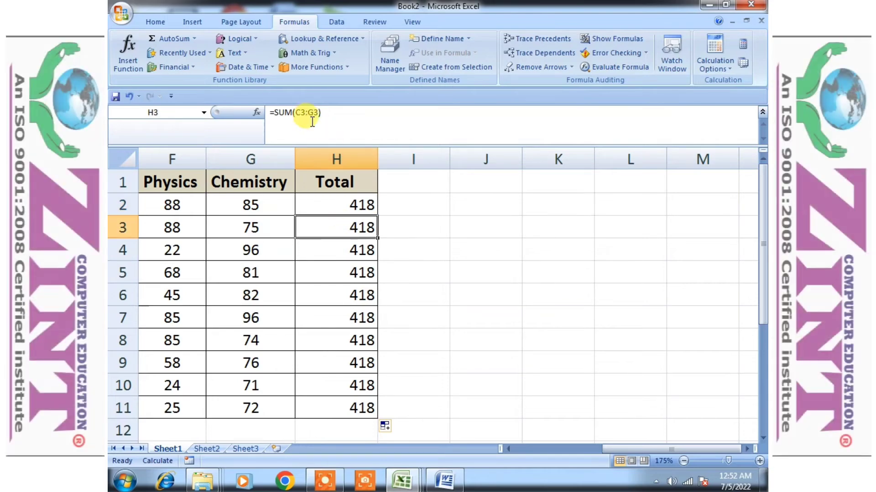
pyautogui.doubleClick(345, 218)
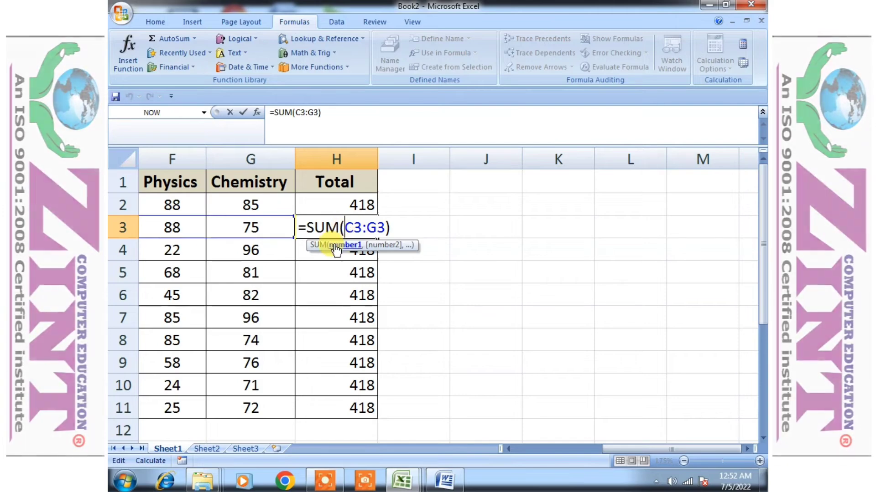
pyautogui.press('Return')
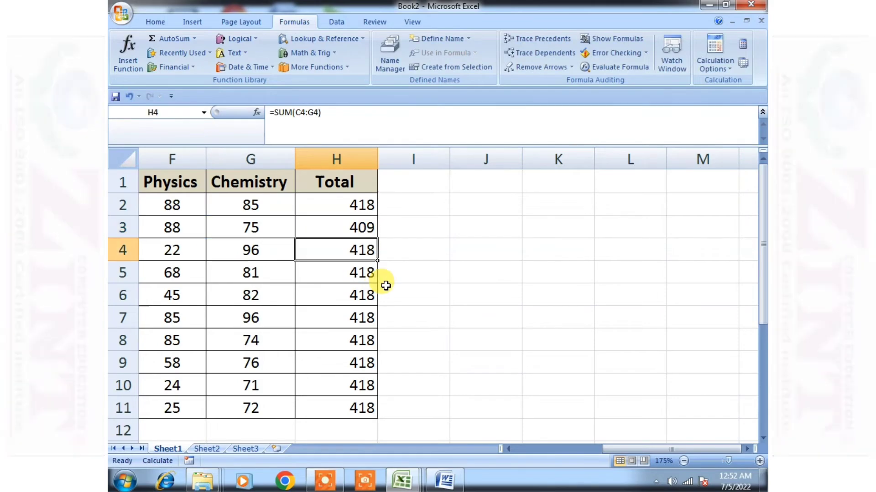
# Review the Total column's formulas and the active calculation option, then return to results and compare H3 with H4 to H10
pyautogui.hotkey('ctrl', '`')
pyautogui.press('Down')
pyautogui.press('Down')
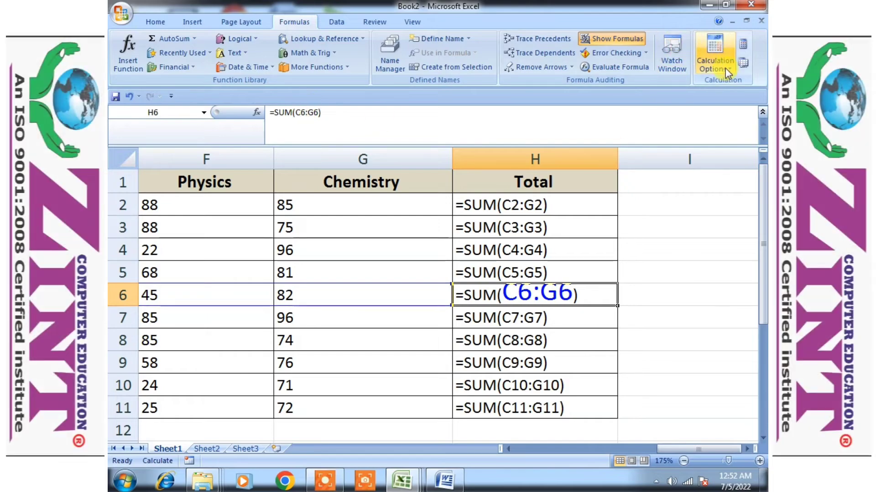
pyautogui.click(728, 73)
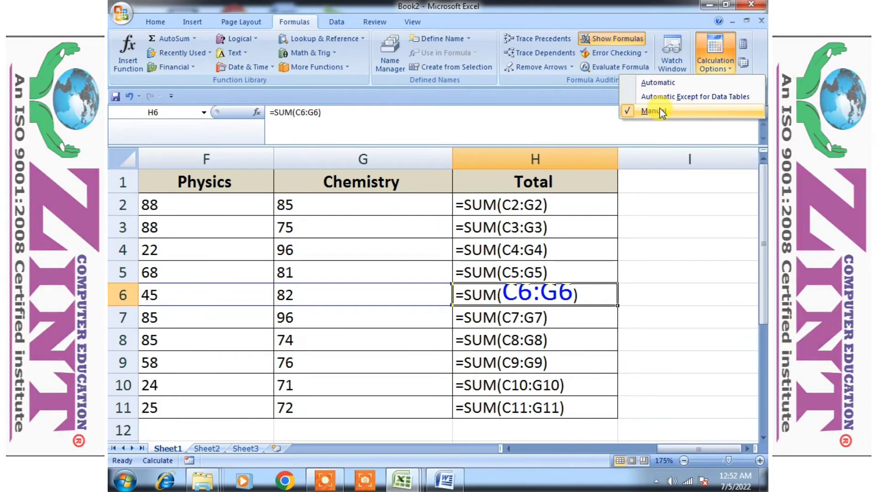
pyautogui.click(603, 247)
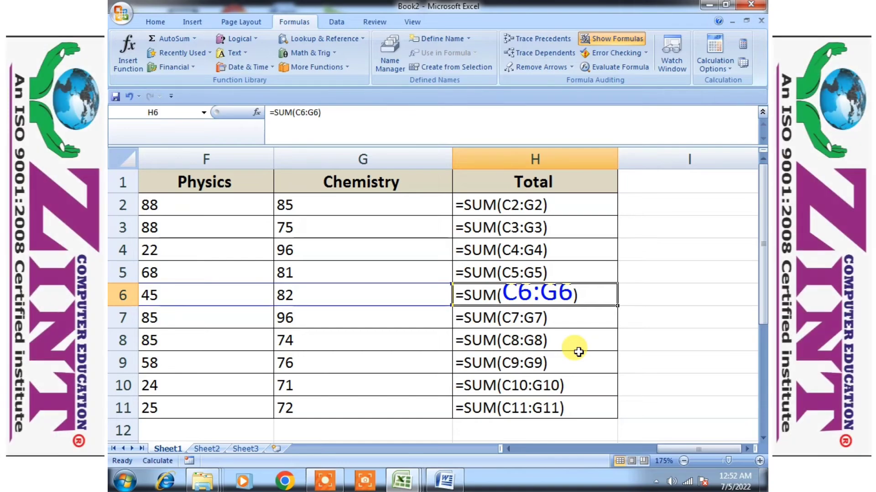
pyautogui.press('Down')
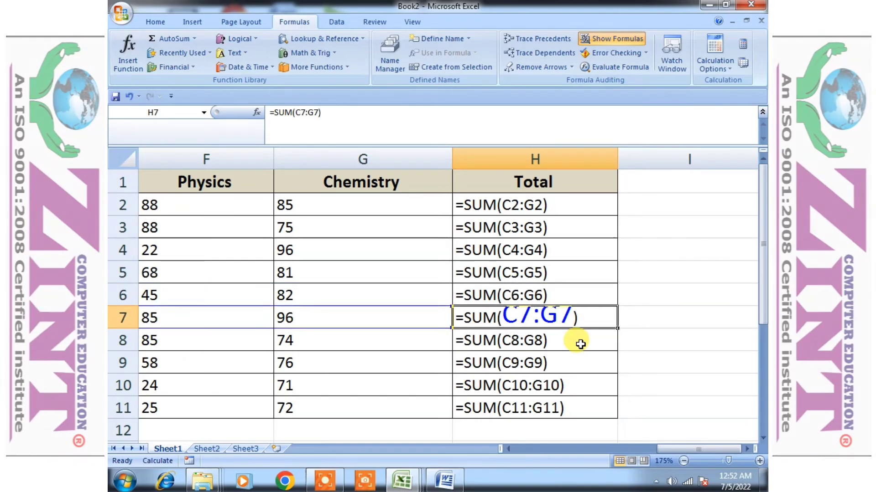
pyautogui.hotkey('ctrl', '`')
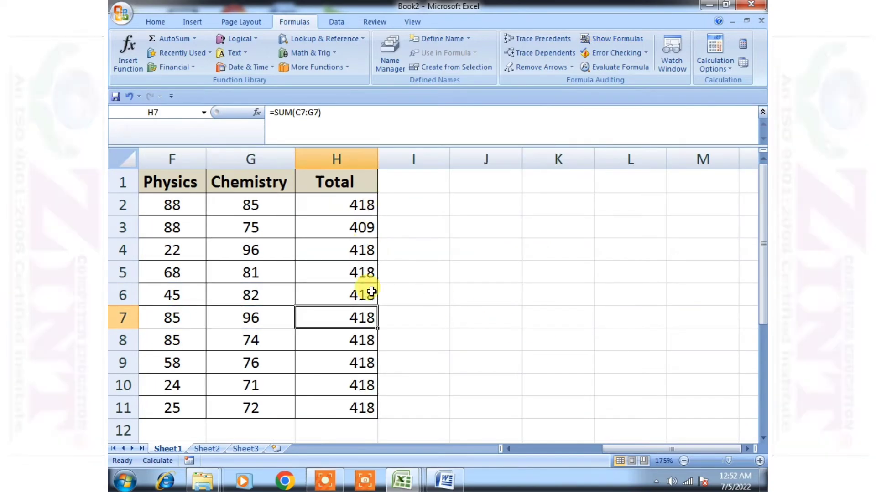
pyautogui.moveTo(361, 251); pyautogui.dragTo(354, 390)
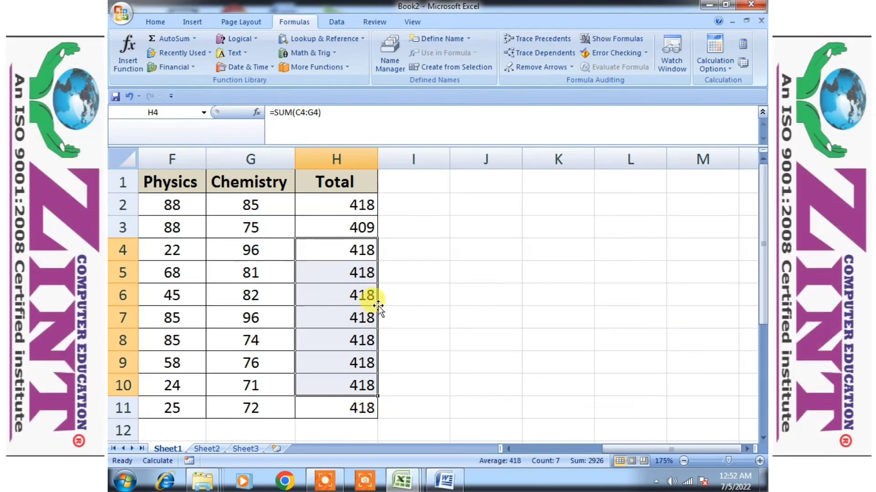
pyautogui.click(367, 228)
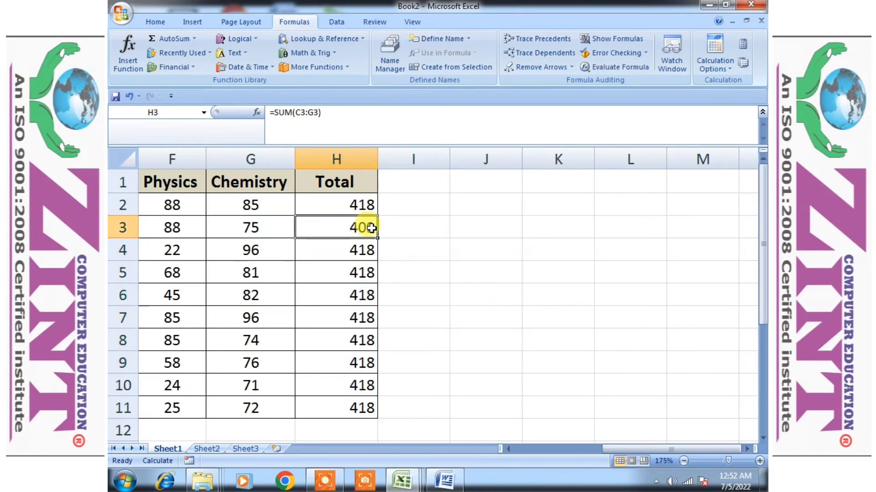
# Clear H3, refill H2's SUM formula down to H11, and check the formulas in H5 and H9
pyautogui.press('Delete')
pyautogui.click(370, 205)
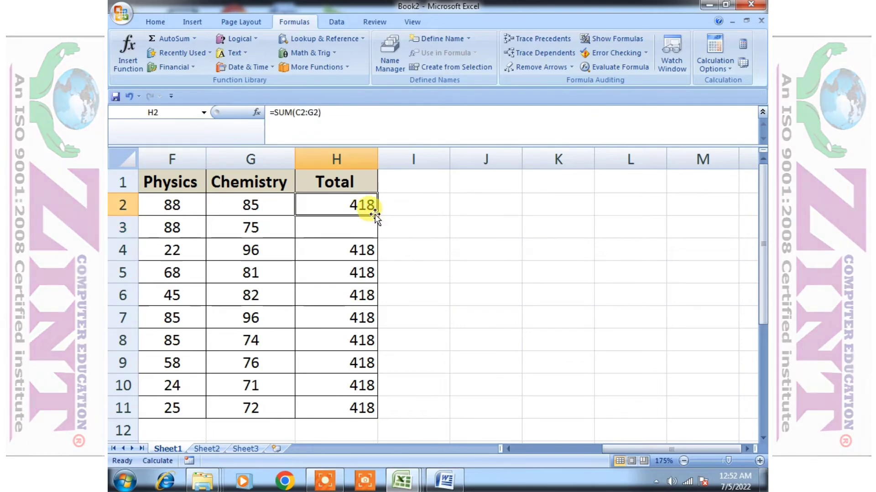
pyautogui.moveTo(374, 214); pyautogui.dragTo(367, 416)
pyautogui.click(399, 295)
pyautogui.click(358, 269)
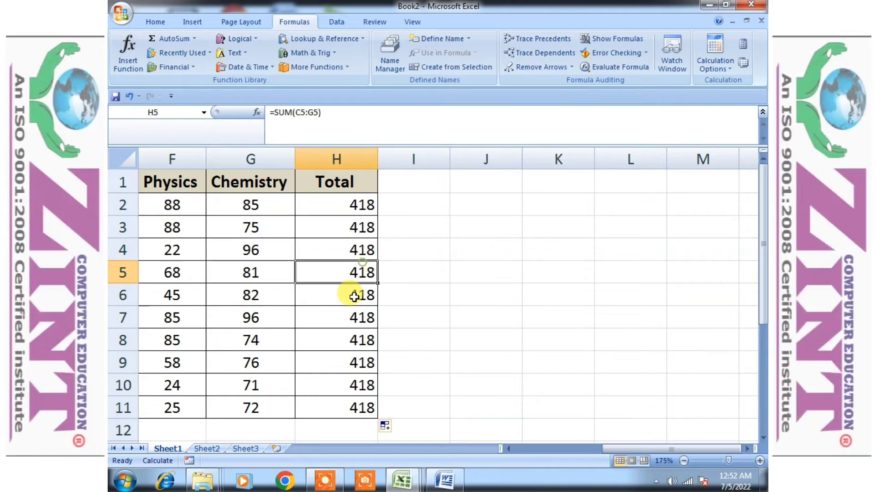
pyautogui.click(361, 358)
# Set the calculation option to Automatic and check the Total column down to H11
pyautogui.moveTo(628, 453); pyautogui.dragTo(540, 450)
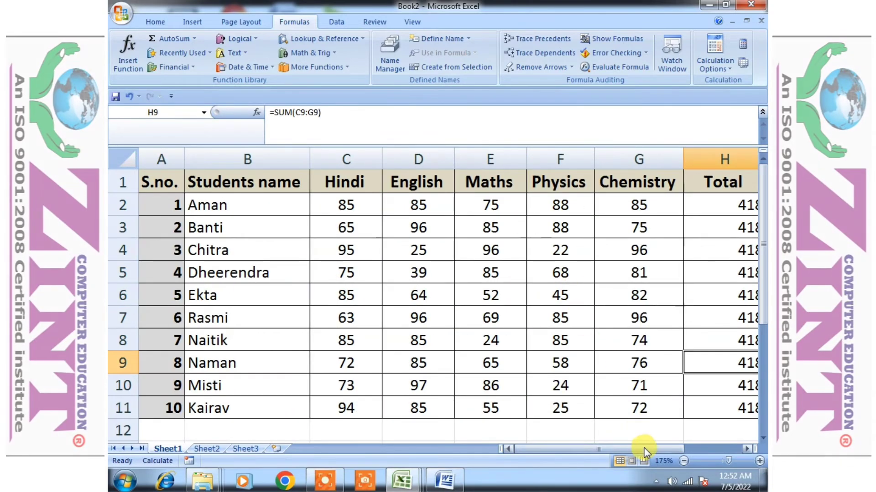
pyautogui.moveTo(644, 449); pyautogui.dragTo(749, 445)
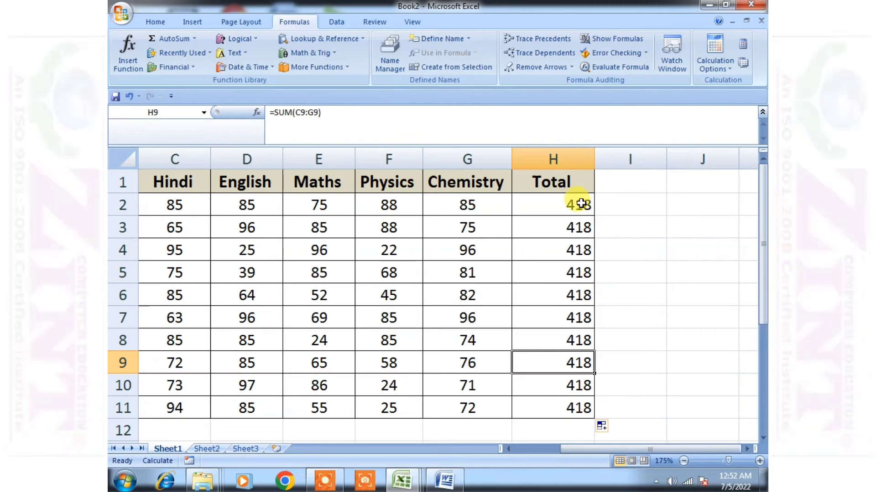
pyautogui.click(581, 204)
pyautogui.click(727, 72)
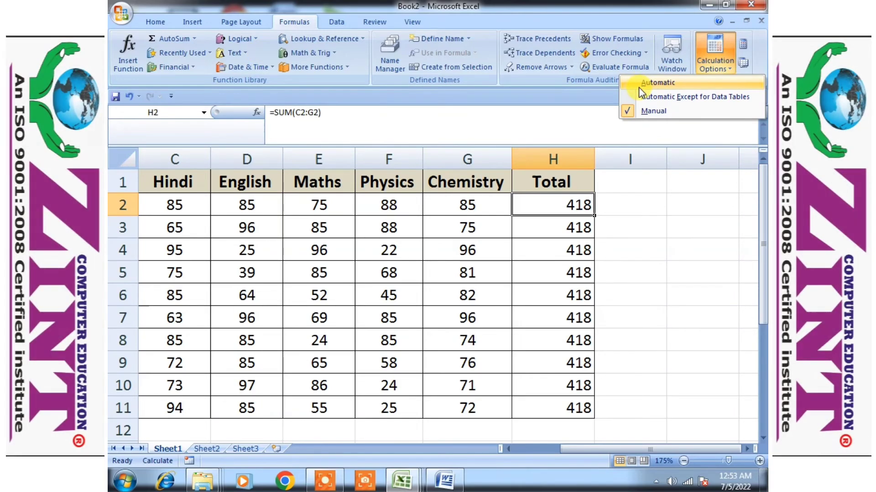
pyautogui.click(662, 83)
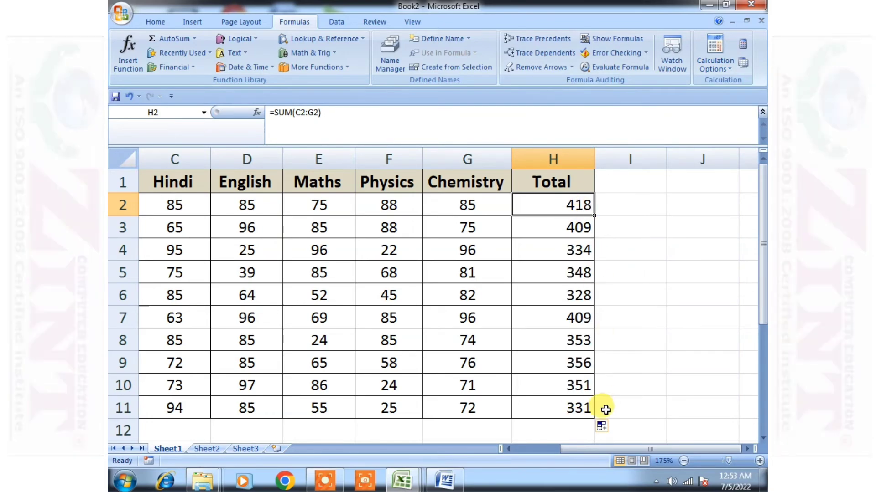
pyautogui.click(619, 348)
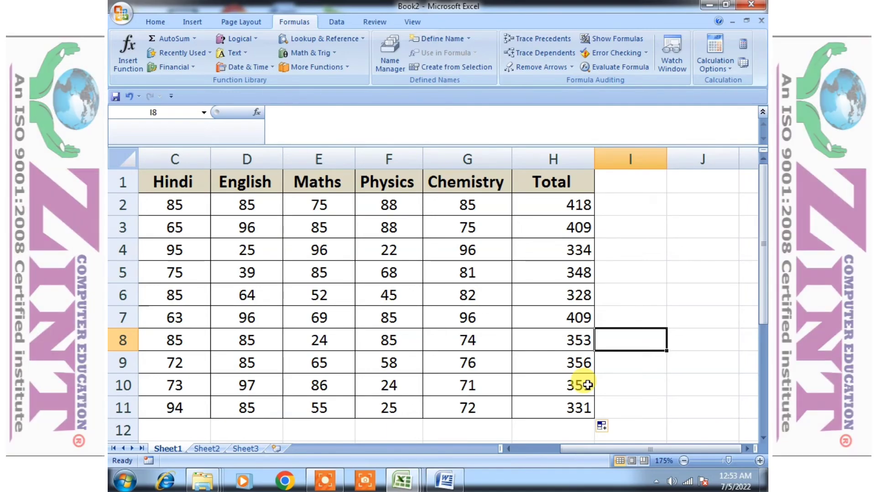
pyautogui.click(578, 407)
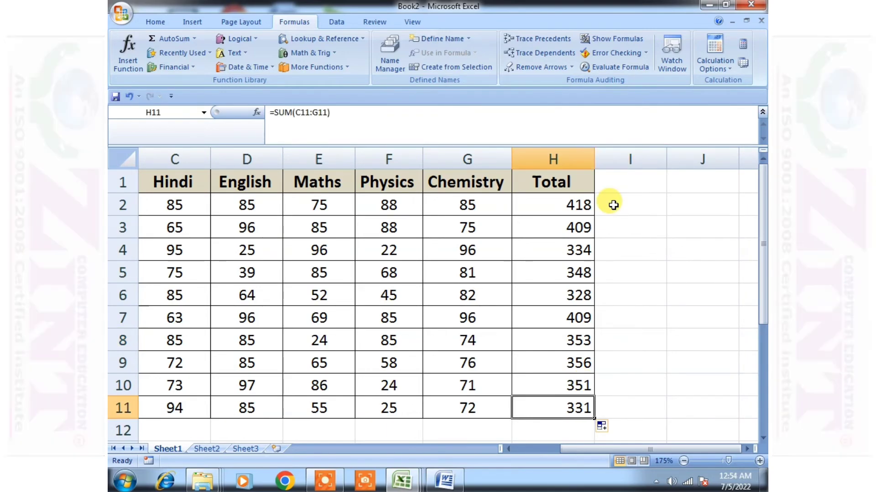
# Enter the formula =85+85+75+88+85 in I2, adding the first student's five marks as plain numbers
pyautogui.click(613, 205)
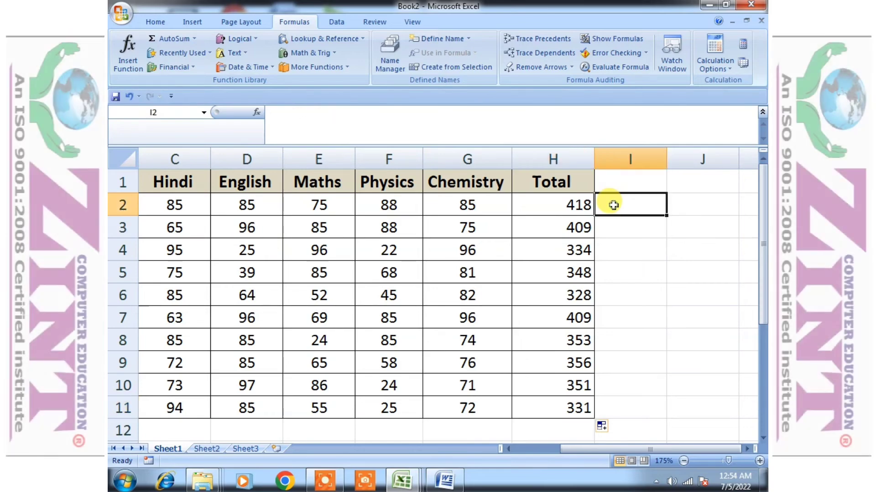
pyautogui.write('=')
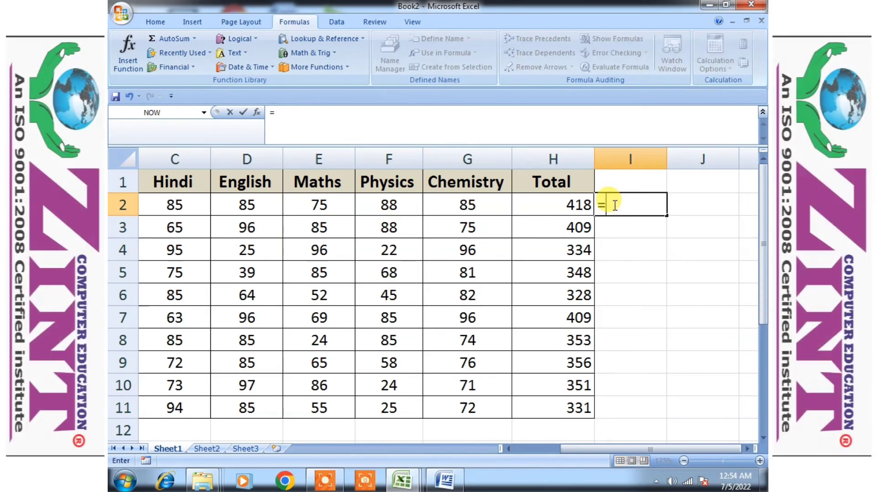
pyautogui.write('sum')
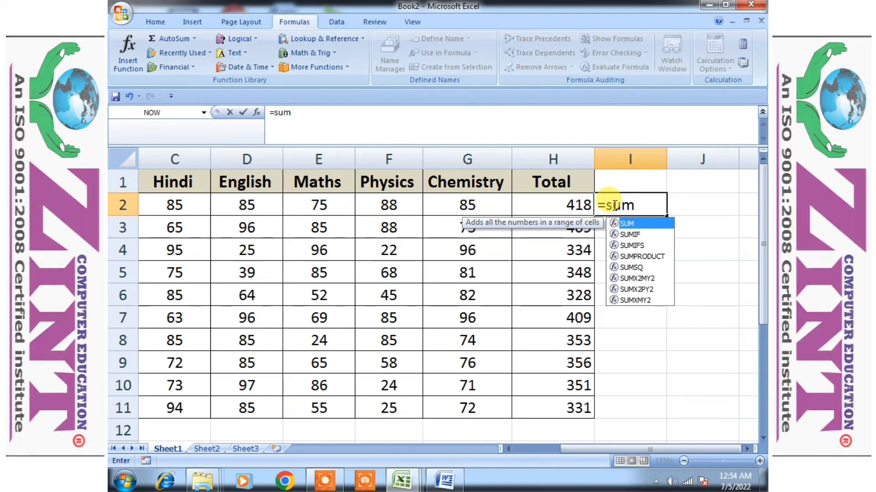
pyautogui.press('BackSpace')
pyautogui.press('BackSpace')
pyautogui.press('BackSpace')
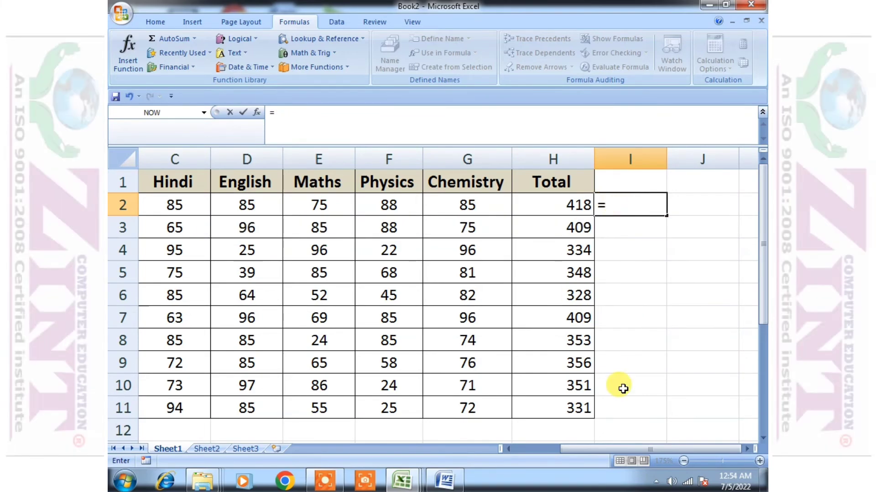
pyautogui.click(629, 451)
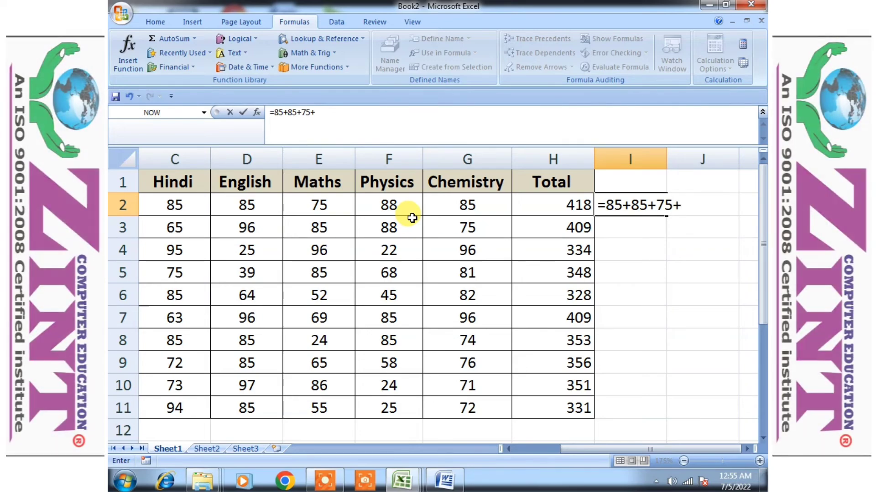
pyautogui.write('88+85')
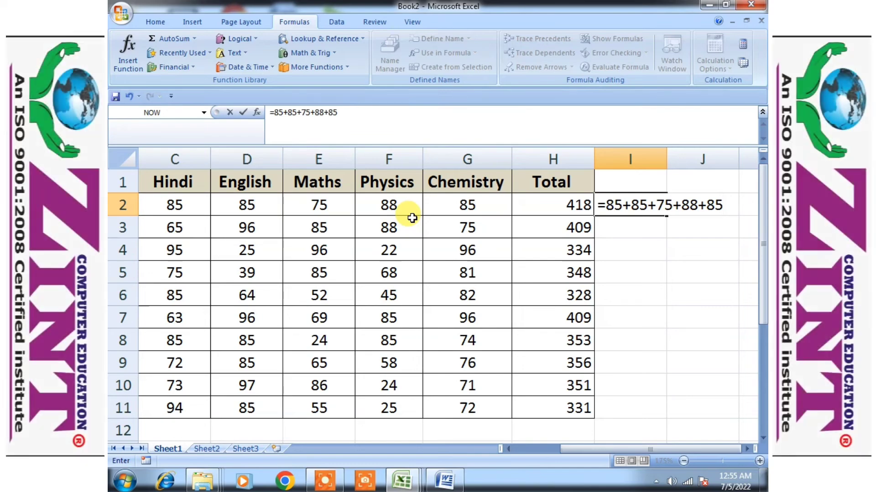
pyautogui.press('Return')
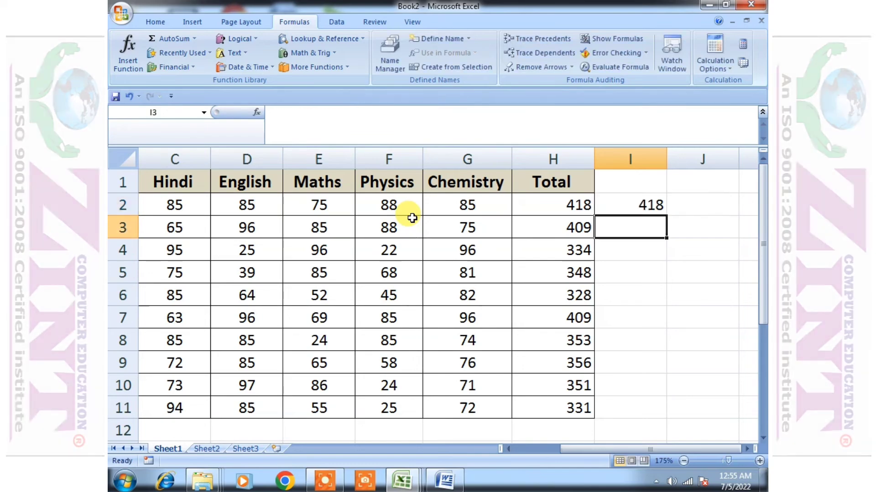
# Fill I2's plain-number formula down to I11 and check the copy in I8
pyautogui.click(618, 205)
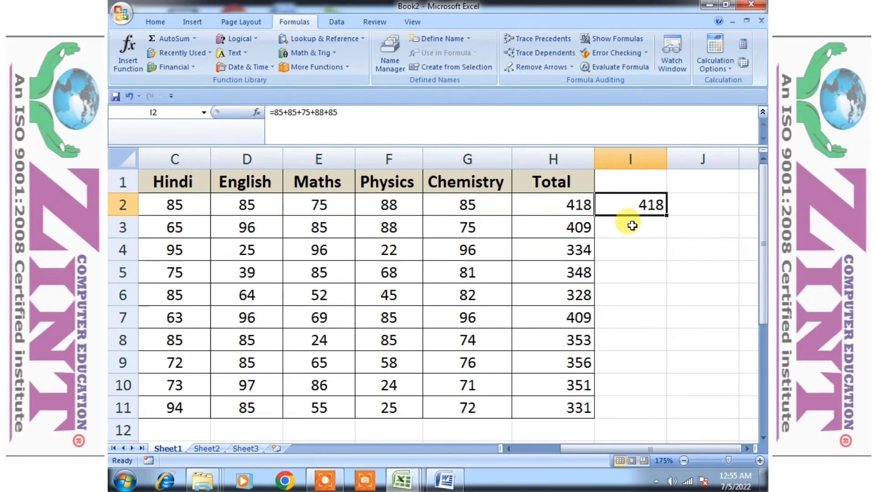
pyautogui.moveTo(667, 218); pyautogui.dragTo(664, 410)
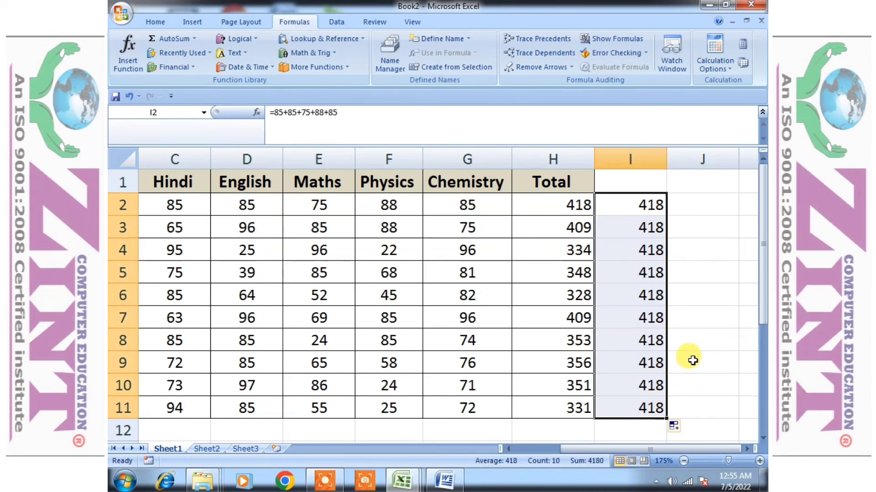
pyautogui.click(654, 344)
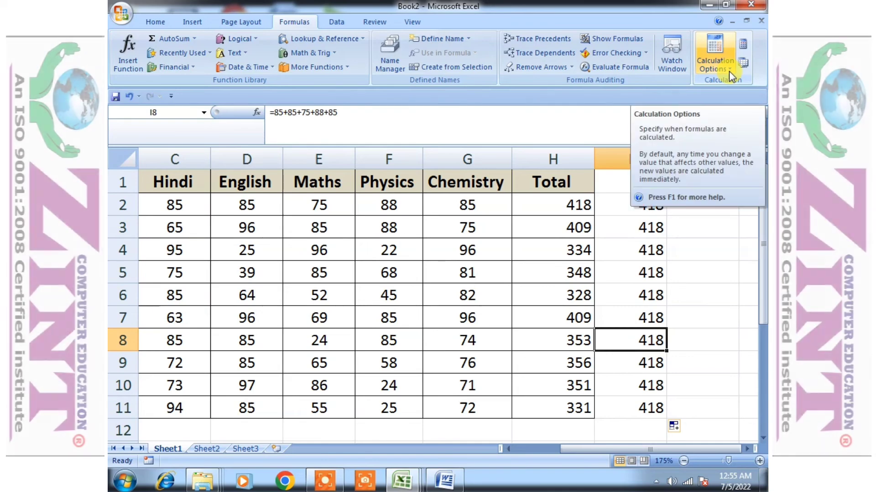
# Check the active calculation option and compare the formulas in I2 and I6
pyautogui.click(728, 72)
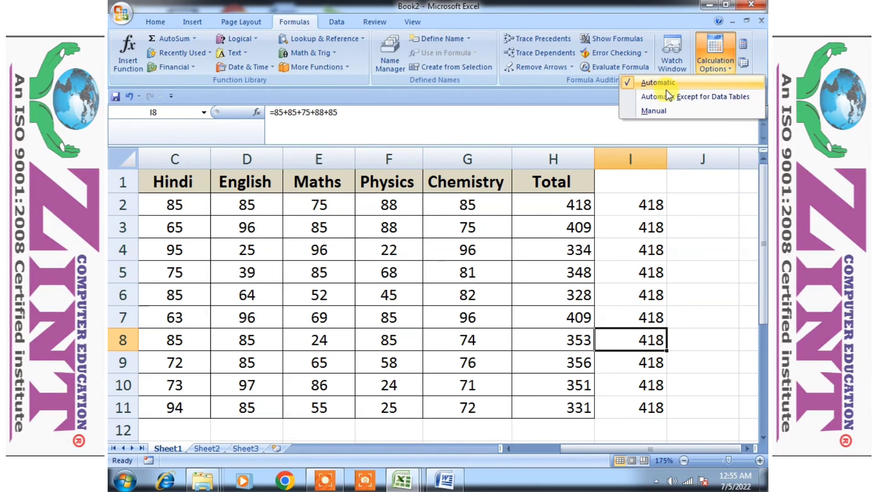
pyautogui.click(653, 213)
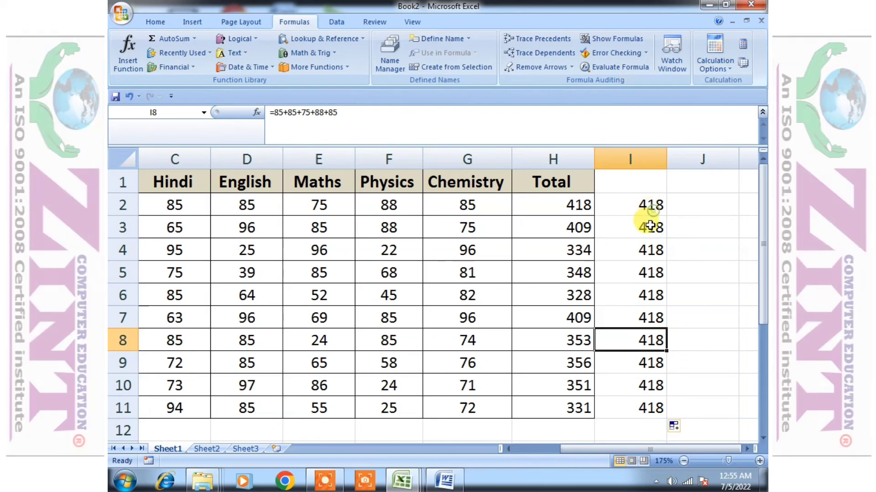
pyautogui.click(655, 214)
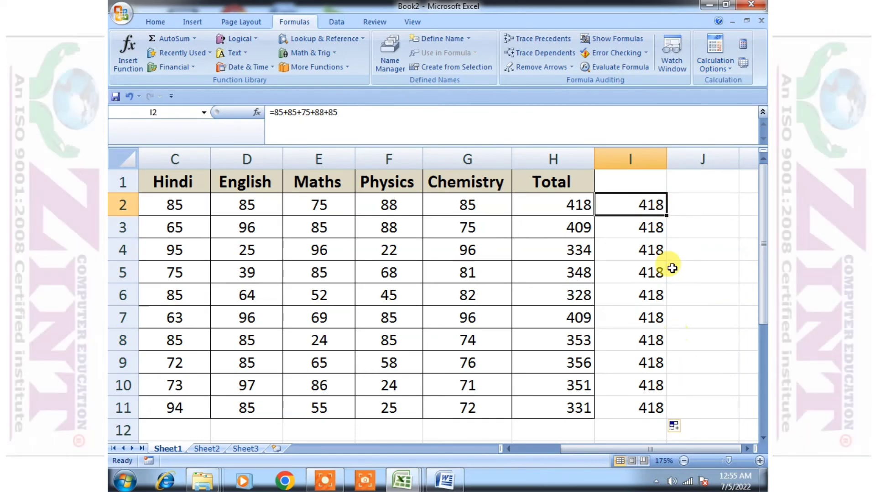
pyautogui.doubleClick(648, 206)
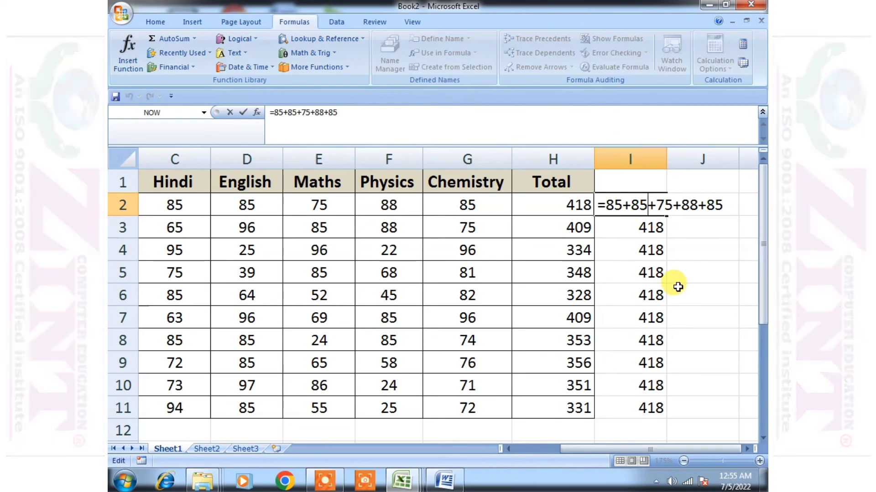
pyautogui.click(653, 294)
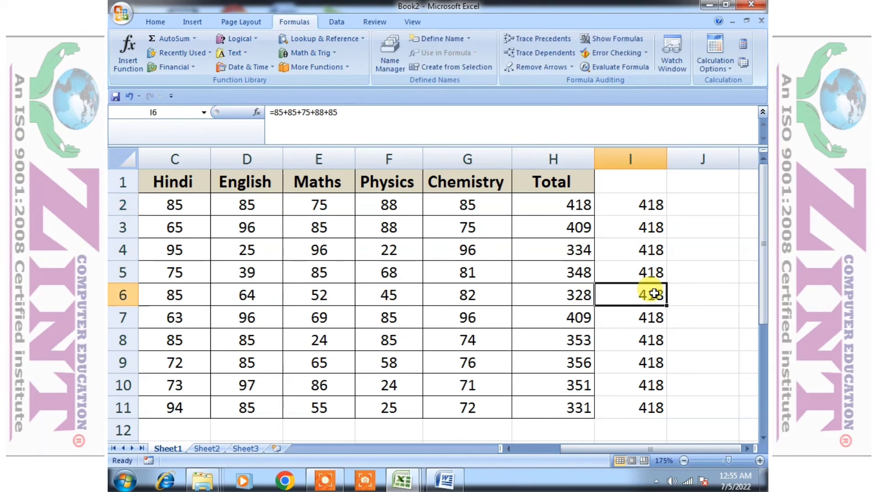
pyautogui.moveTo(696, 445)
pyautogui.mouseDown()
pyautogui.moveTo(661, 446)
pyautogui.moveTo(692, 446)
pyautogui.mouseUp()
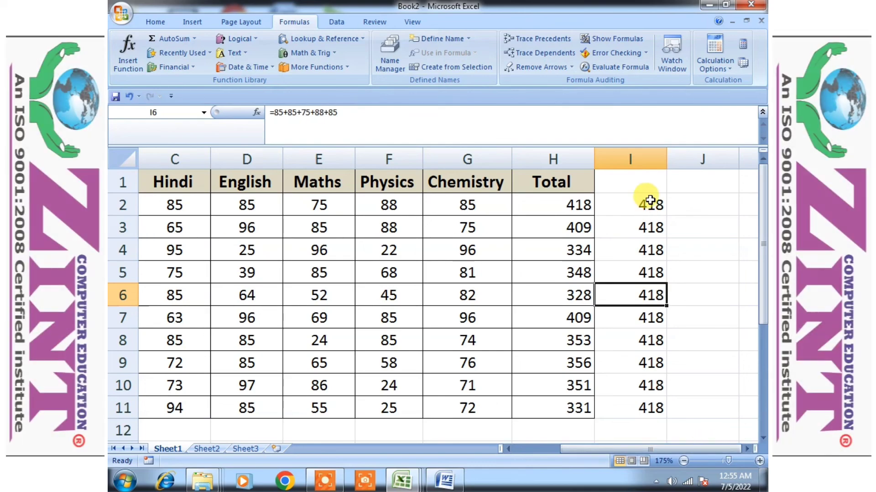
pyautogui.click(649, 200)
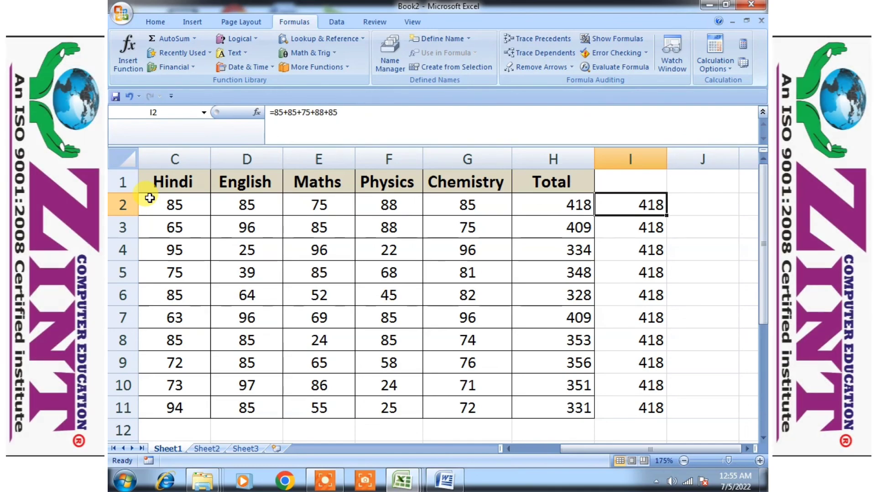
# Inspect the numbers in I2's formula in place, leave it as =85+85+75+88+85, and review the students' marks
pyautogui.doubleClick(652, 206)
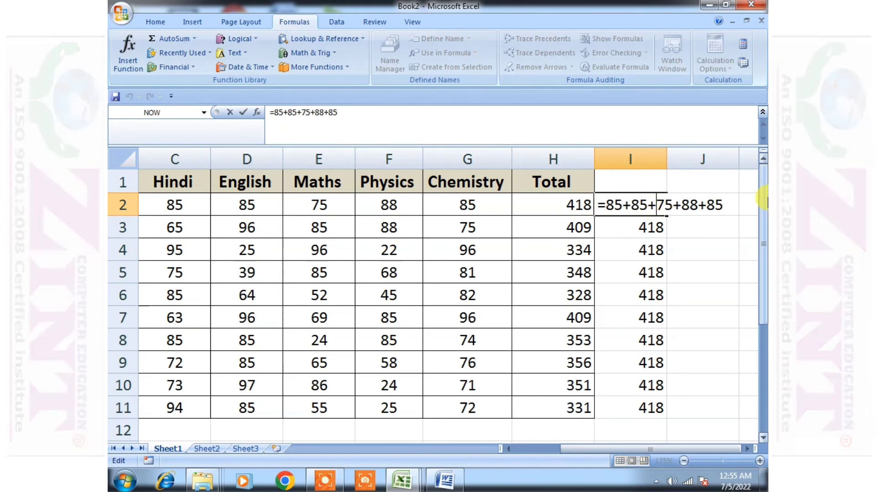
pyautogui.click(641, 248)
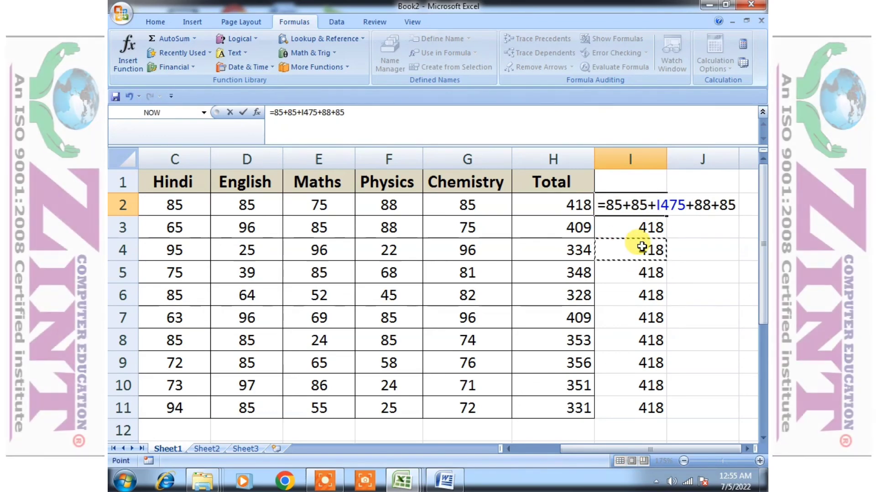
pyautogui.press('BackSpace')
pyautogui.press('BackSpace')
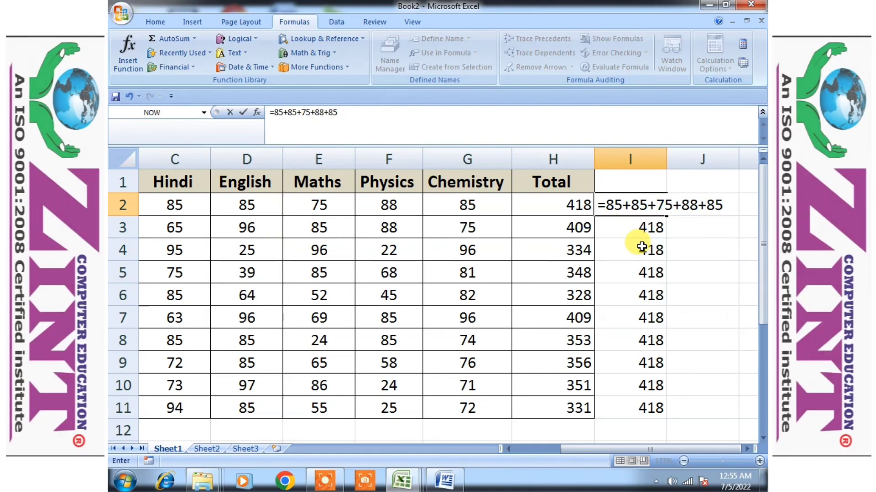
pyautogui.press('Return')
pyautogui.moveTo(644, 450); pyautogui.dragTo(597, 450)
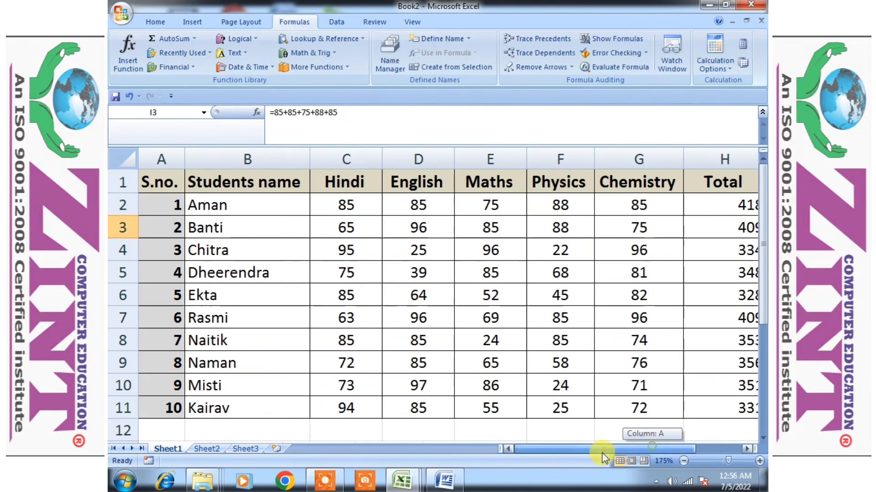